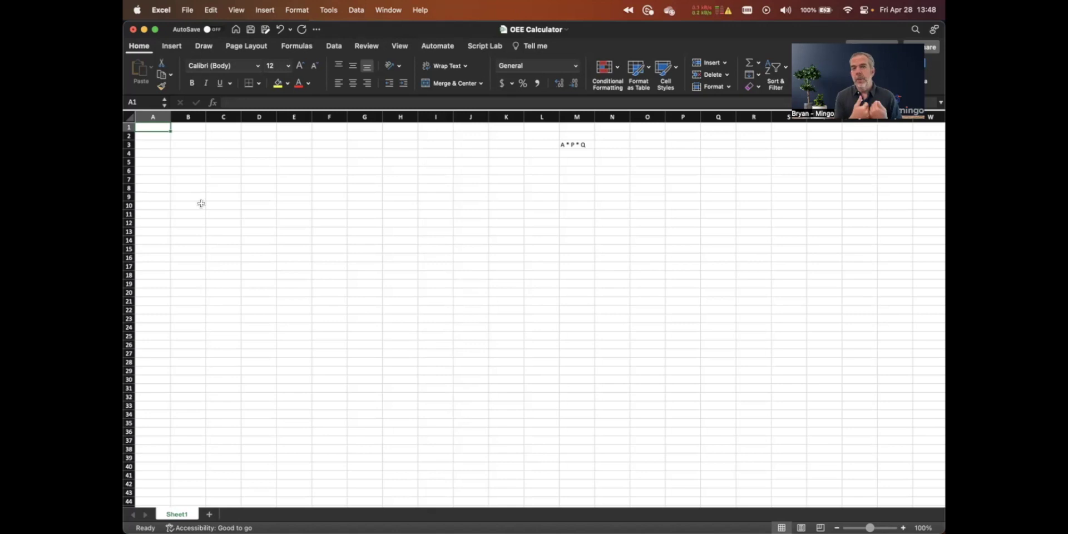
# - Add a Planned Production Time header in A1 with the value 120 beneath it, and widen column A to fit
pyautogui.write('Planned Production Time')
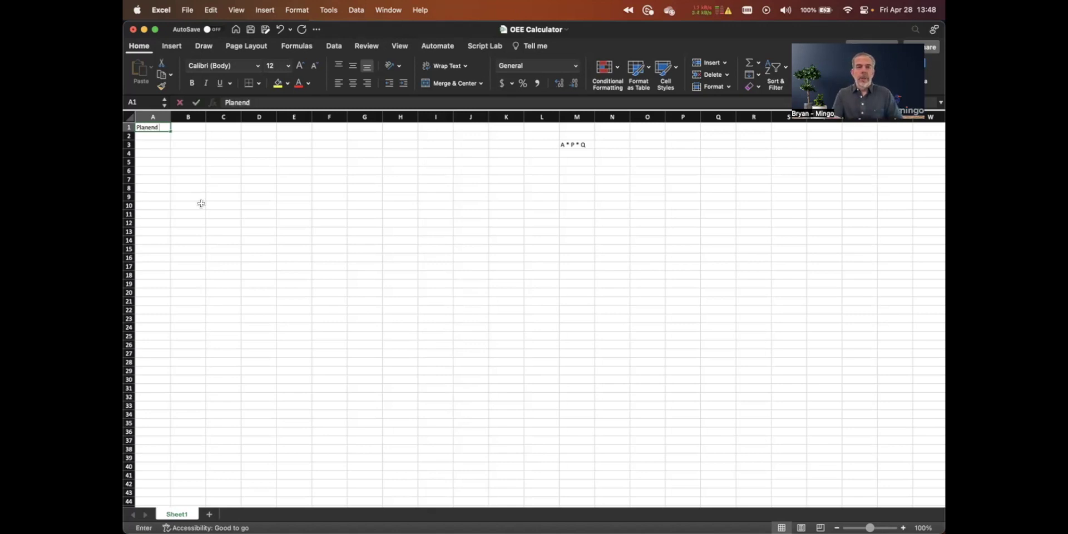
pyautogui.press('Return')
pyautogui.moveTo(169, 115); pyautogui.dragTo(207, 115)
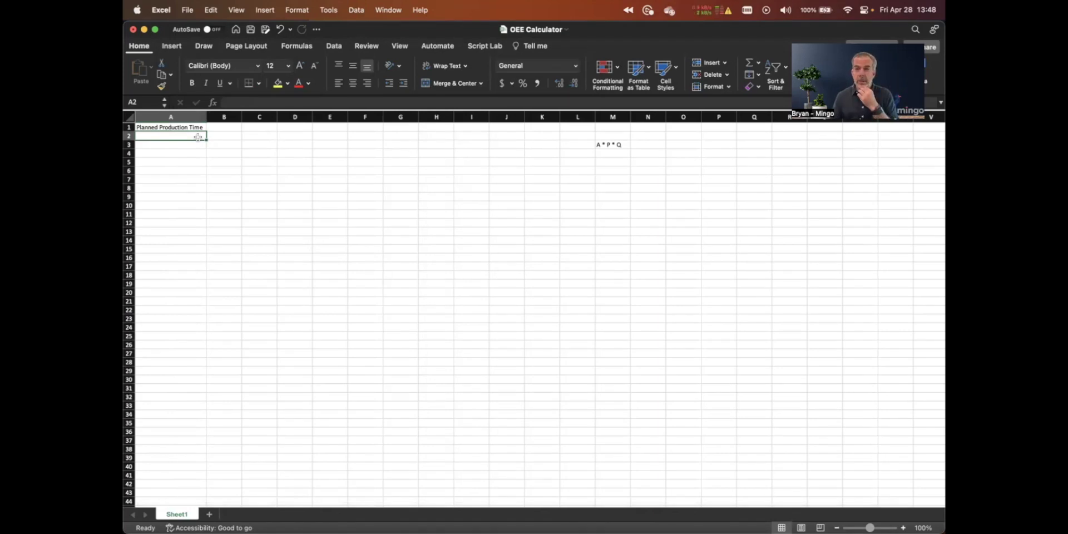
pyautogui.write('120')
pyautogui.press('Return')
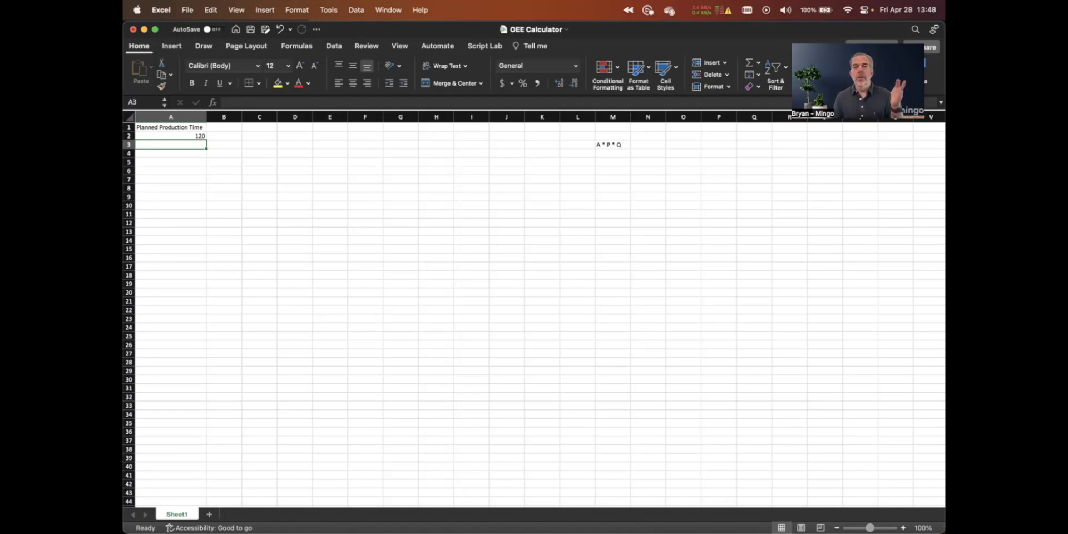
# - Add an Unplanned Downtime header in B1 with the value 15 beneath it, and widen column B to fit
pyautogui.click(229, 128)
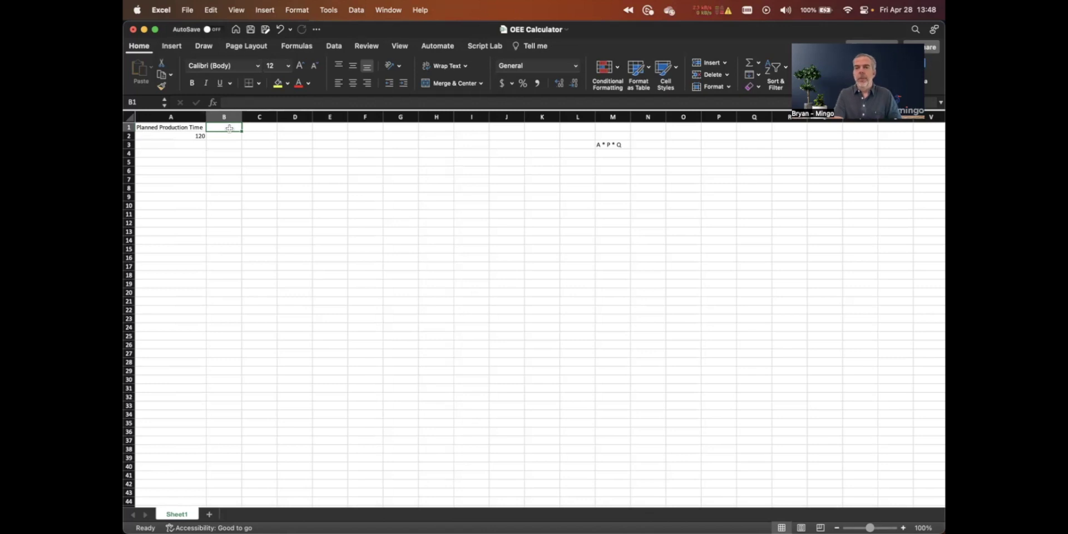
pyautogui.write('Unplanned')
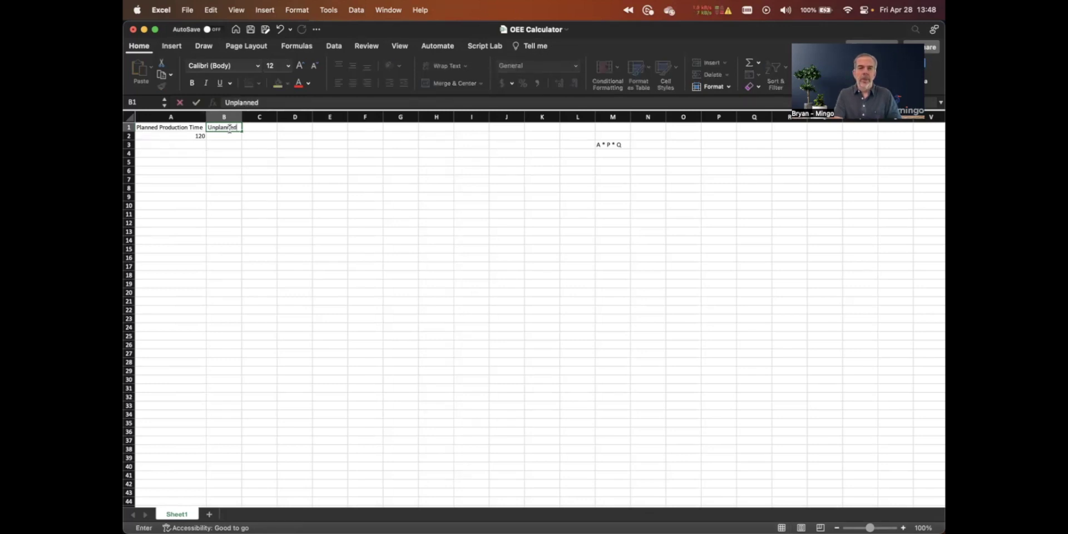
pyautogui.press('BackSpace')
pyautogui.press('BackSpace')
pyautogui.write('ed Downtime')
pyautogui.press('Return')
pyautogui.press('Down')
pyautogui.write('15')
pyautogui.press('Tab')
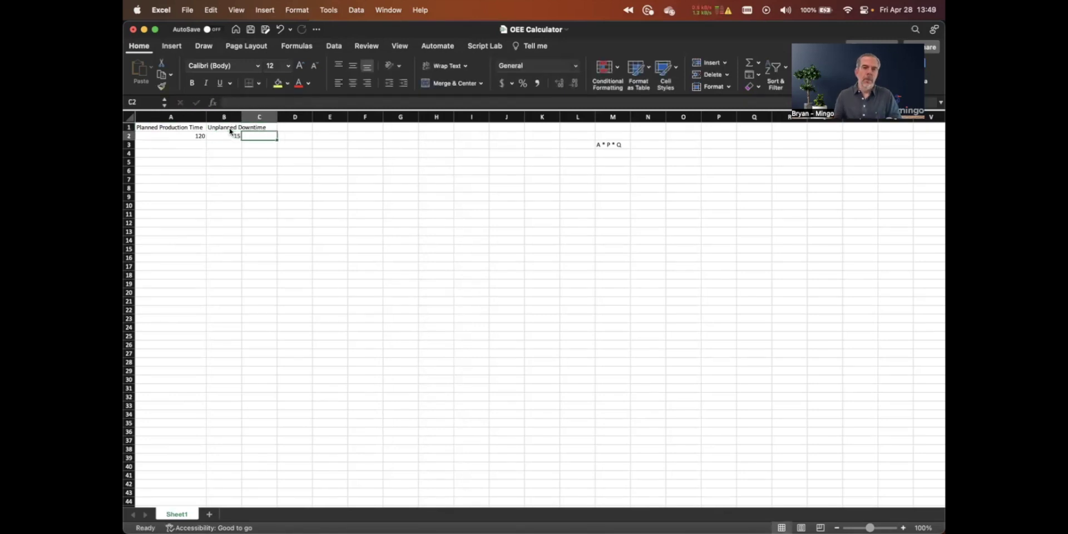
pyautogui.moveTo(242, 117); pyautogui.dragTo(268, 117)
# - Add an Operating Time header in C1 with the formula =A2-B2 beneath it, and widen column C to fit
pyautogui.click(279, 128)
pyautogui.write('Operating Time')
pyautogui.press('Return')
pyautogui.write('=')
pyautogui.press('Left')
pyautogui.press('Left')
pyautogui.write('-')
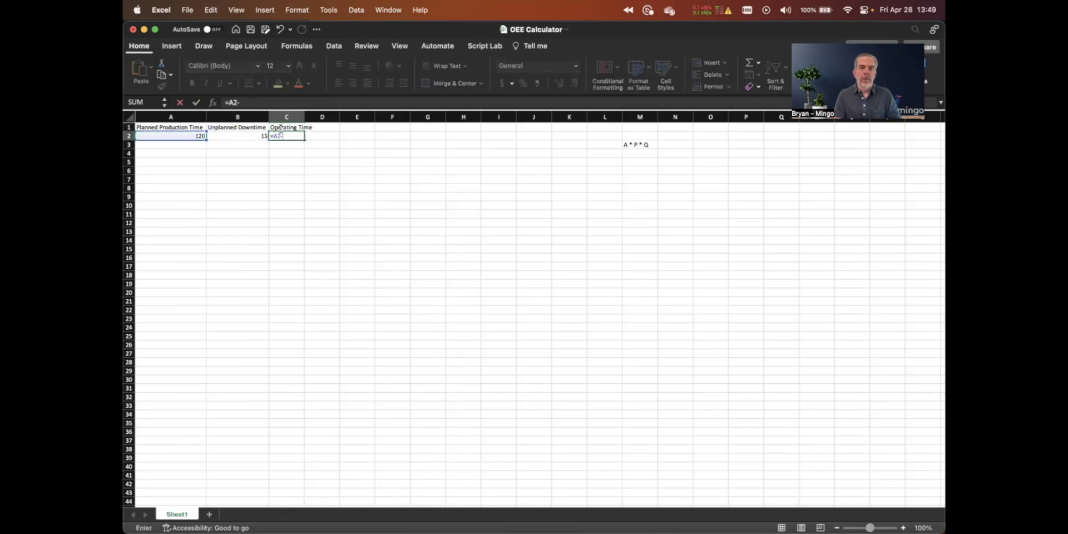
pyautogui.press('Left')
pyautogui.press('Return')
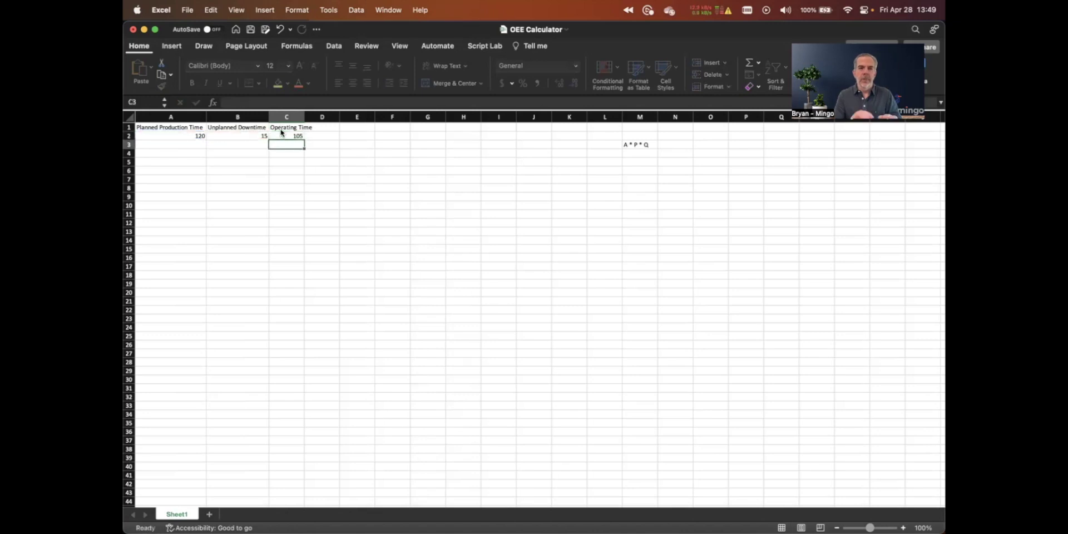
pyautogui.moveTo(303, 118); pyautogui.dragTo(315, 117)
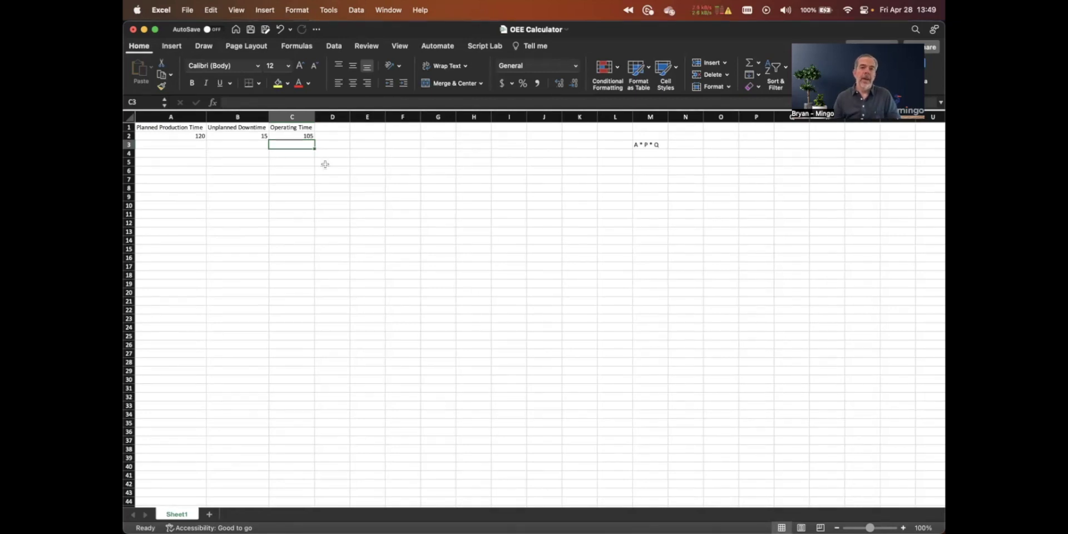
# - Add an Availability header in D1 with the formula =C2/A2 beneath it, formatted as a percentage
pyautogui.click(330, 128)
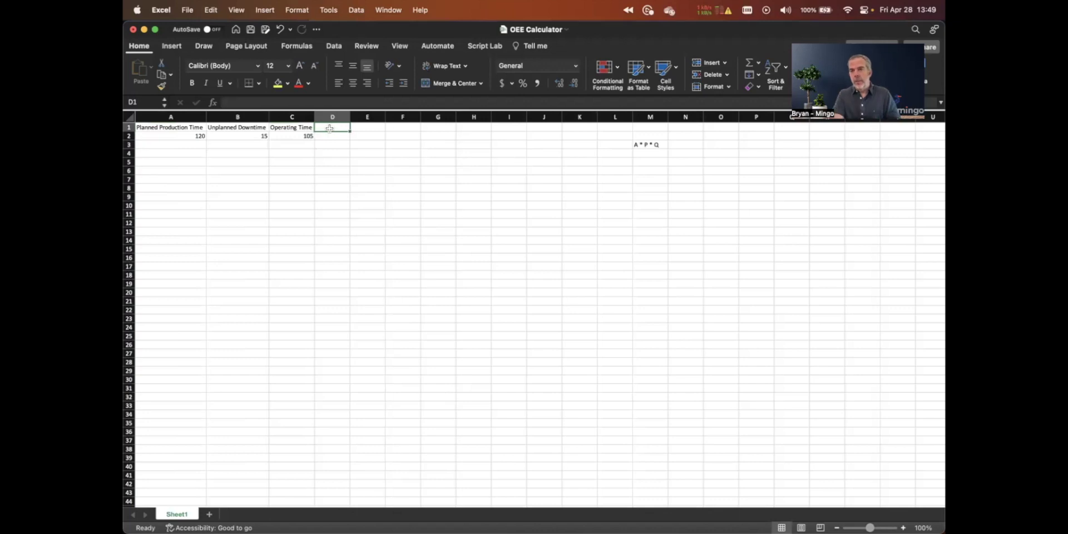
pyautogui.write('Av')
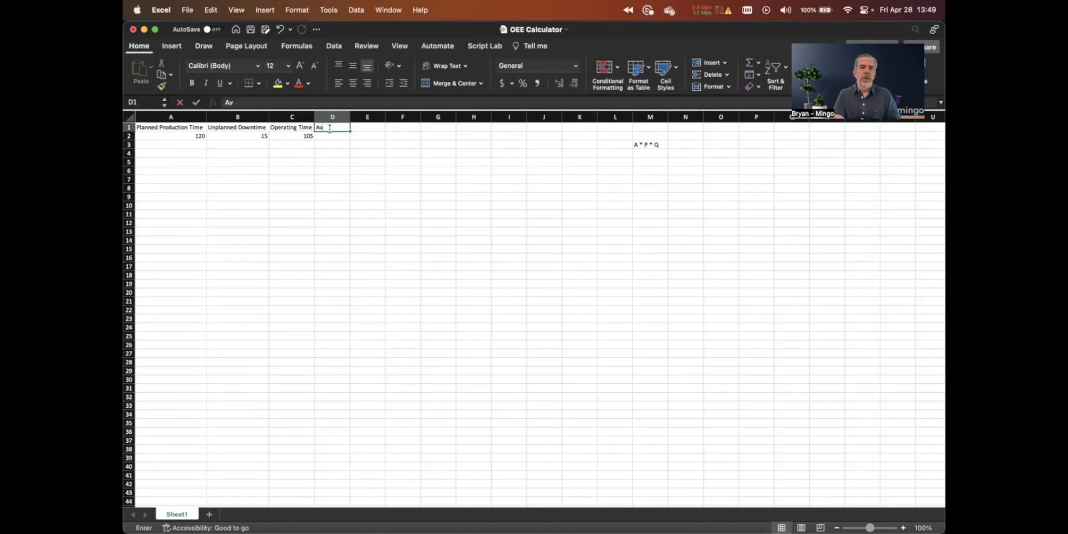
pyautogui.write('ailability')
pyautogui.press('Return')
pyautogui.write('=')
pyautogui.press('Left')
pyautogui.write('/')
pyautogui.press('Left')
pyautogui.press('Left')
pyautogui.press('Left')
pyautogui.press('Return')
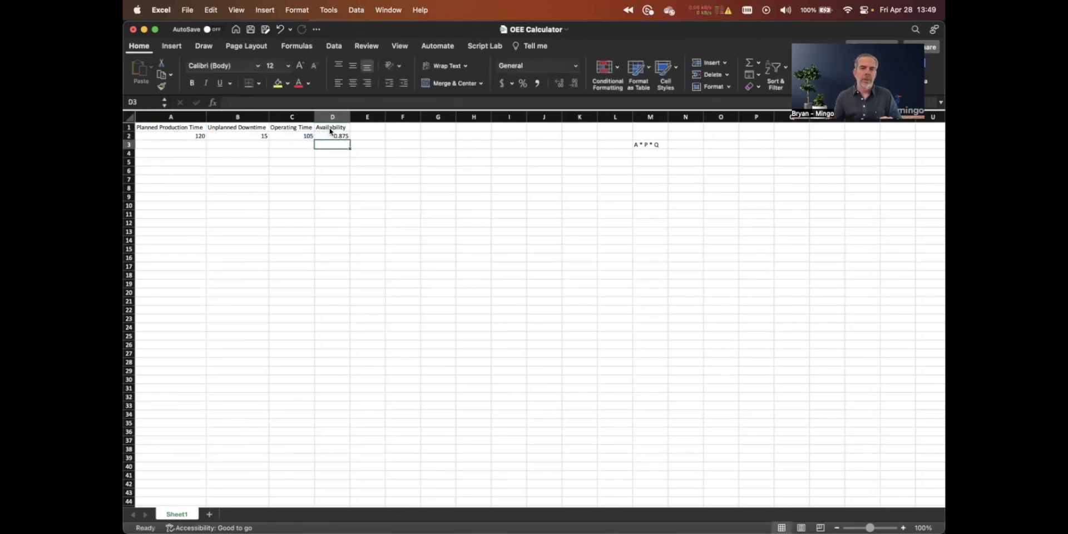
pyautogui.click(334, 137)
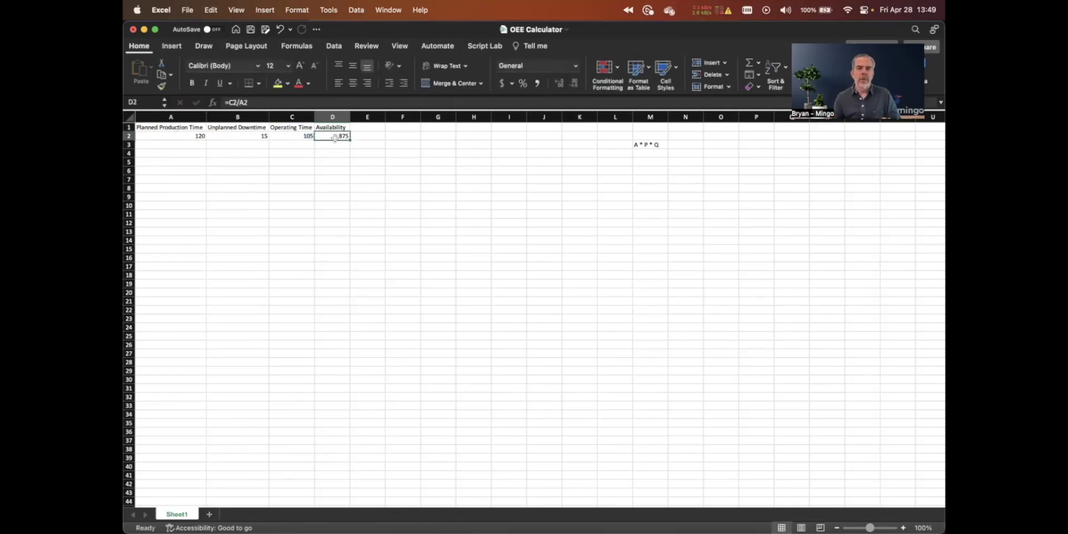
pyautogui.click(523, 83)
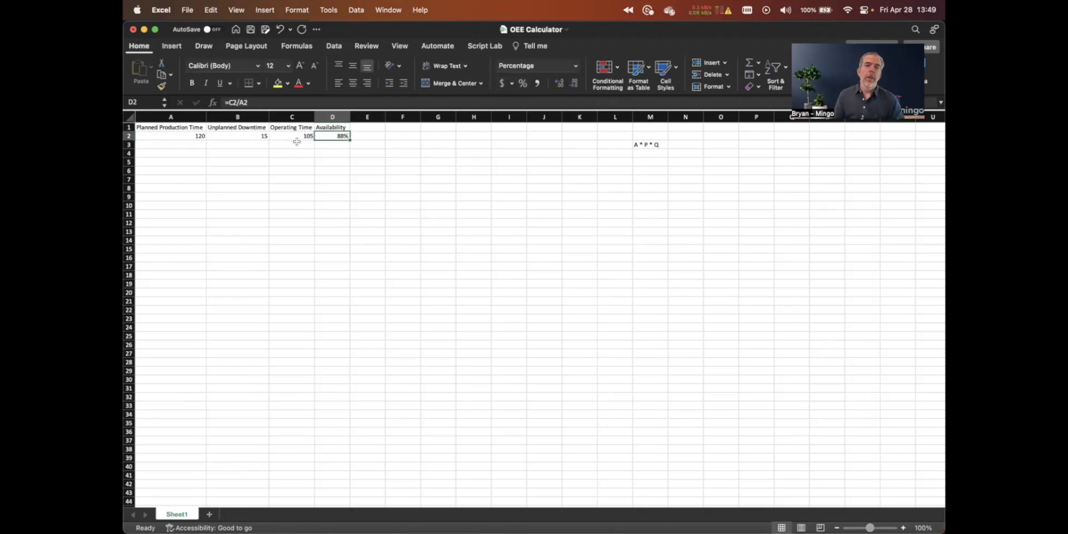
# - Try 480 as the planned production time in A2, and set it back to 120
pyautogui.click(178, 137)
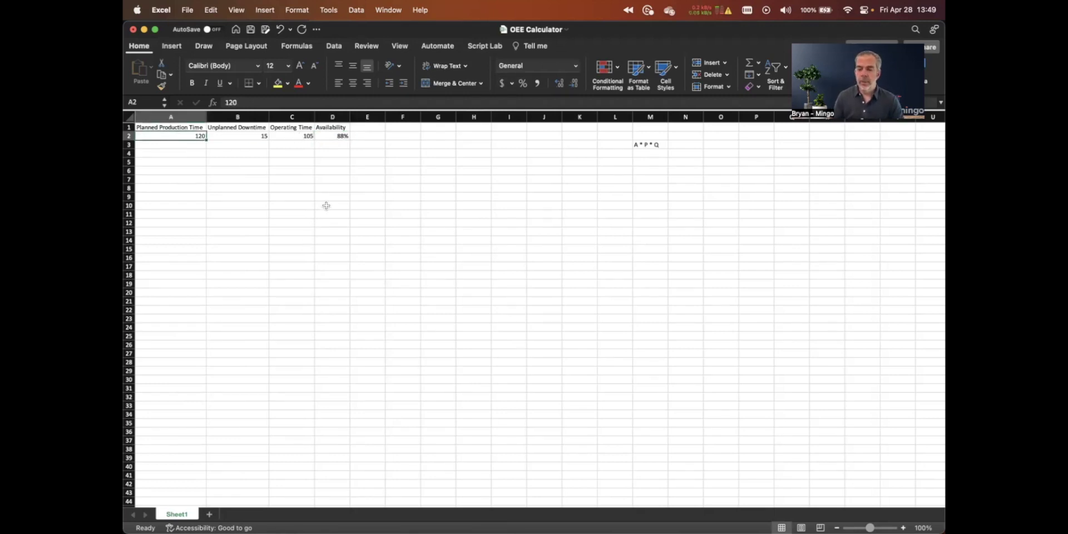
pyautogui.write('480')
pyautogui.press('Return')
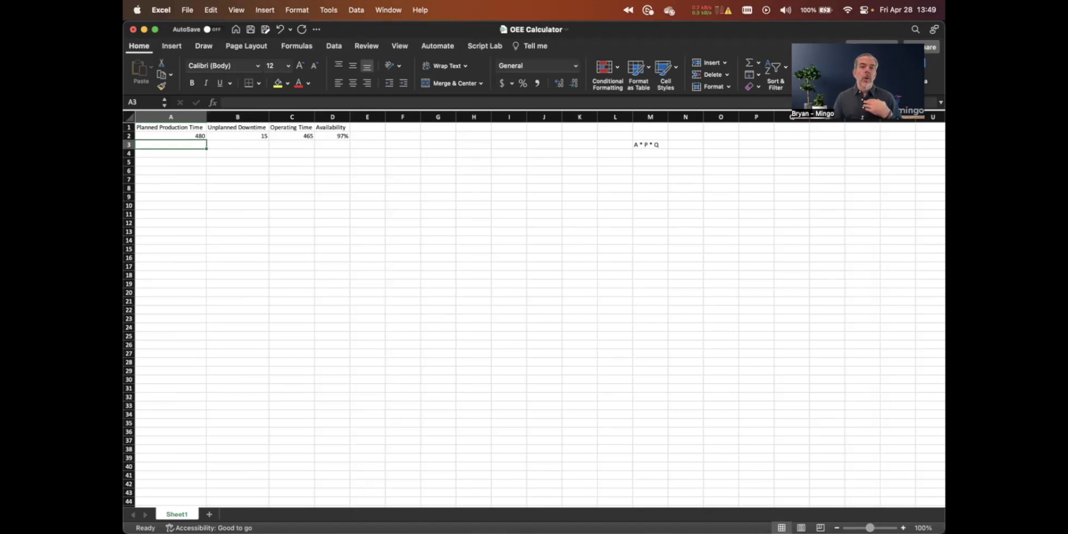
pyautogui.click(199, 135)
pyautogui.write('120')
pyautogui.hotkey('ctrl', 'Return')
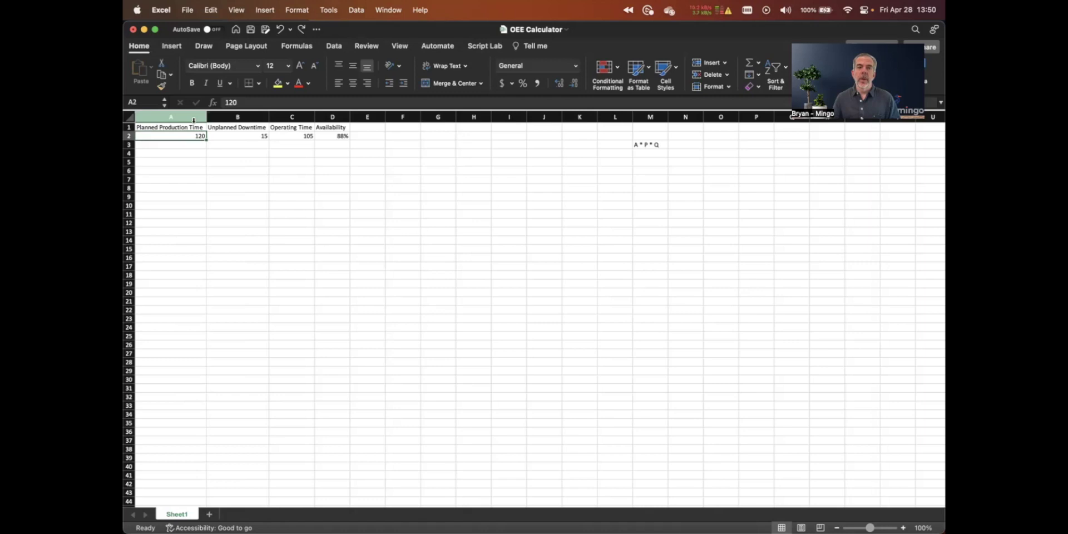
# - Insert a column before Planned Production Time, with the header Shift Length in A1 and 480 in A2
pyautogui.rightClick(194, 120)
pyautogui.click(219, 179)
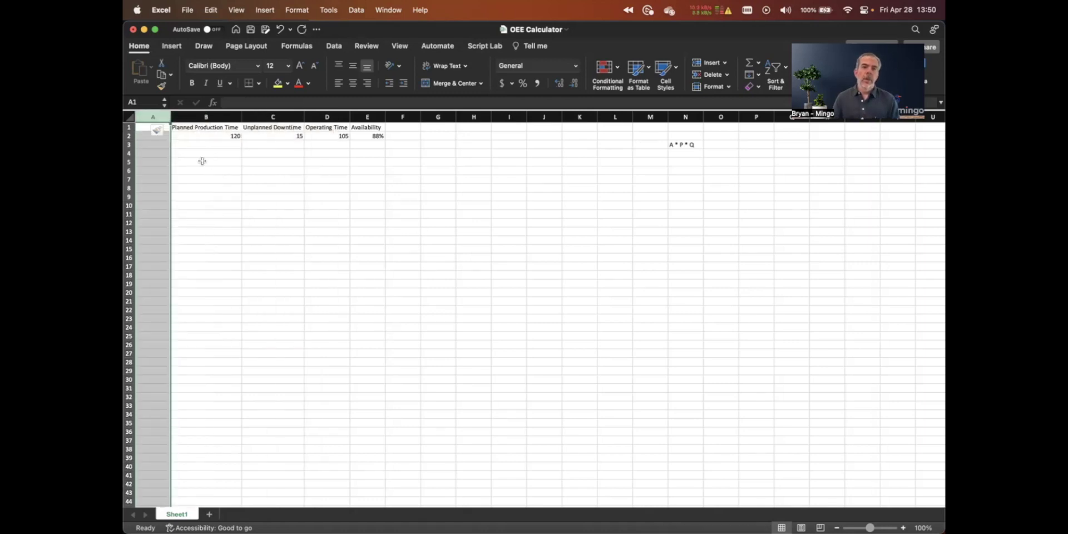
pyautogui.click(143, 127)
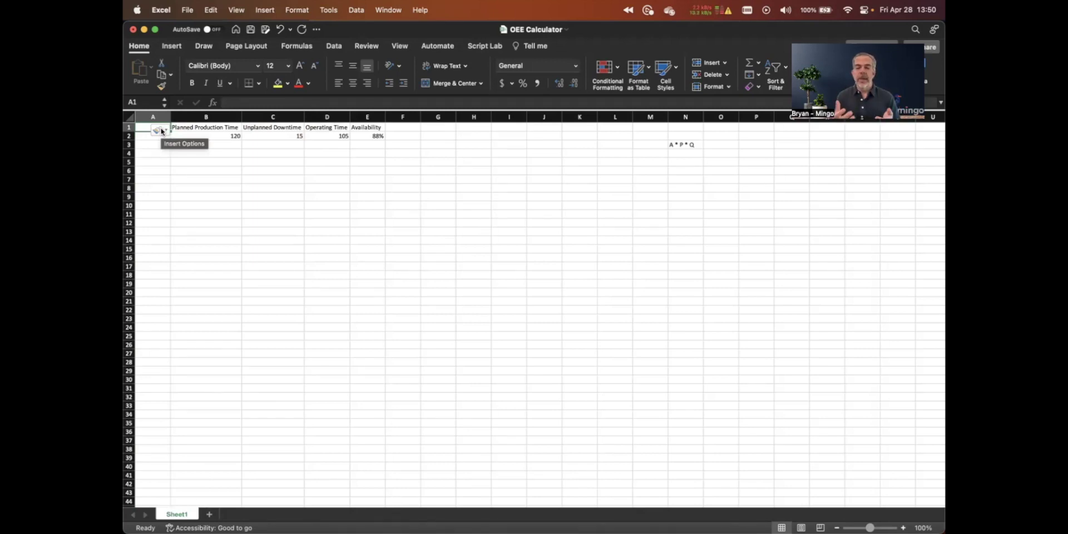
pyautogui.write('480')
pyautogui.press('BackSpace')
pyautogui.press('BackSpace')
pyautogui.press('BackSpace')
pyautogui.write('Shift Length')
pyautogui.press('Return')
pyautogui.write('480')
pyautogui.press('Return')
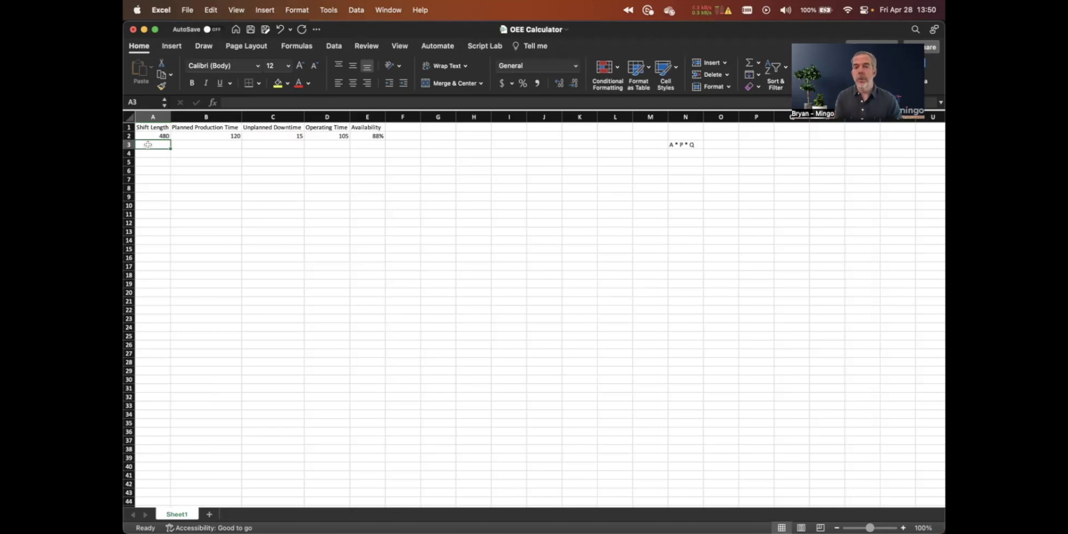
# - Insert a Planned Downtime column before Planned Production Time, enter 60 in B2, and fit the column width to its header
pyautogui.click(199, 116)
pyautogui.rightClick(199, 115)
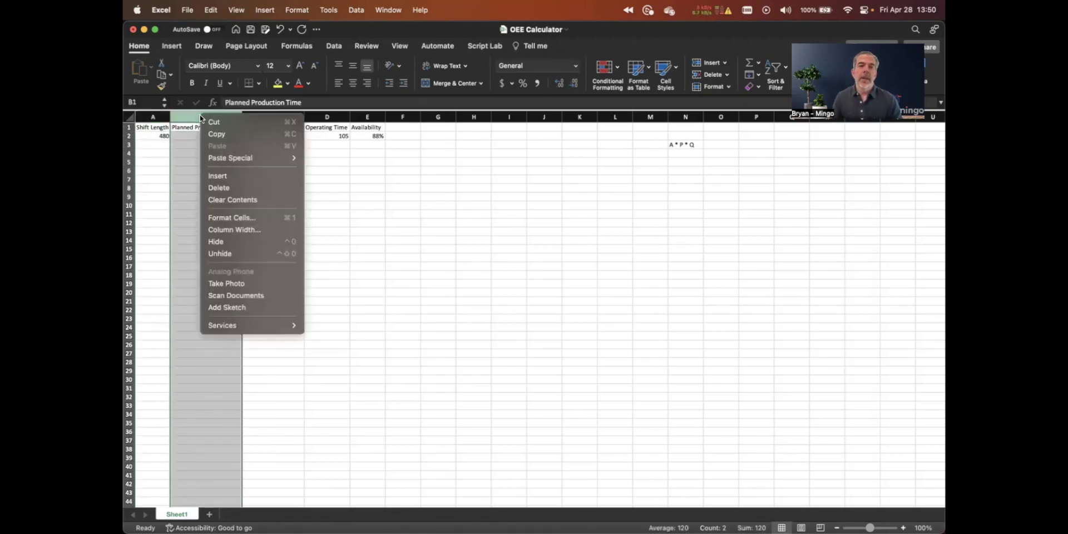
pyautogui.click(217, 176)
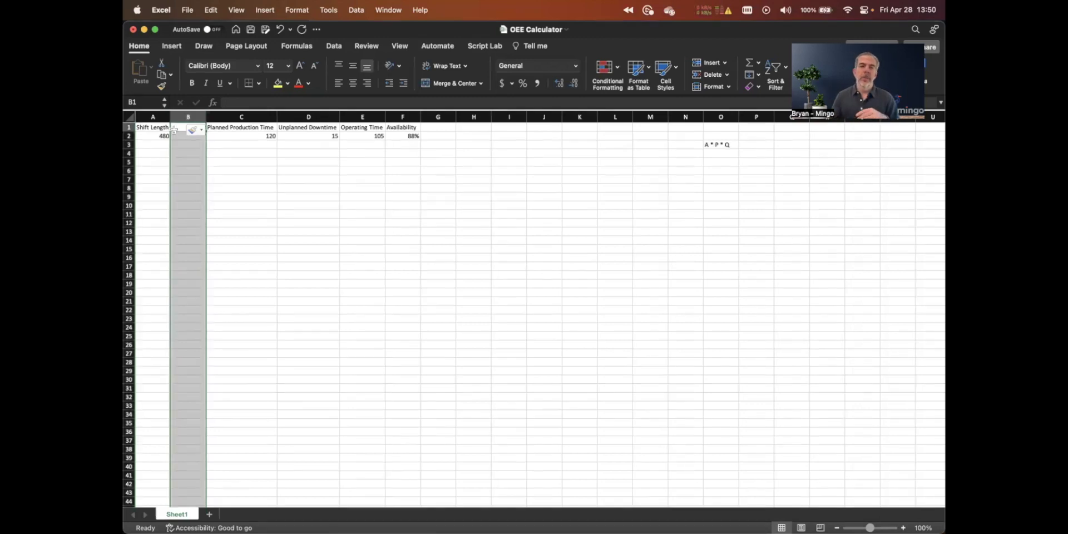
pyautogui.click(174, 129)
pyautogui.write('Planned Downtime')
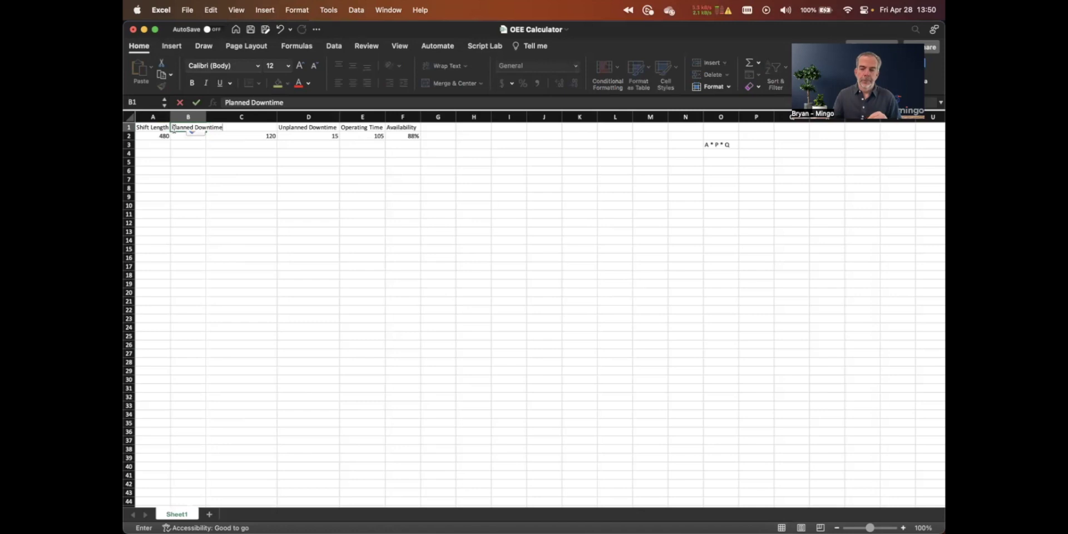
pyautogui.press('Return')
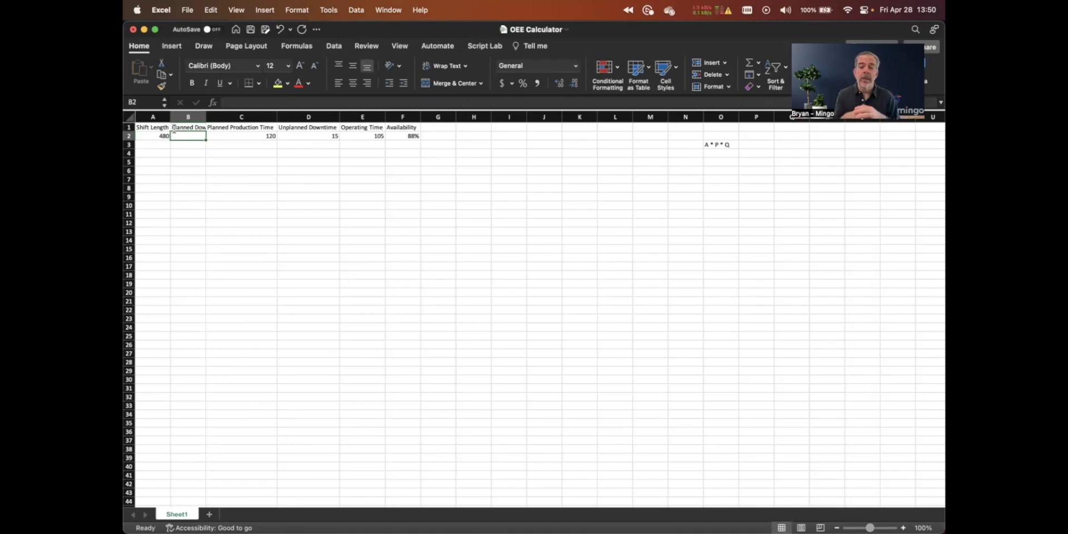
pyautogui.write('60')
pyautogui.press('Return')
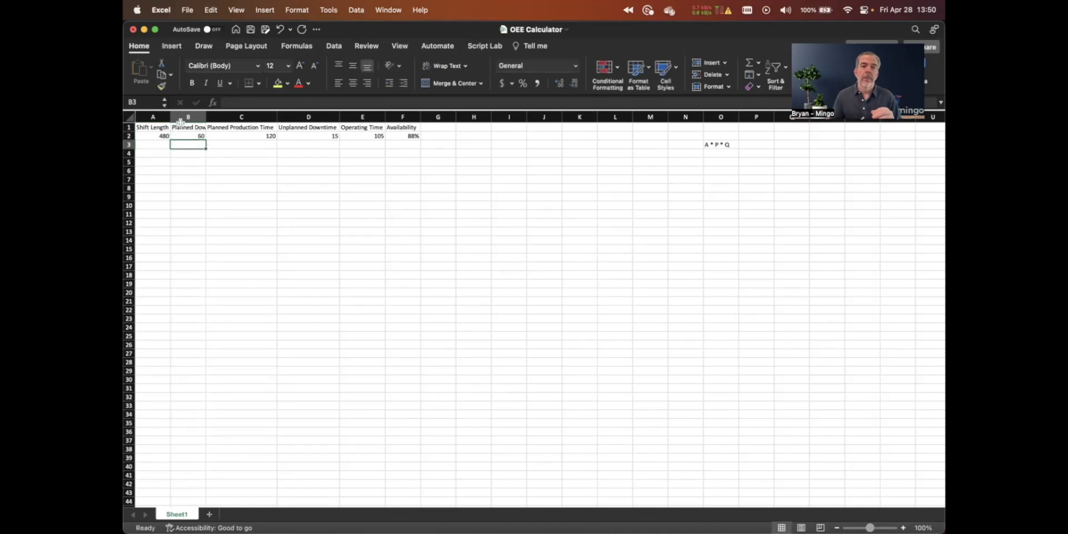
pyautogui.doubleClick(205, 117)
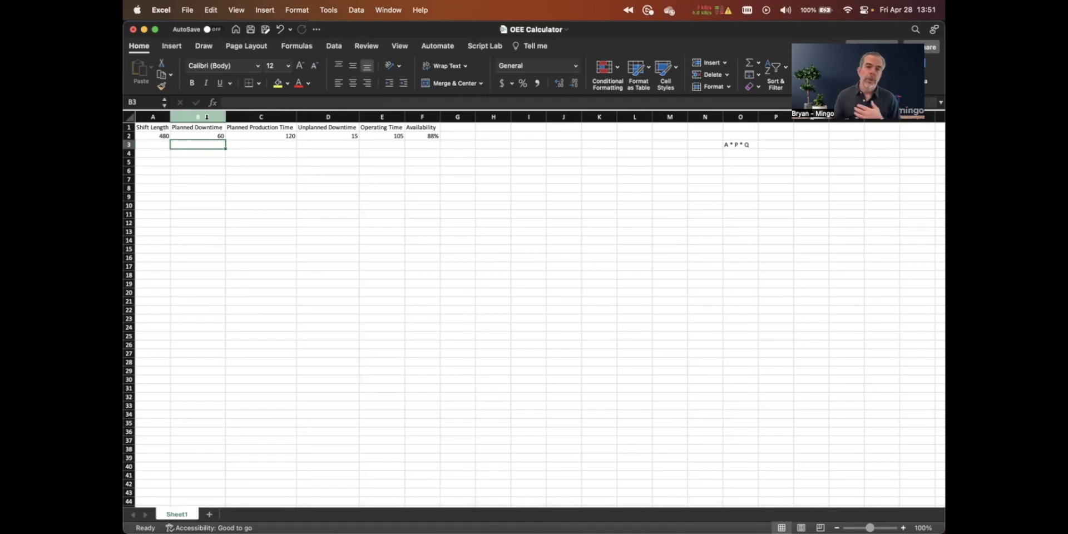
# - Replace the planned production time in C2 with the formula =A2-B2, subtracting planned downtime from shift length
pyautogui.click(234, 143)
pyautogui.click(241, 135)
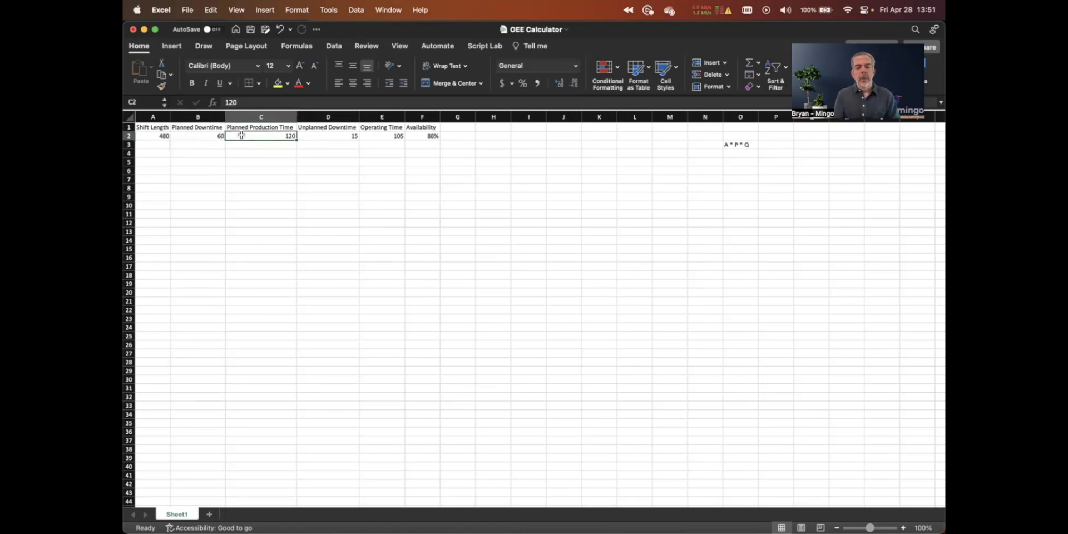
pyautogui.write('=')
pyautogui.press('Left')
pyautogui.press('Left')
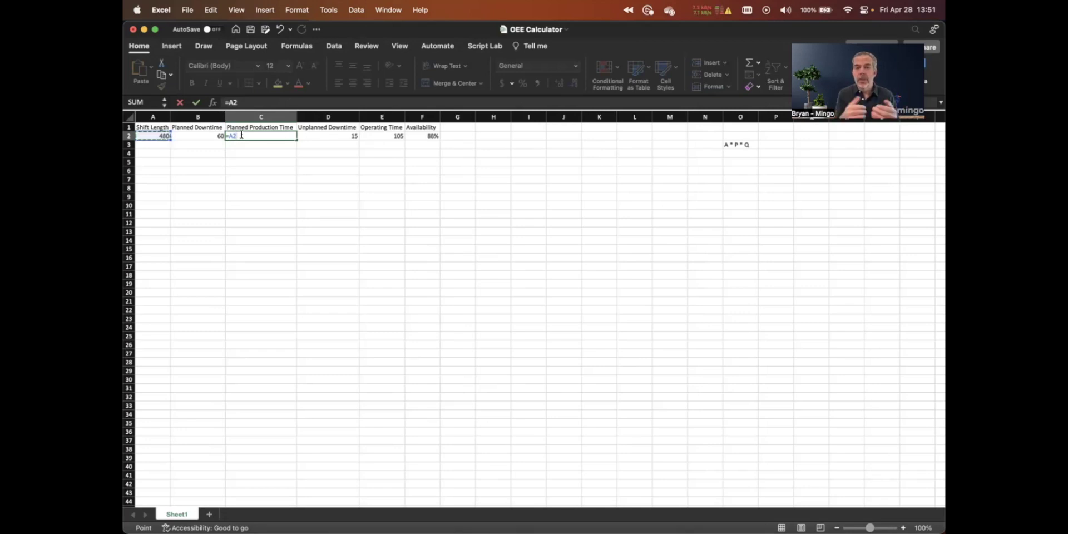
pyautogui.write('-')
pyautogui.press('Left')
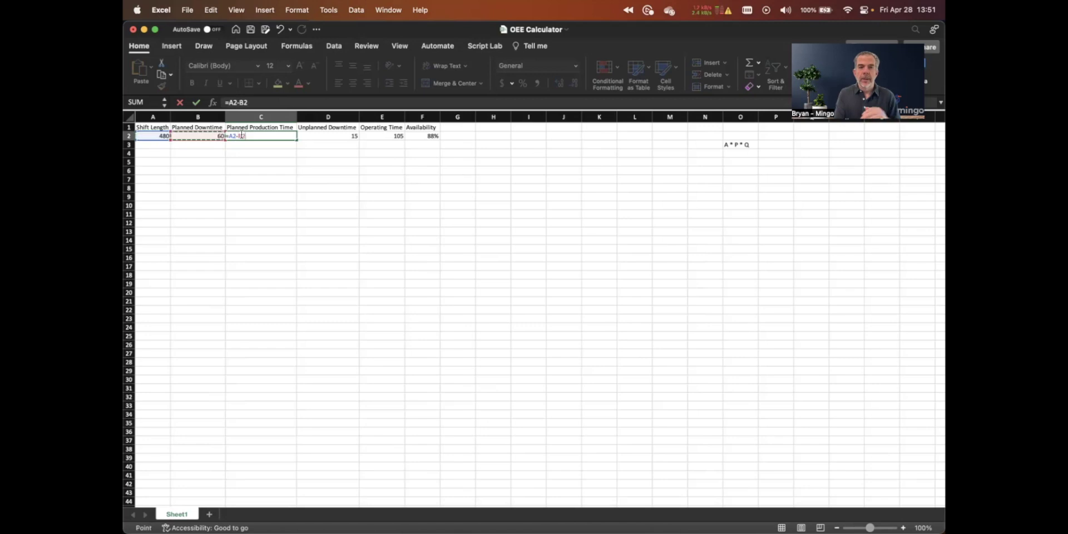
pyautogui.press('Return')
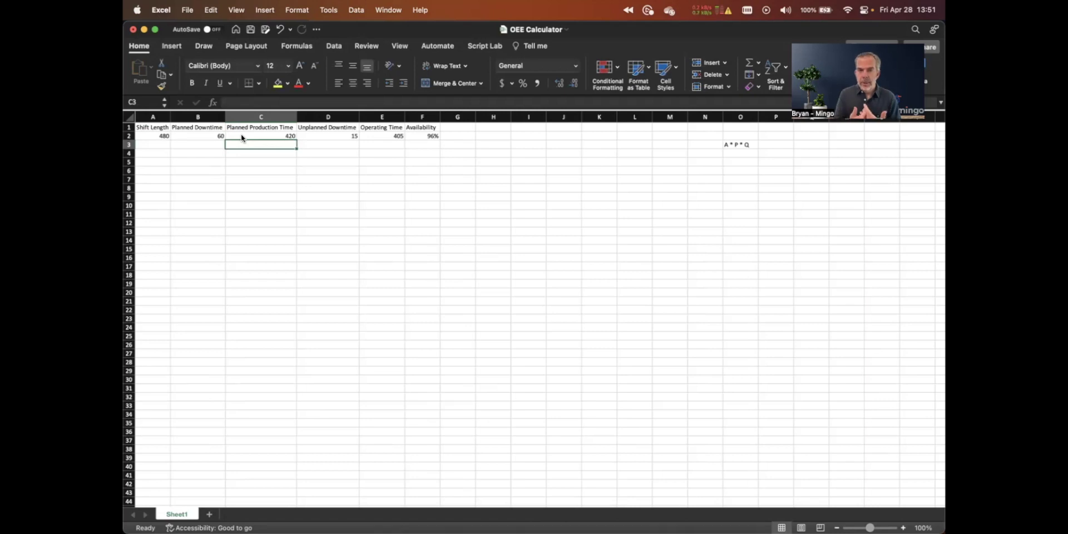
# - Try 120 as the planned downtime in B2, and undo that change
pyautogui.press('Up')
pyautogui.press('Right')
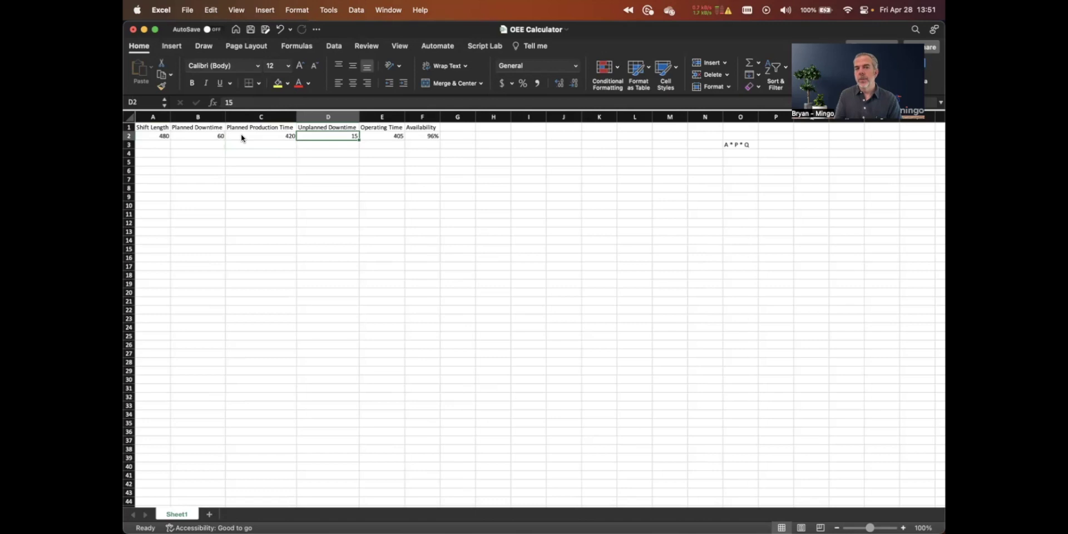
pyautogui.press('Right')
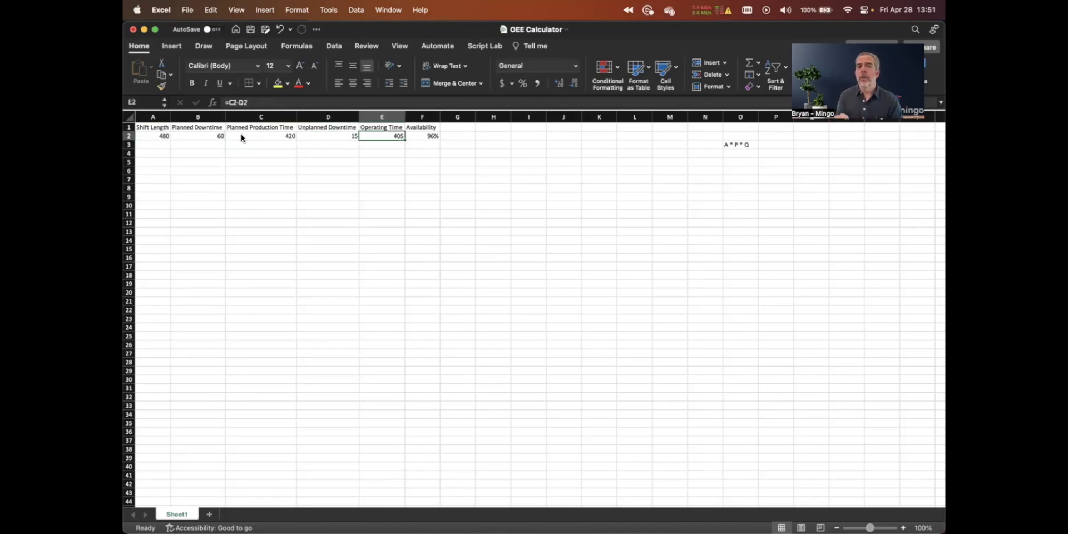
pyautogui.press('Right')
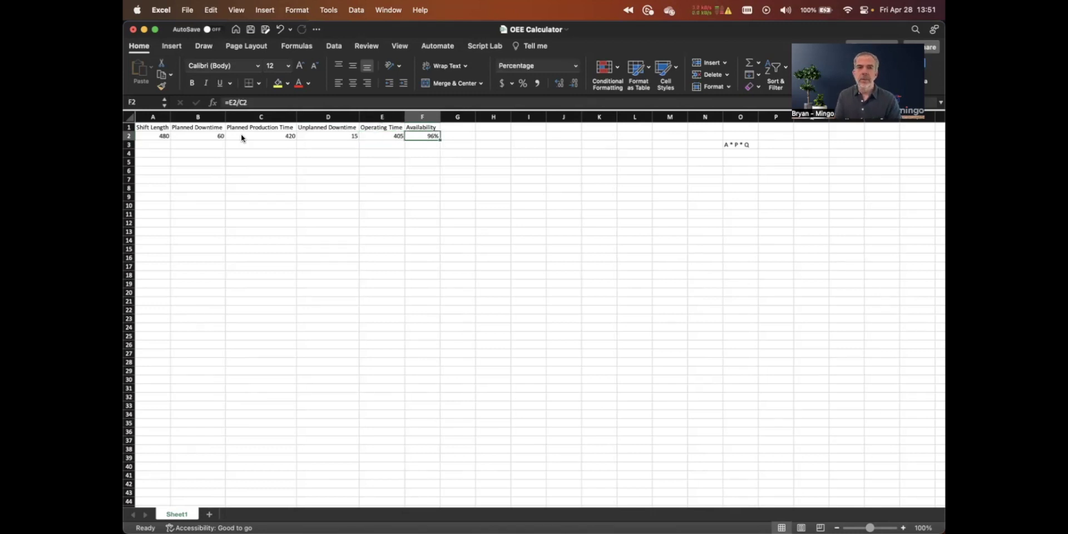
pyautogui.press('Left')
pyautogui.press('Left')
pyautogui.press('Left')
pyautogui.press('Left')
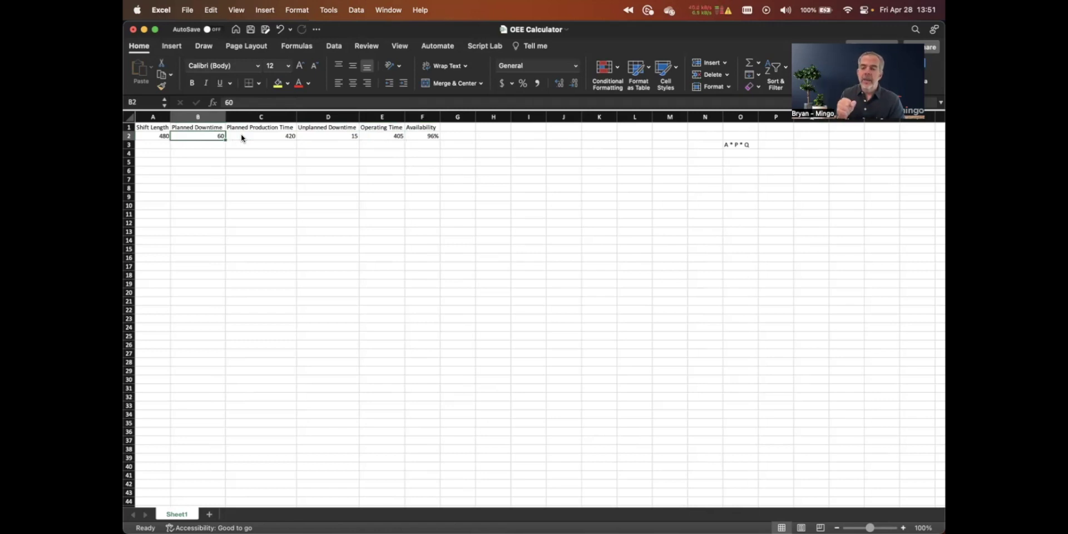
pyautogui.write('120')
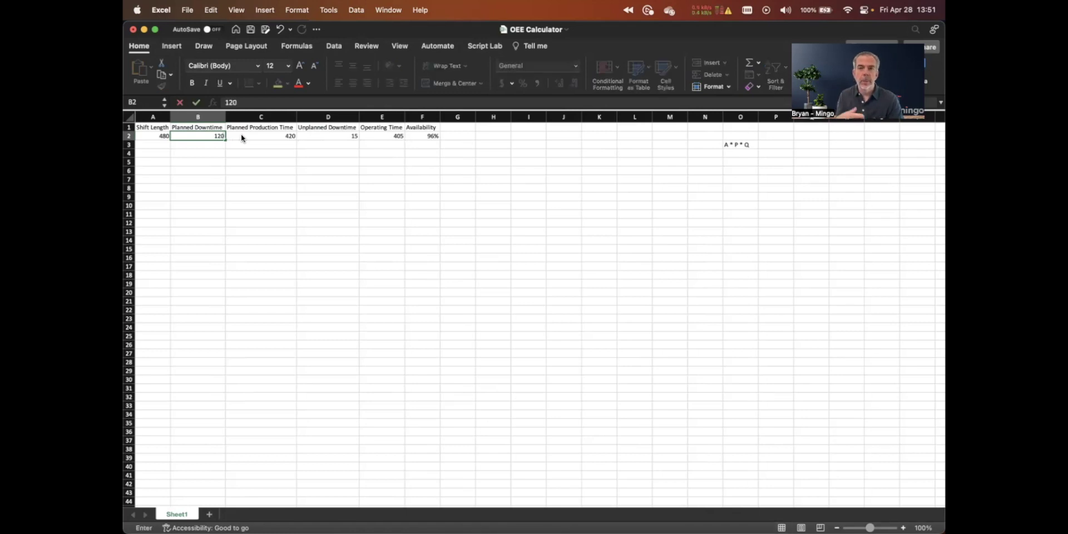
pyautogui.press('Return')
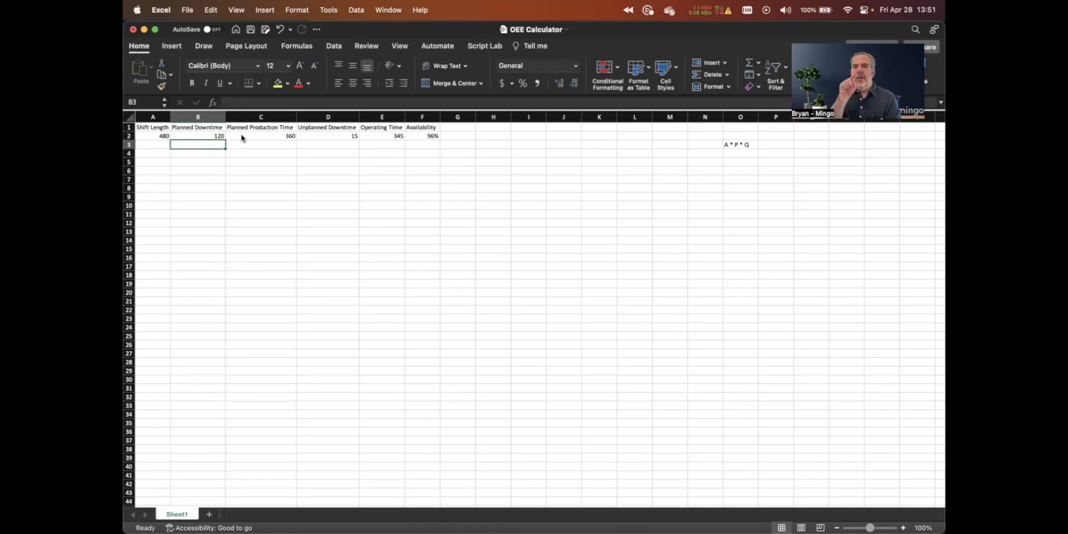
pyautogui.press('super+z')
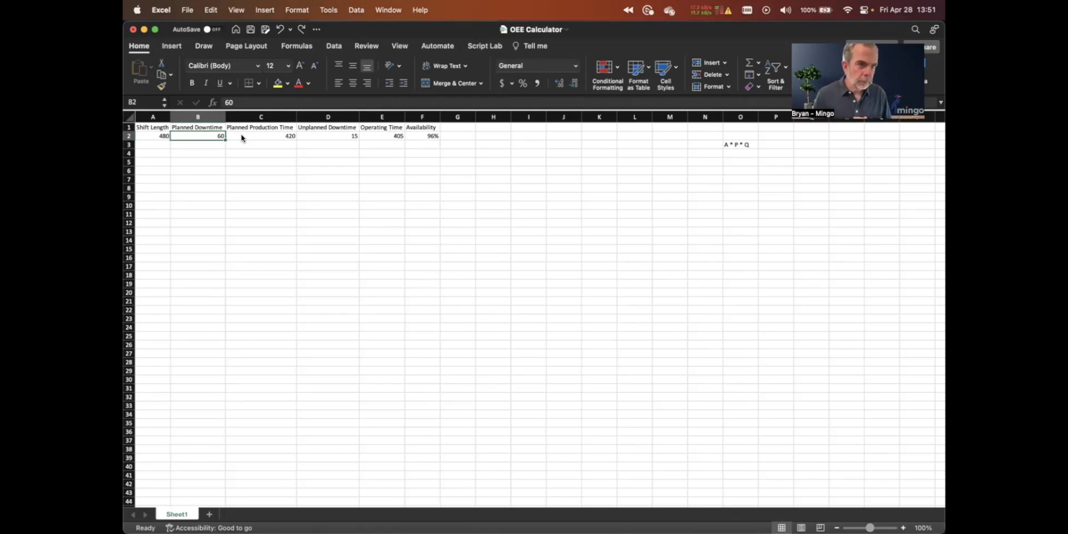
# - Add the header Cycle Time in PPM in A5 with 2 in A6, and fit column A to the header
pyautogui.click(148, 161)
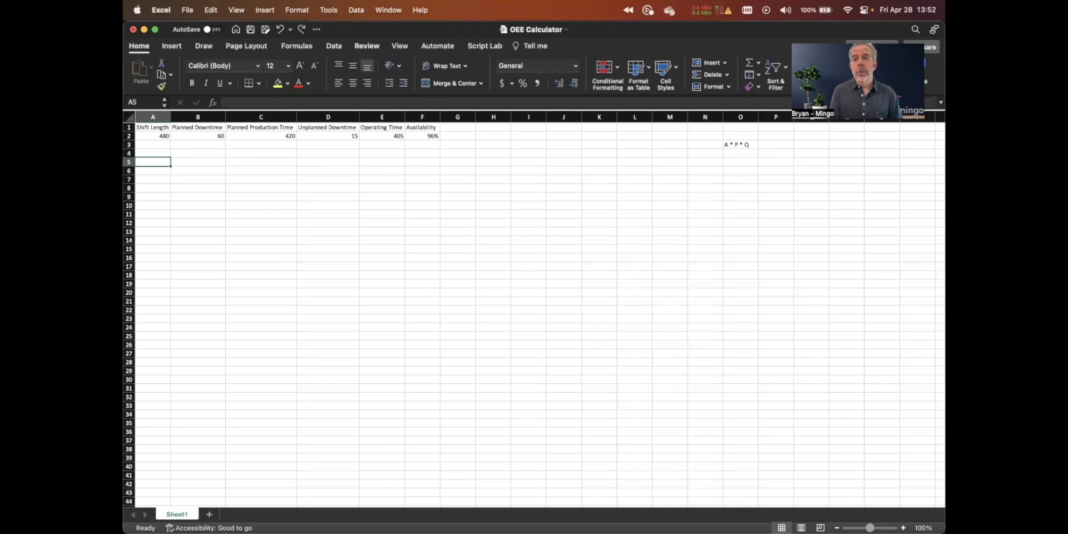
pyautogui.write('Cycle')
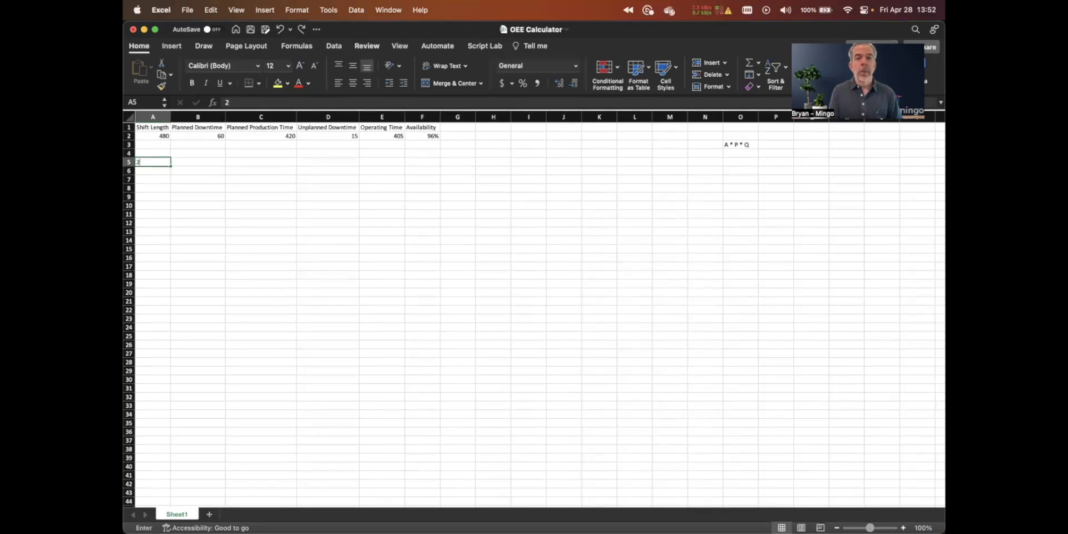
pyautogui.write(' Times')
pyautogui.press('BackSpace')
pyautogui.write('in PPM')
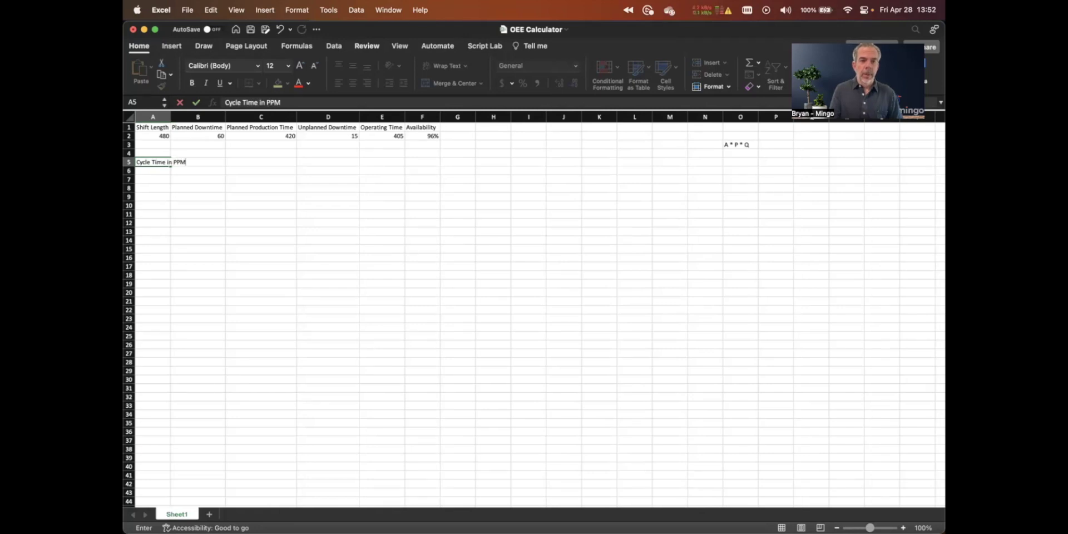
pyautogui.press('Return')
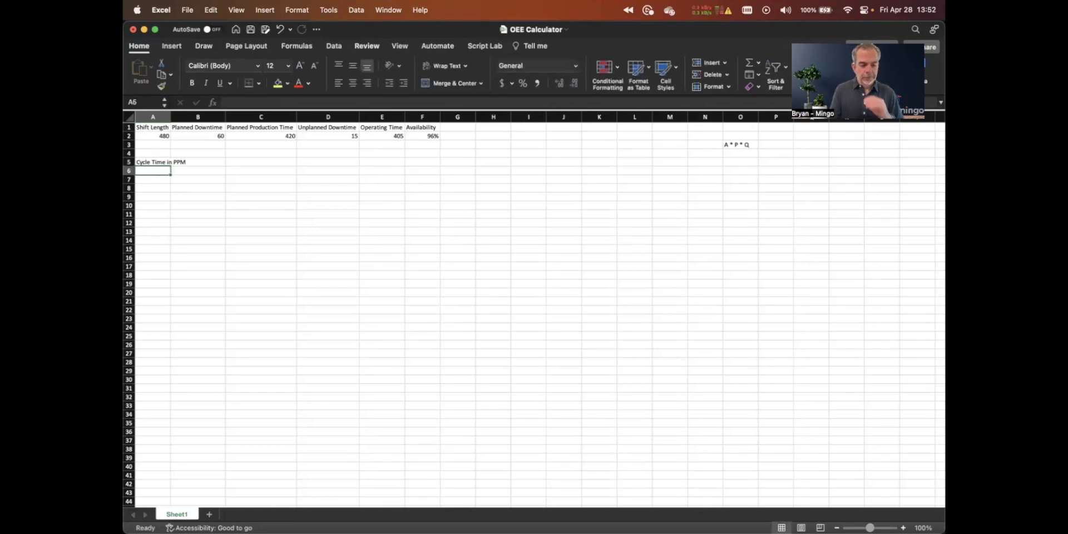
pyautogui.write('2')
pyautogui.press('Return')
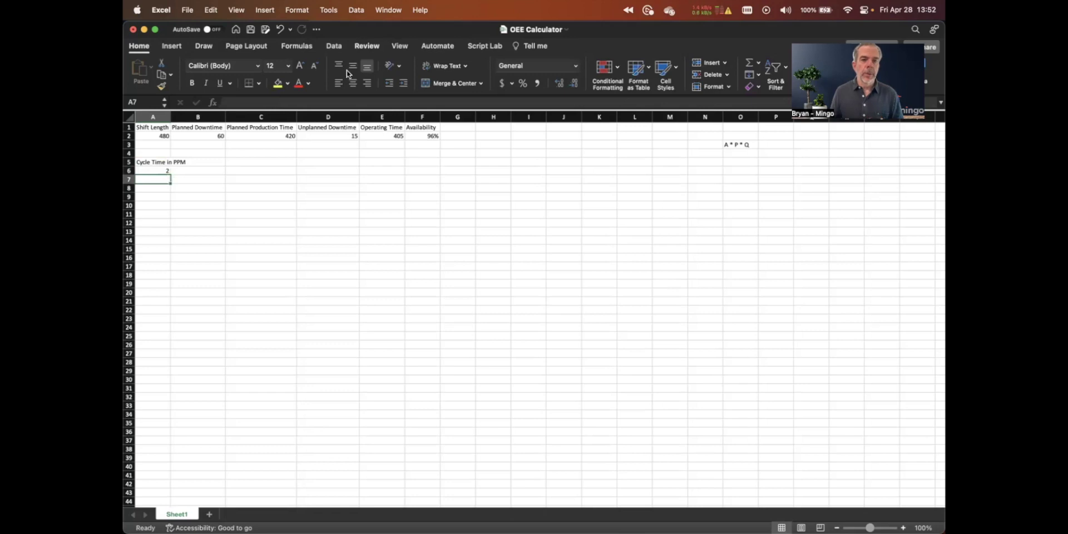
pyautogui.doubleClick(169, 116)
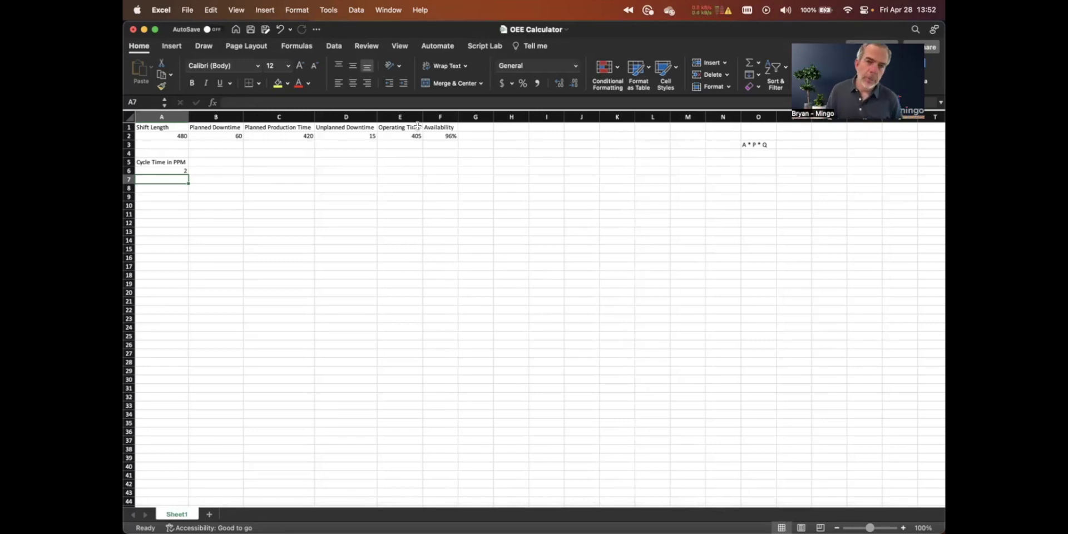
# - Add the header Target Quantity in B5 and the formula =A6*E2 in B6, multiplying cycle time by operating time
pyautogui.click(218, 163)
pyautogui.write('Target Quantity')
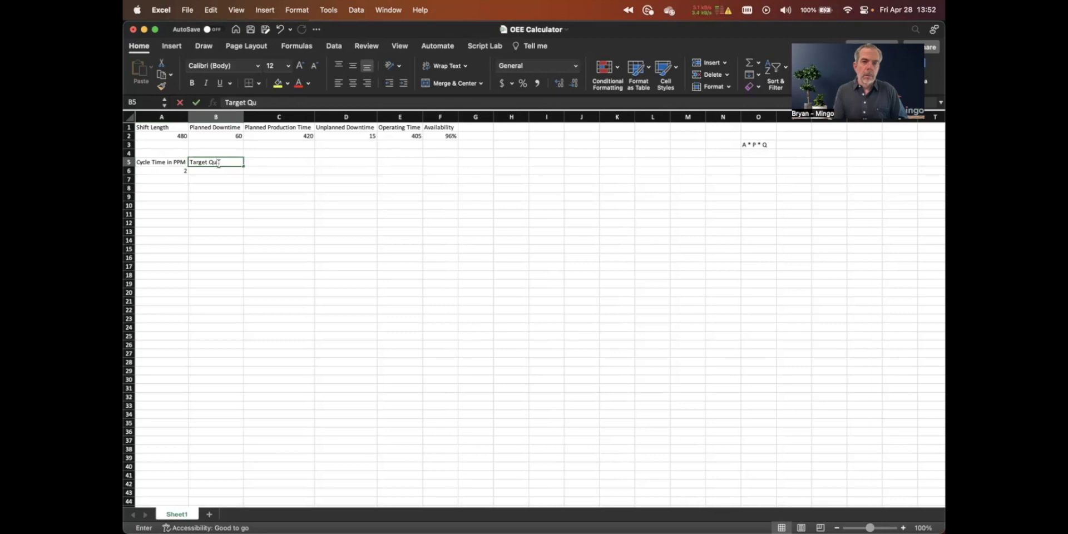
pyautogui.press('Return')
pyautogui.write('=')
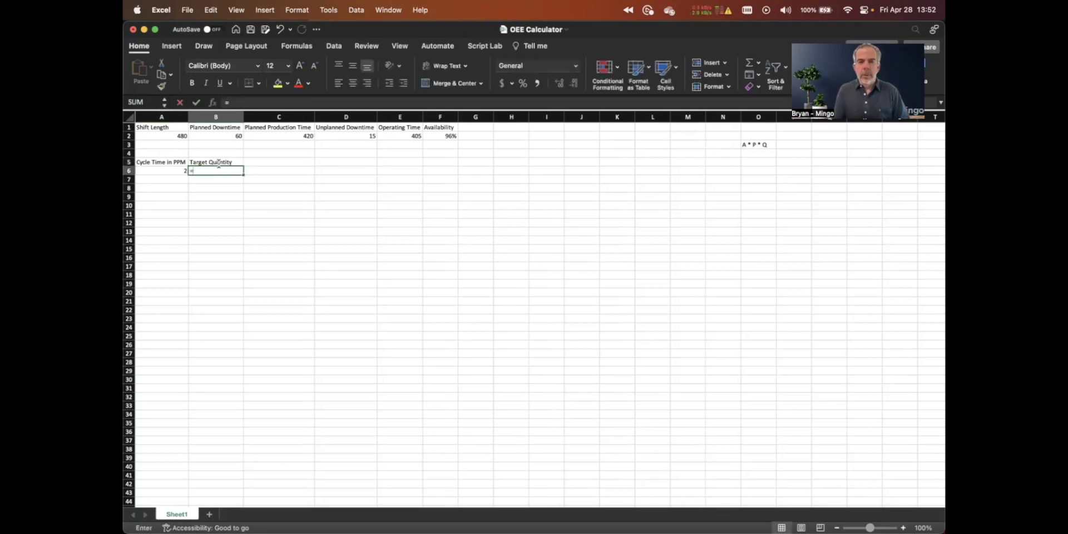
pyautogui.press('Left')
pyautogui.write('*')
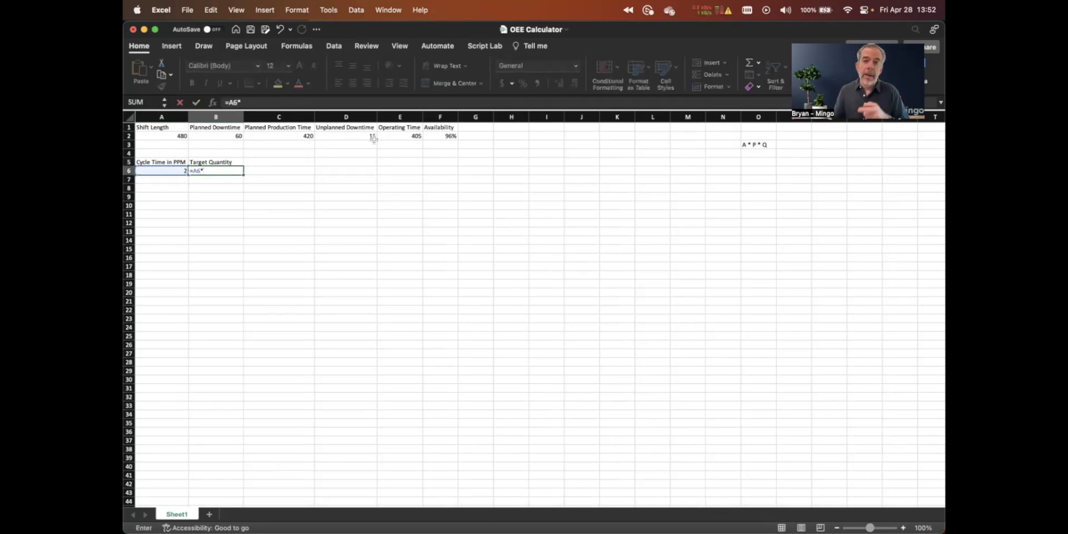
pyautogui.click(393, 136)
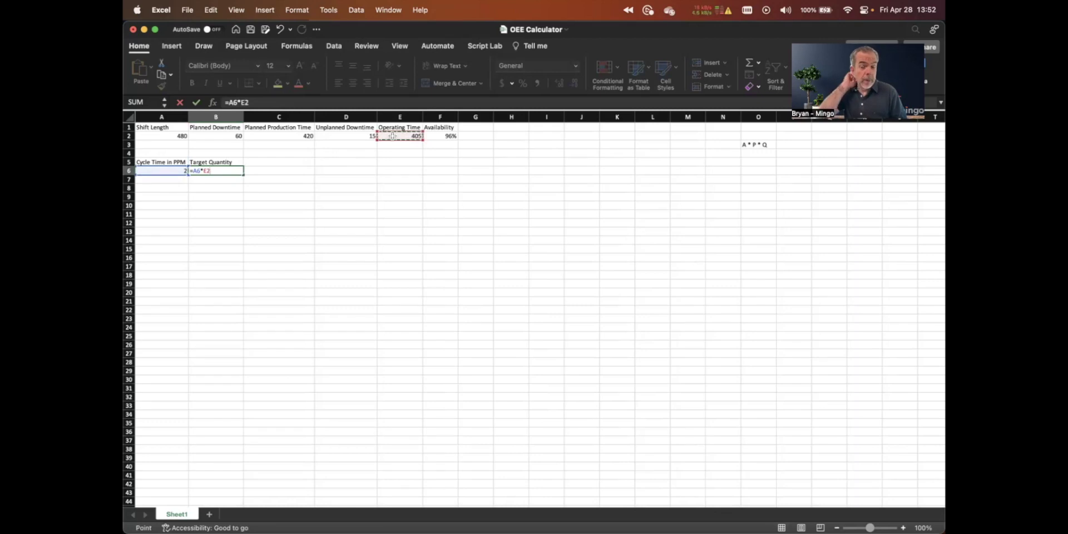
pyautogui.press('Return')
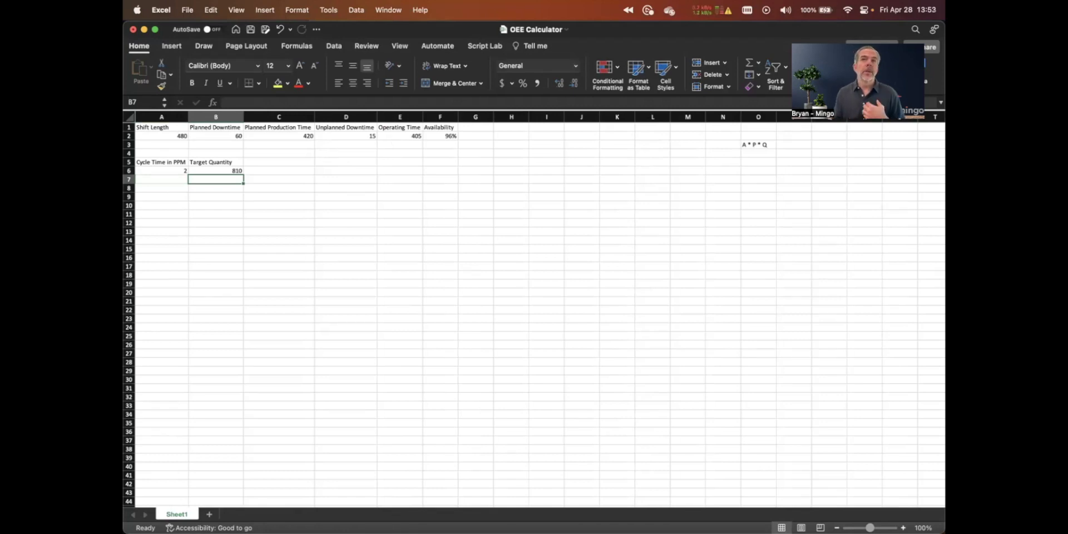
# - Add the header Actual Qty in C5 and enter 796 in C6
pyautogui.click(289, 161)
pyautogui.write('Actual Qty')
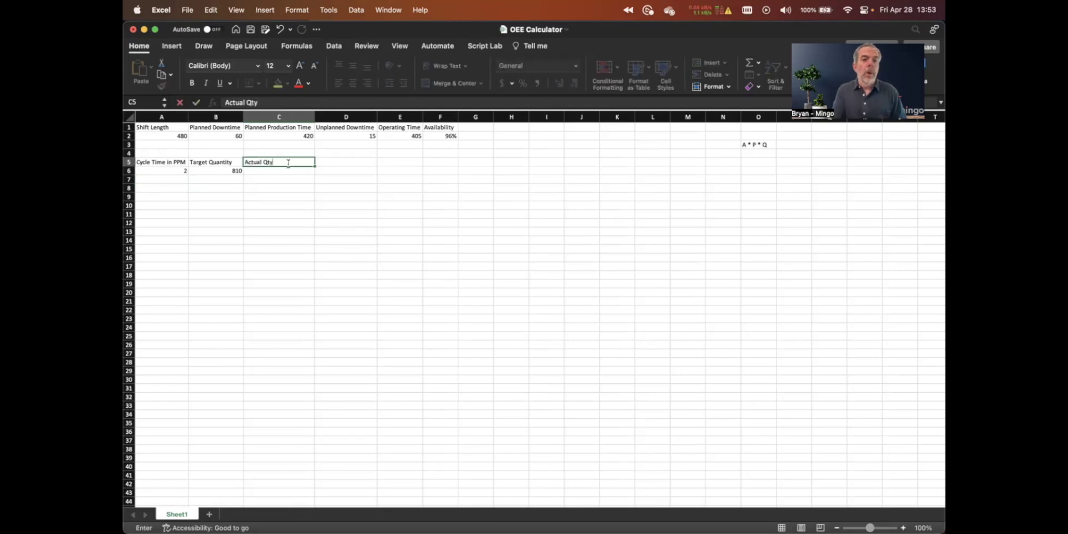
pyautogui.press('Return')
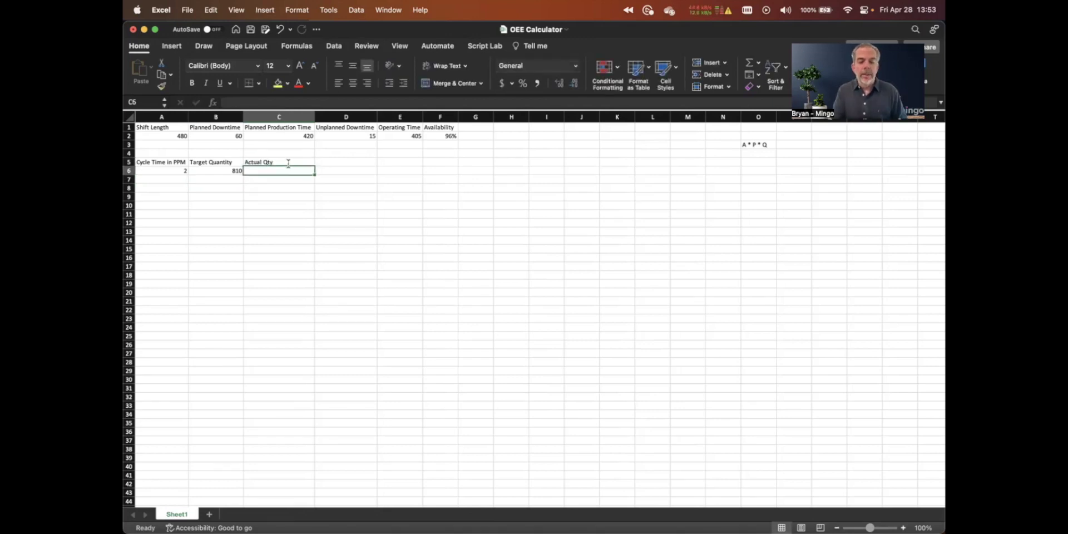
pyautogui.write('796')
pyautogui.press('Return')
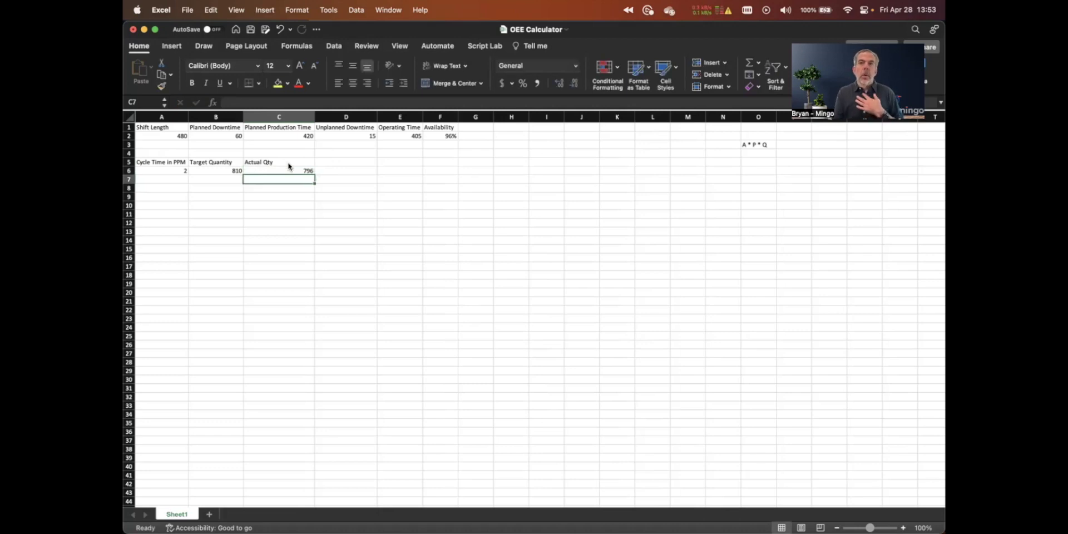
# - Enter the header Performance in F5, in the same column as Availability
pyautogui.press('Up')
pyautogui.press('Right')
pyautogui.press('Up')
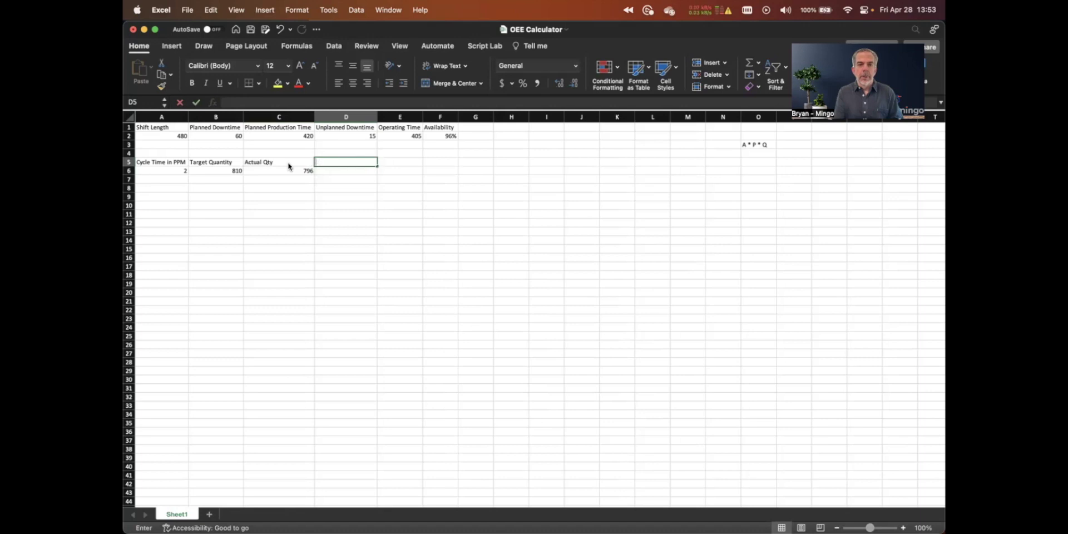
pyautogui.press('Right')
pyautogui.press('Right')
pyautogui.write('Per')
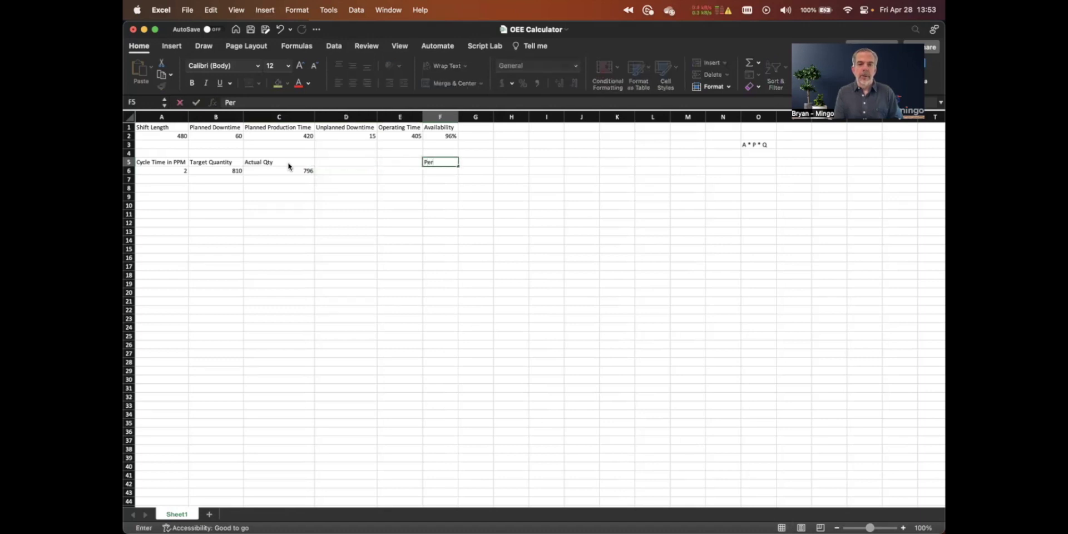
pyautogui.write('formance')
pyautogui.press('Return')
# - Calculate performance in F6 with =C6/B6, dividing actual by target quantity, and format it as a percentage
pyautogui.press('Left')
pyautogui.press('Left')
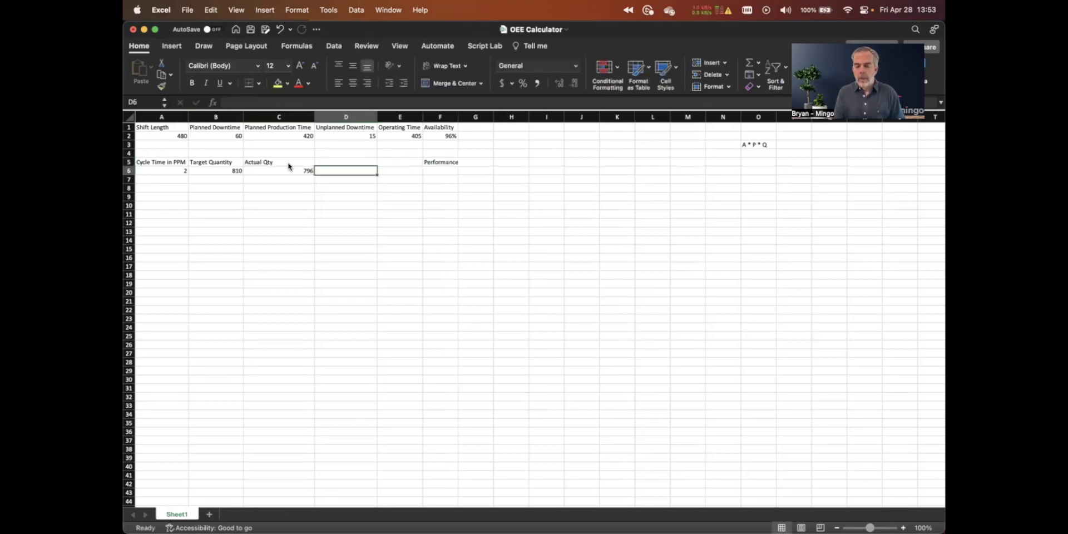
pyautogui.press('Right')
pyautogui.press('Right')
pyautogui.write('=')
pyautogui.press('Left')
pyautogui.press('Left')
pyautogui.press('Left')
pyautogui.write('/')
pyautogui.press('Left')
pyautogui.press('Left')
pyautogui.press('Left')
pyautogui.press('Left')
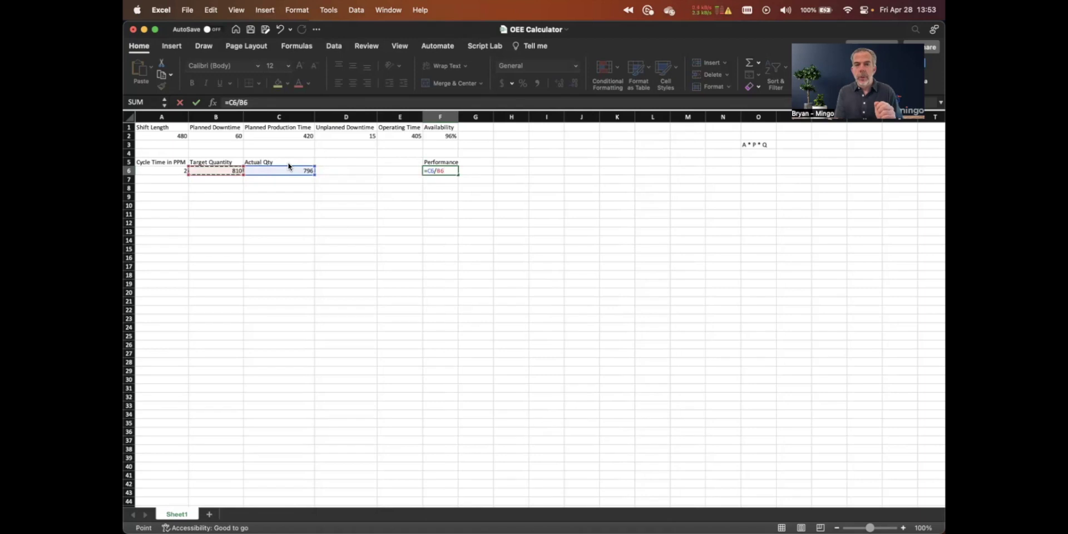
pyautogui.press('Return')
pyautogui.press('Up')
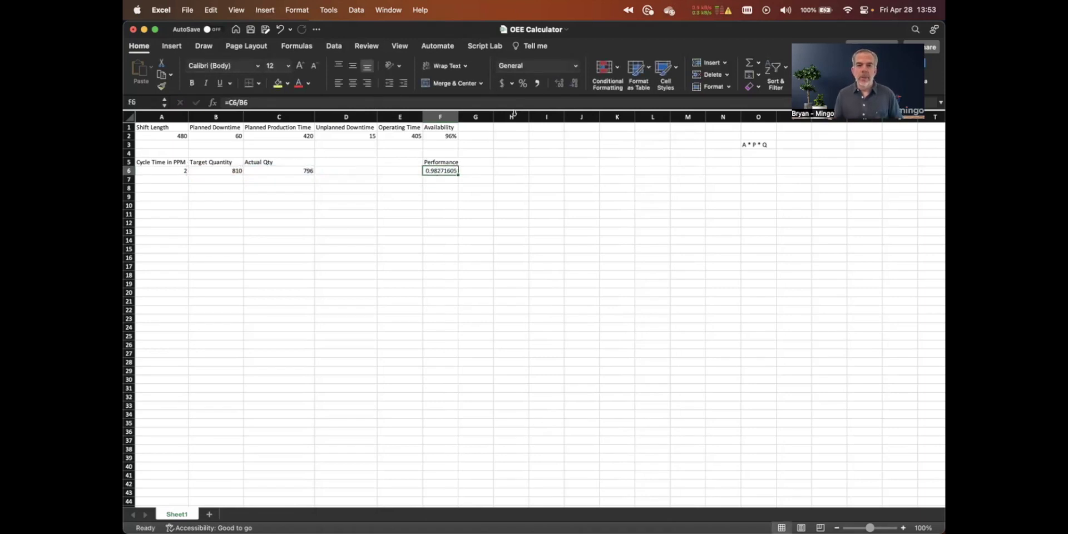
pyautogui.click(523, 83)
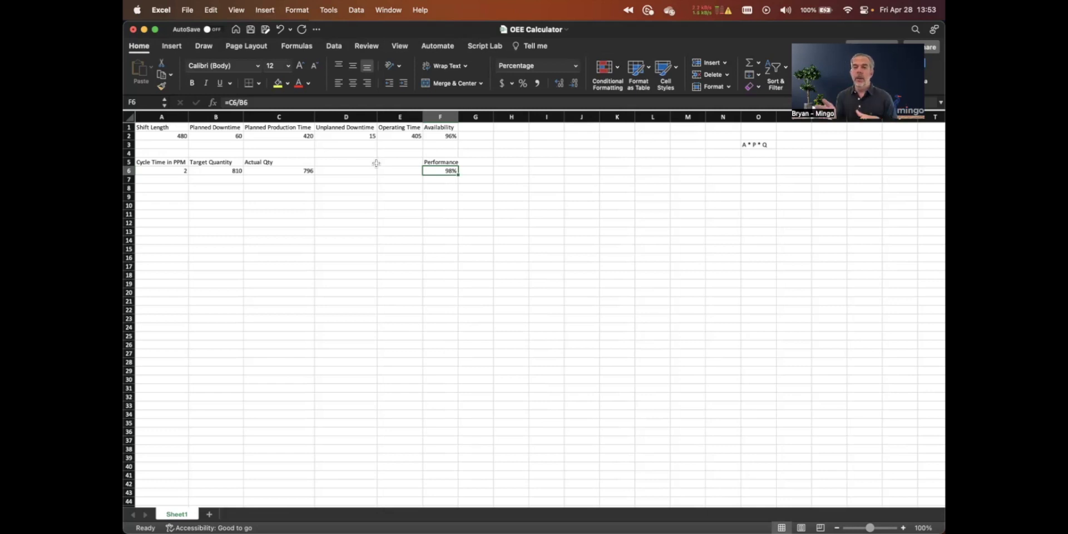
# - Try 30 as the unplanned downtime in D2, and undo that change
pyautogui.click(354, 136)
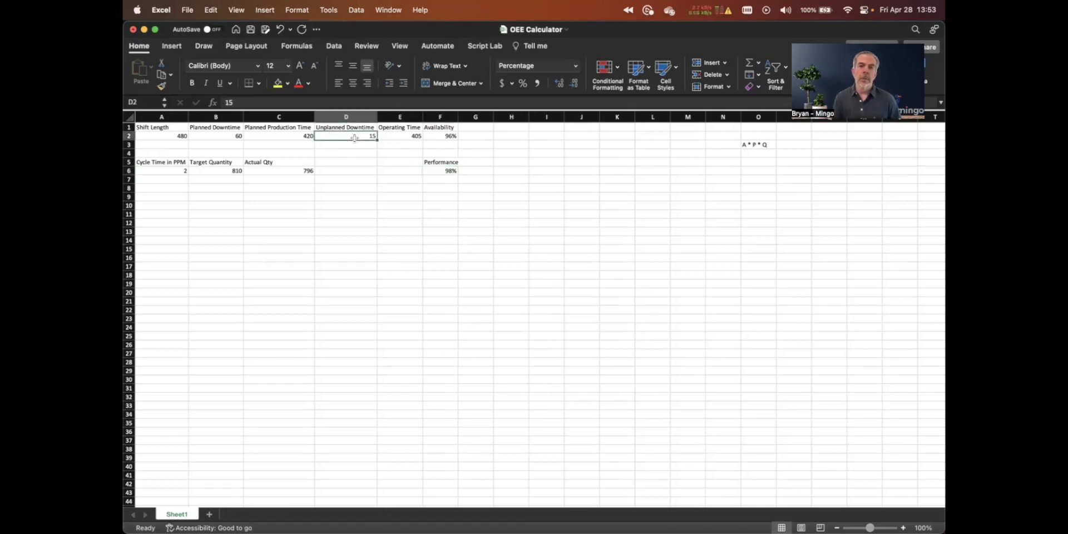
pyautogui.write('30')
pyautogui.press('Return')
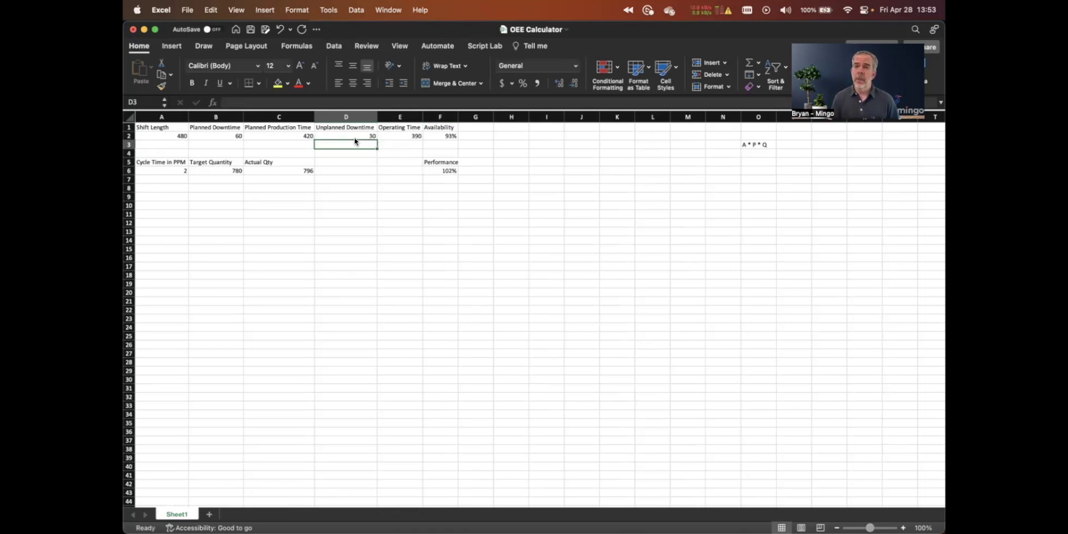
pyautogui.press('super+z')
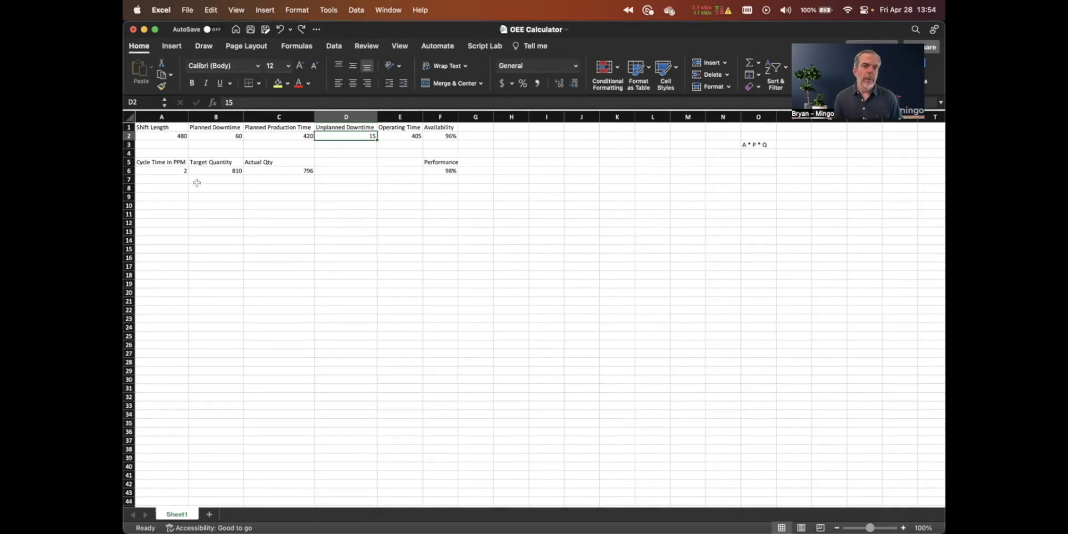
# - Enter the headers Good Parts in A9 and Scrap Parts in B9 for the quality section
pyautogui.click(162, 198)
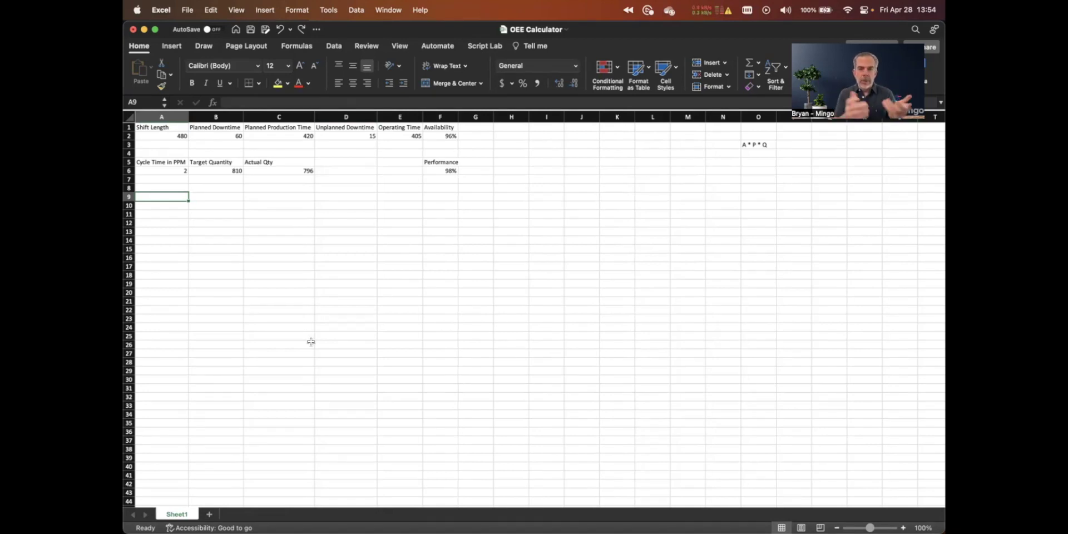
pyautogui.write('Good Parts')
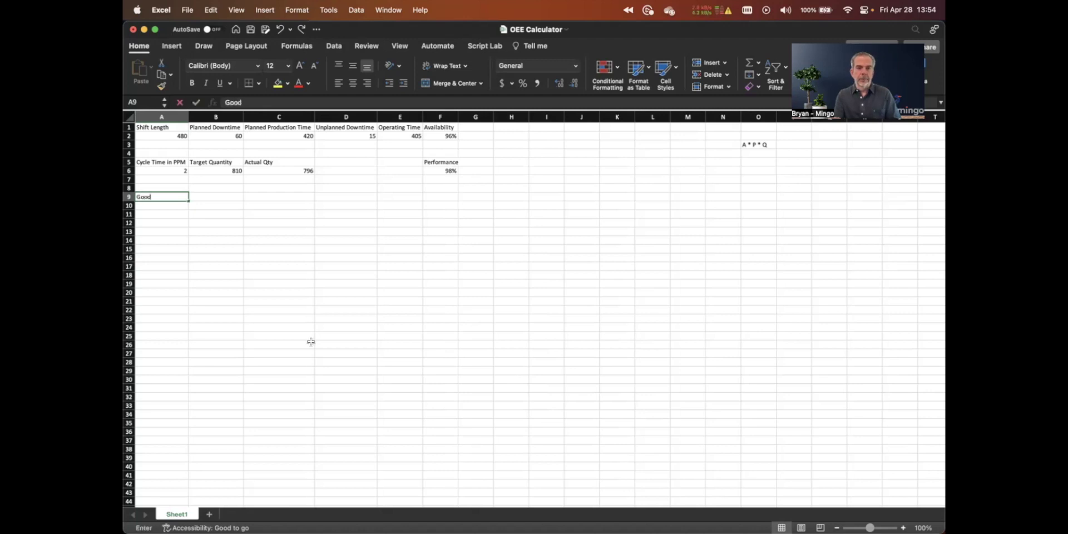
pyautogui.press('Tab')
pyautogui.write('Scrap Parts')
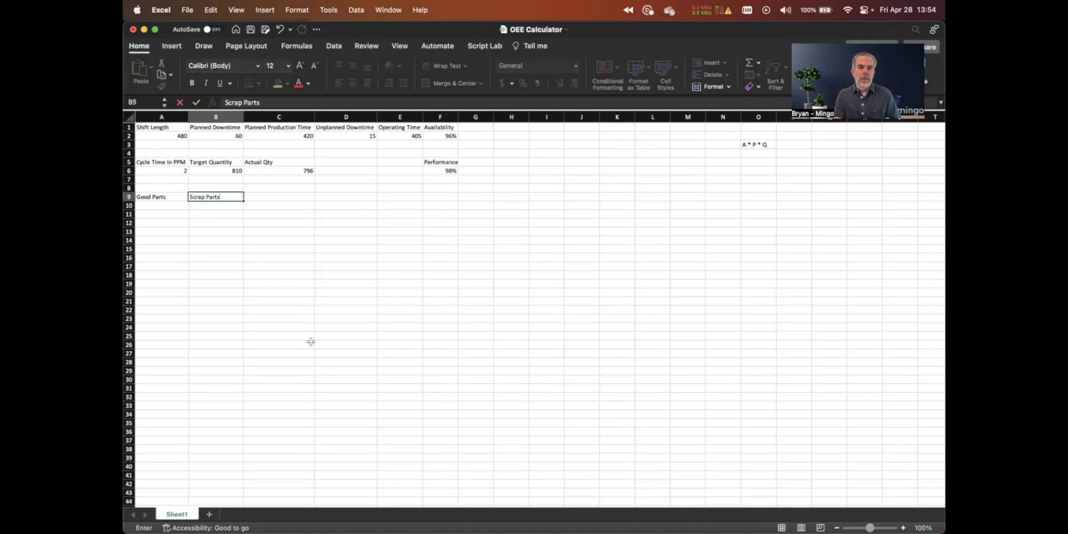
pyautogui.press('Return')
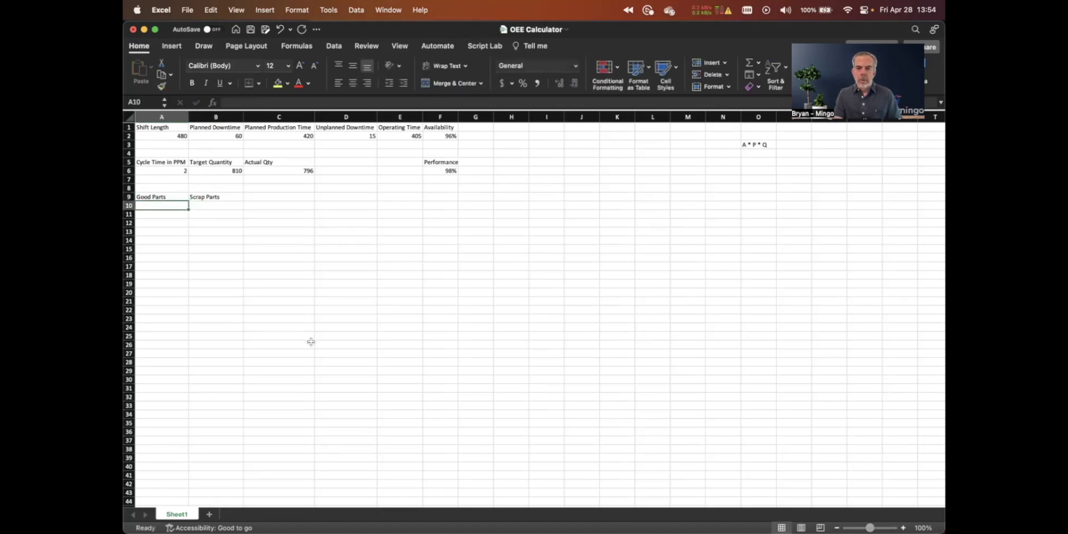
# - Enter 0 as the initial scrap parts quantity in B10
pyautogui.press('Right')
pyautogui.write('=')
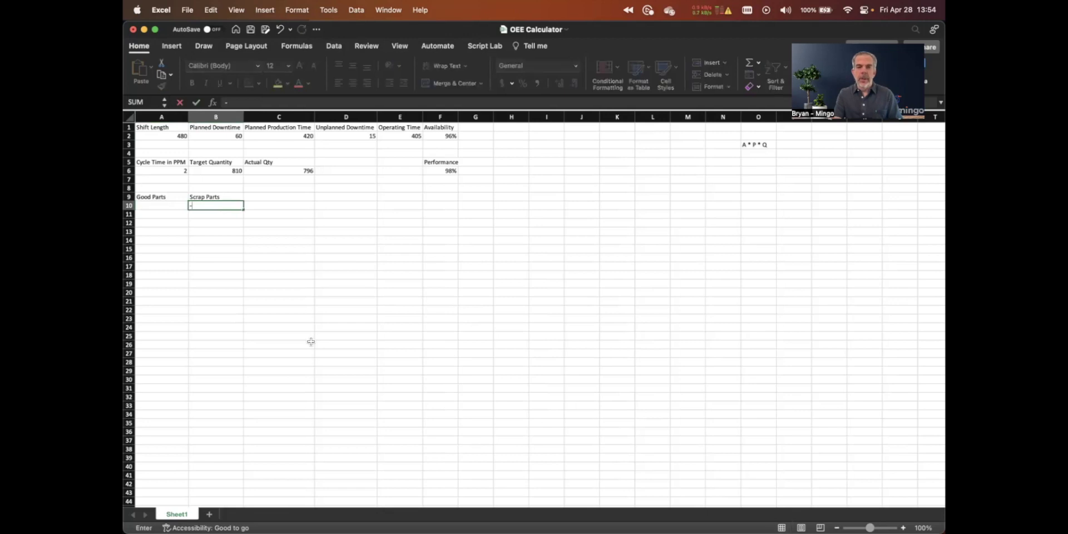
pyautogui.press('Left')
pyautogui.press('Return')
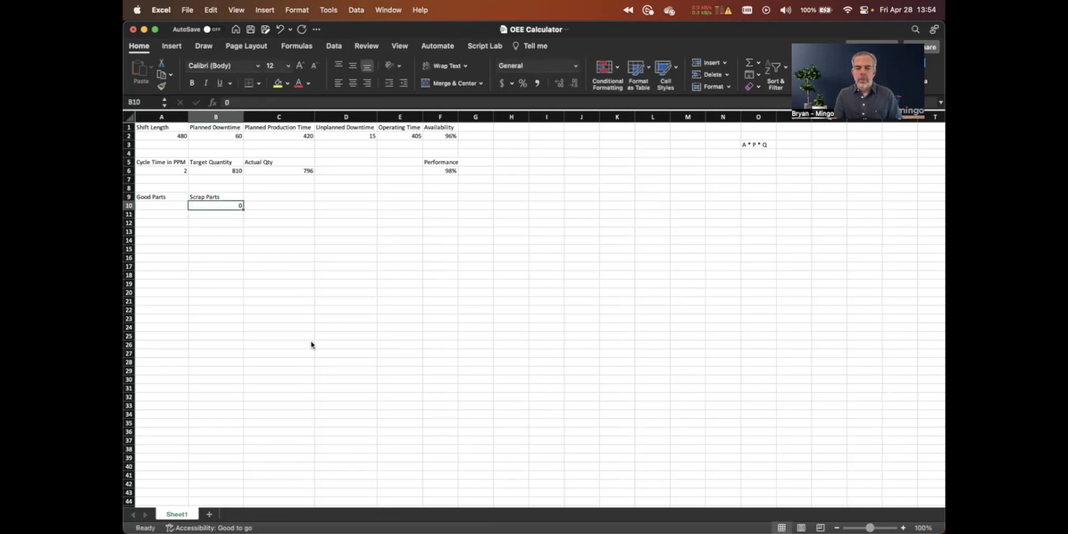
# - Calculate good parts in A10 with =C6-B10, subtracting scrap parts from the actual quantity
pyautogui.write('=')
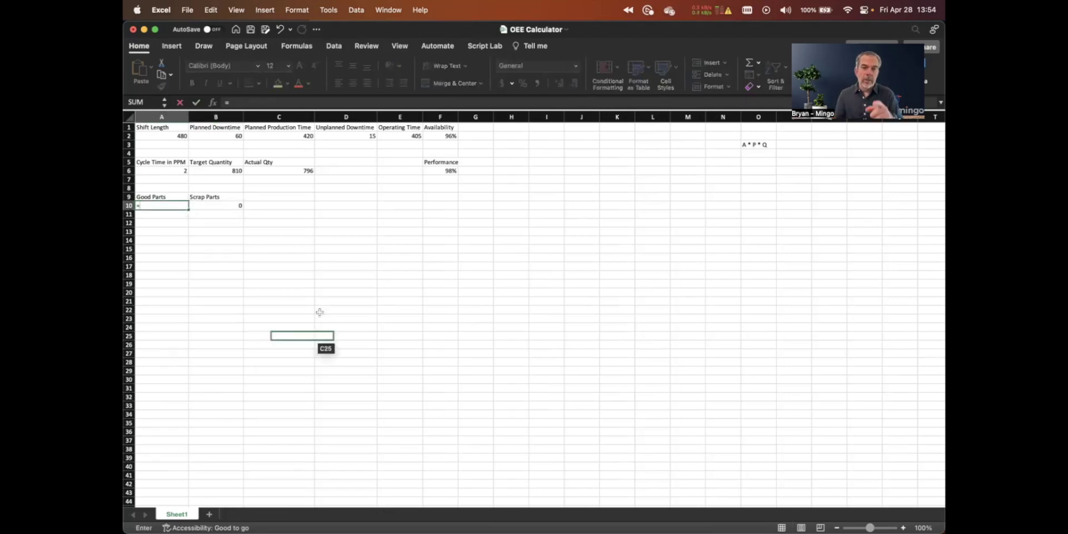
pyautogui.click(302, 172)
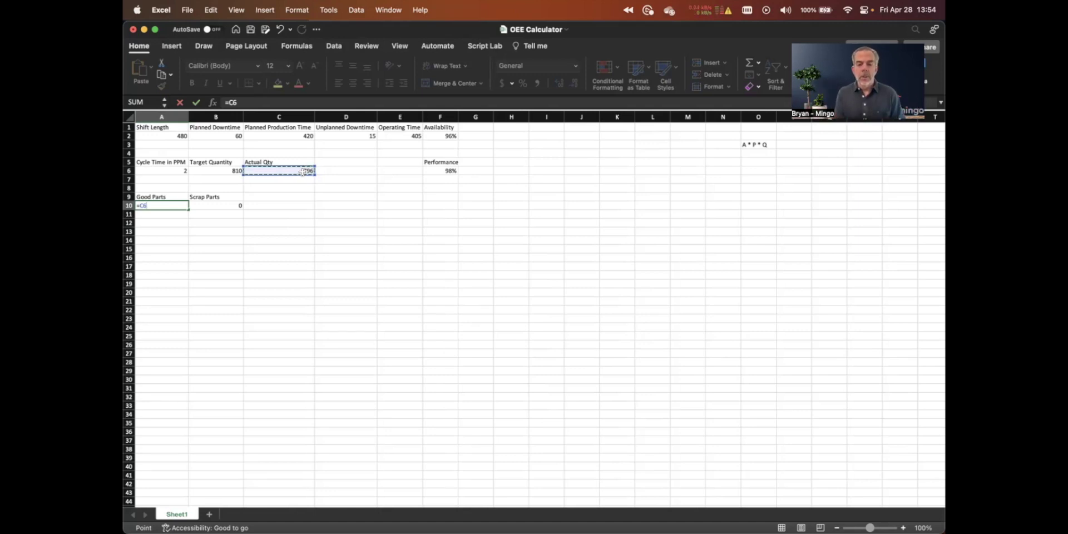
pyautogui.write('-')
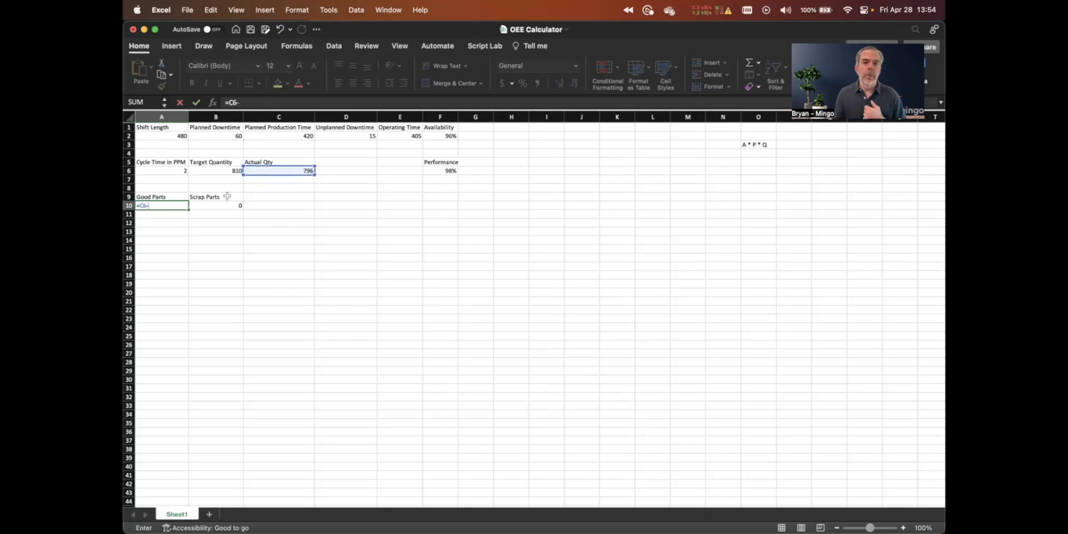
pyautogui.click(229, 202)
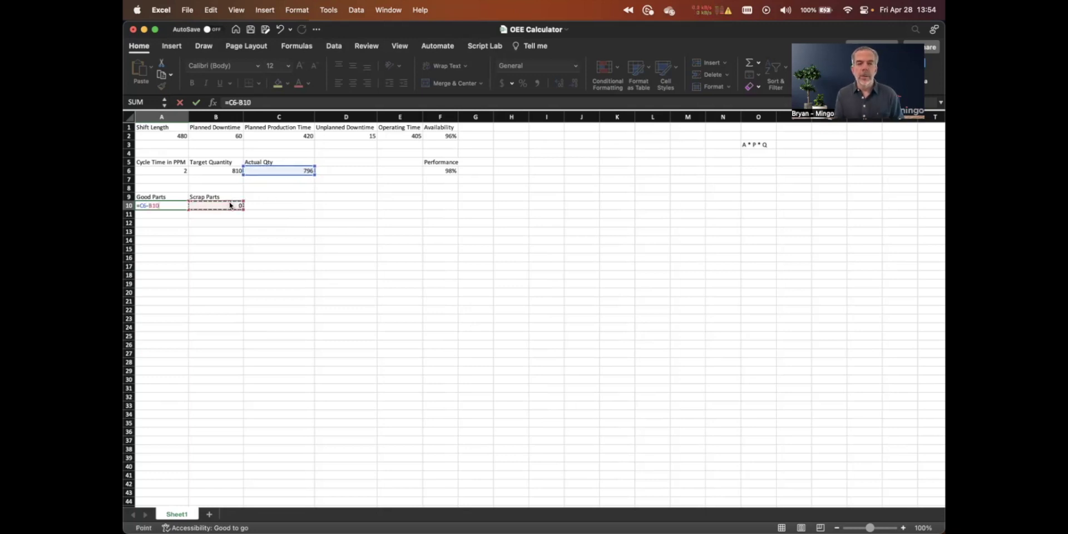
pyautogui.press('Return')
pyautogui.press('Up')
# - Set the scrap parts quantity in B10 to 5
pyautogui.click(230, 205)
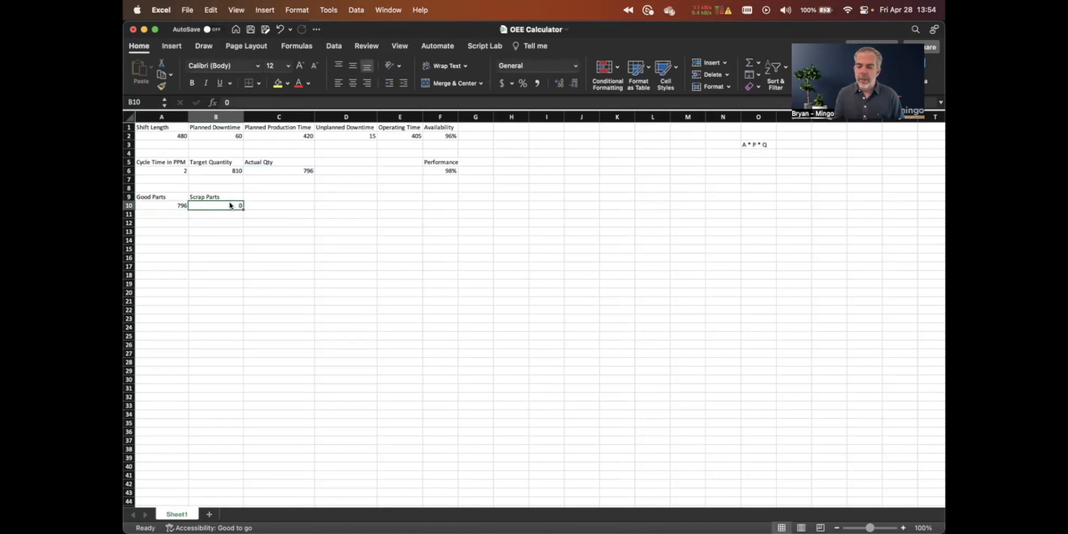
pyautogui.write('5')
pyautogui.press('Return')
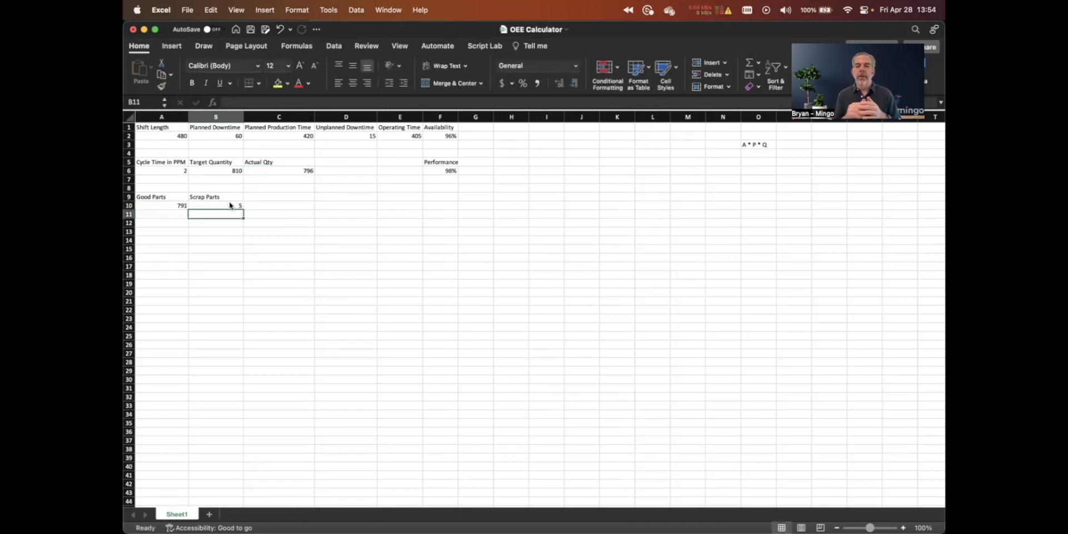
# - Enter the header Quality in F9, in the same column as Availability and Performance
pyautogui.click(427, 197)
pyautogui.write('Quality')
pyautogui.press('Return')
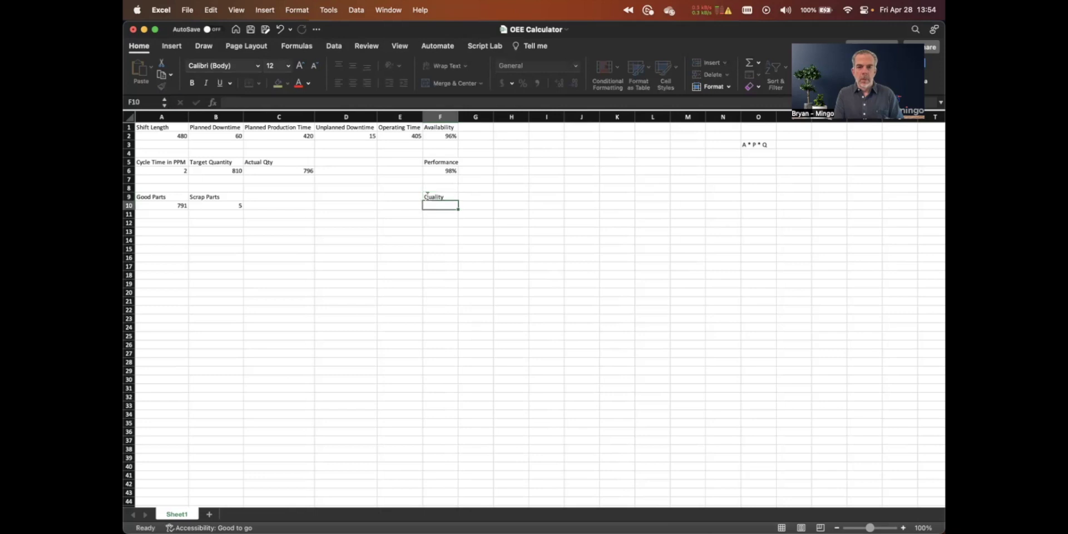
# - Calculate quality in F10 with =A10/C6, dividing good parts by actual quantity, and format it as a percentage
pyautogui.write('=')
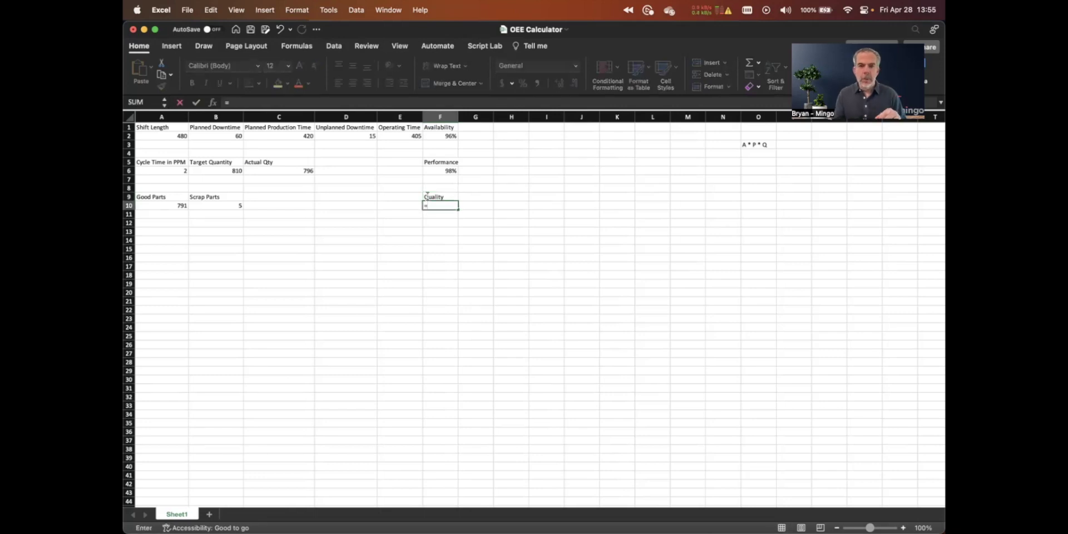
pyautogui.click(179, 207)
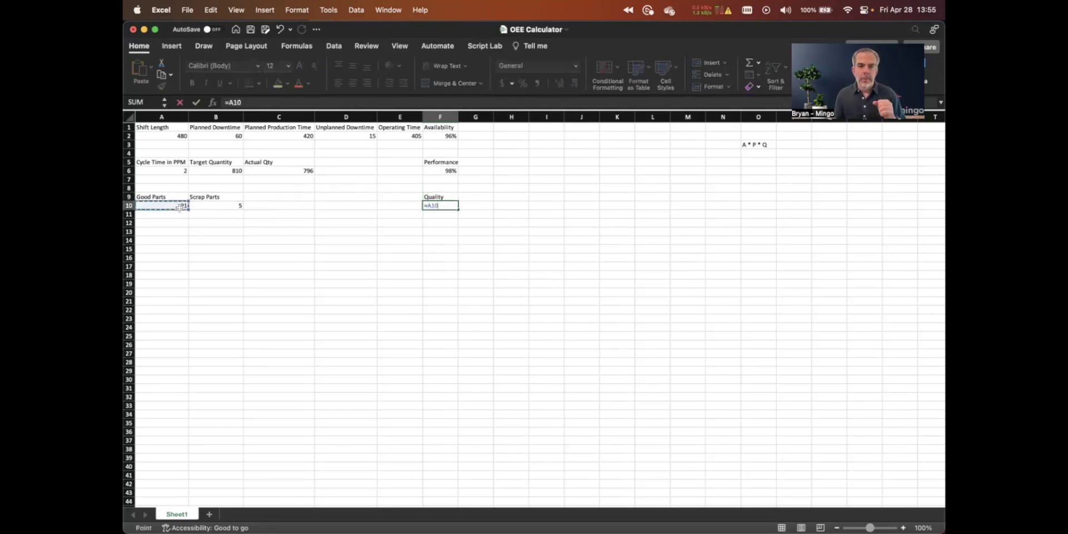
pyautogui.write('/')
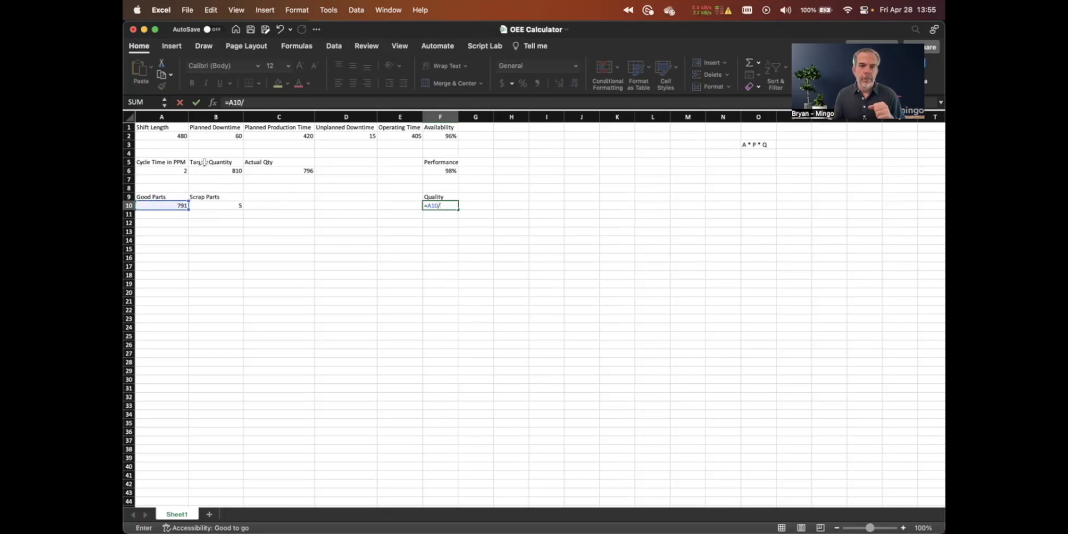
pyautogui.click(289, 170)
pyautogui.press('Return')
pyautogui.press('Return')
pyautogui.press('Up')
pyautogui.press('Up')
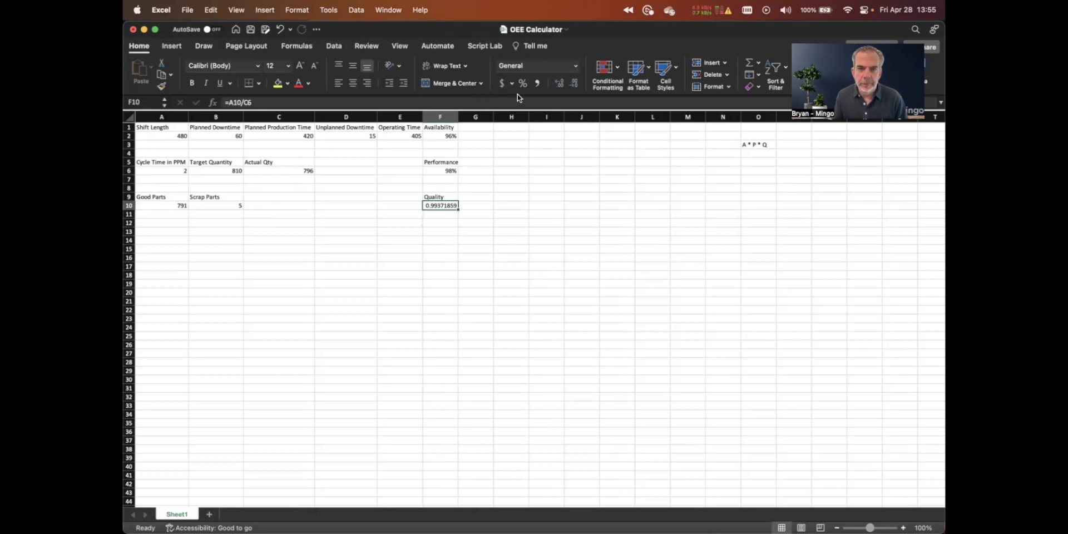
pyautogui.click(523, 84)
# - Enter the header OEE in F13, below the quality result
pyautogui.click(457, 240)
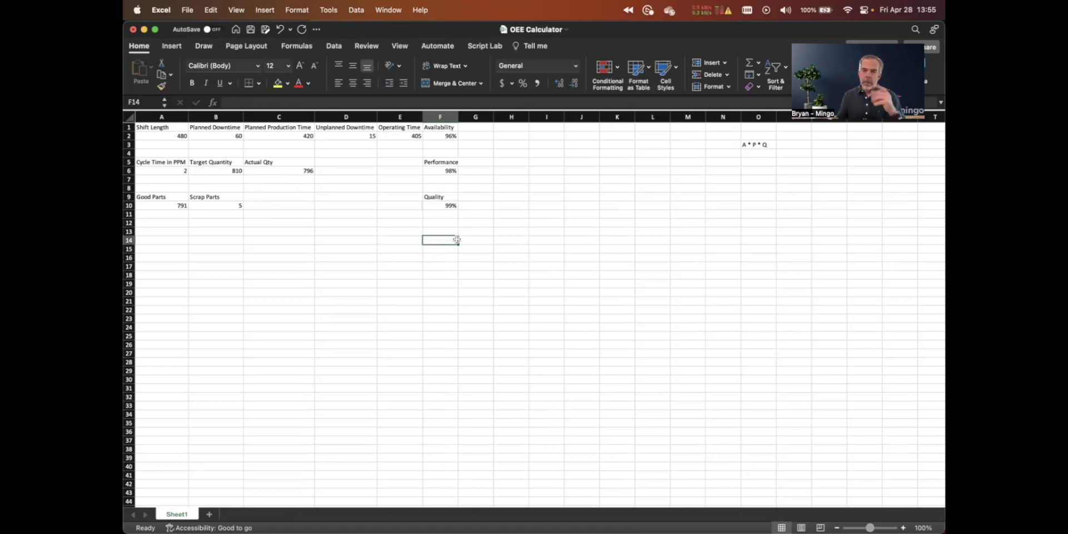
pyautogui.click(435, 230)
pyautogui.write('OEE')
pyautogui.press('Return')
# - Calculate OEE in F14 with =F2*F6*F10 and format it as a percentage without decimals
pyautogui.write('=')
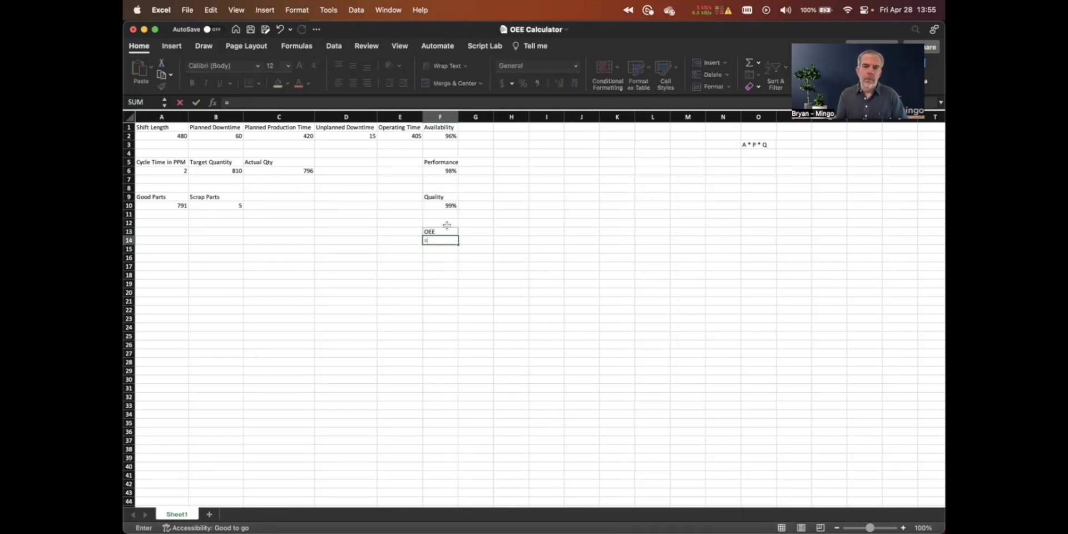
pyautogui.click(443, 138)
pyautogui.write('*')
pyautogui.click(447, 172)
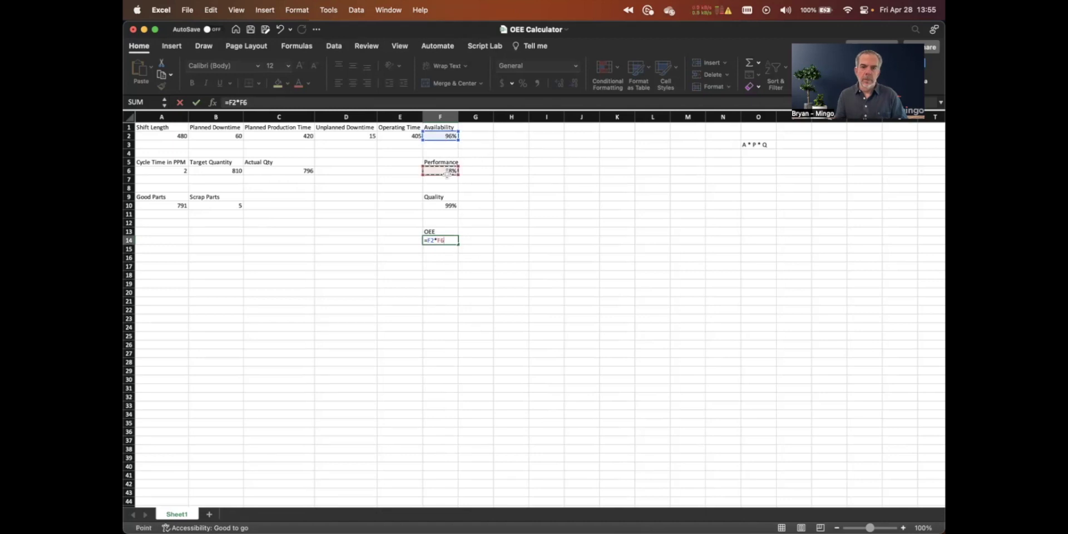
pyautogui.write('(')
pyautogui.click(441, 206)
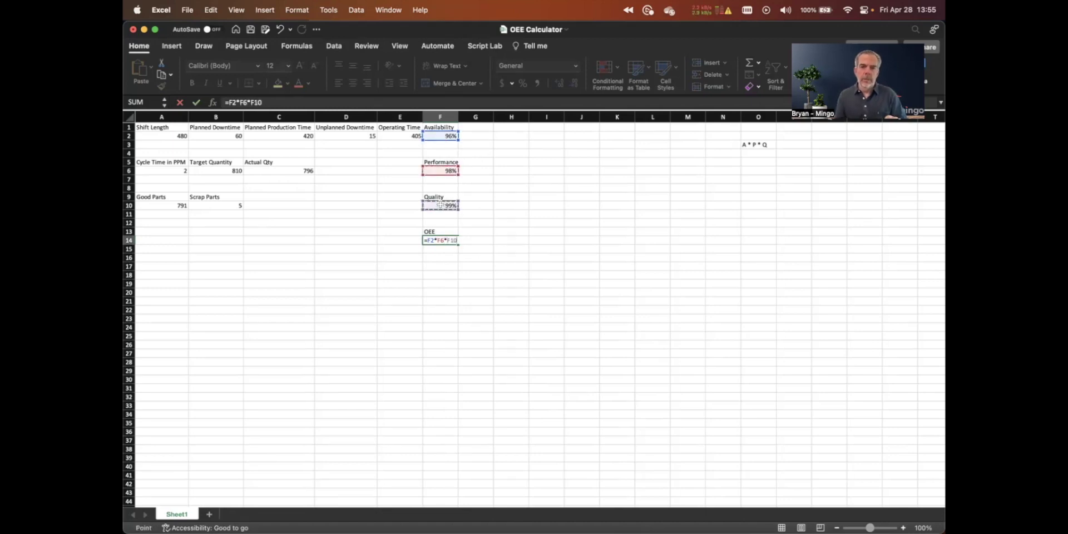
pyautogui.press('Return')
pyautogui.click(464, 240)
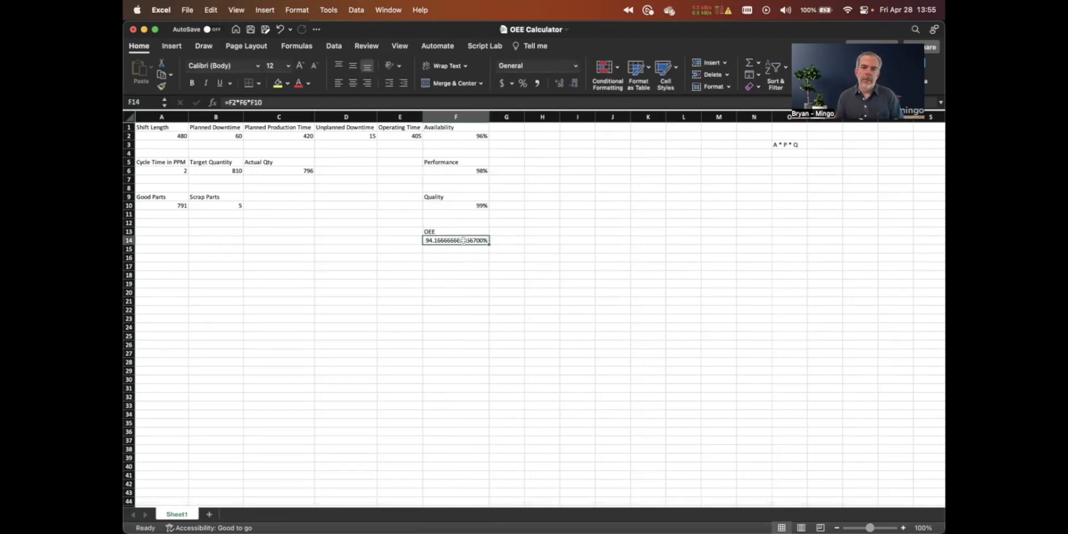
pyautogui.click(523, 83)
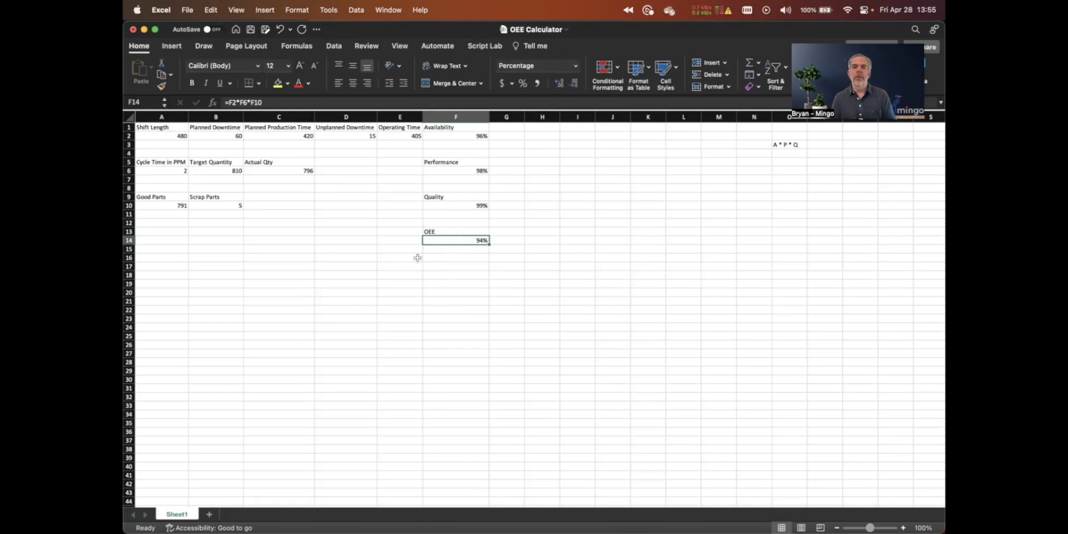
# - Number the jobs 1 through 8 down column A, in A18:A25
pyautogui.click(165, 276)
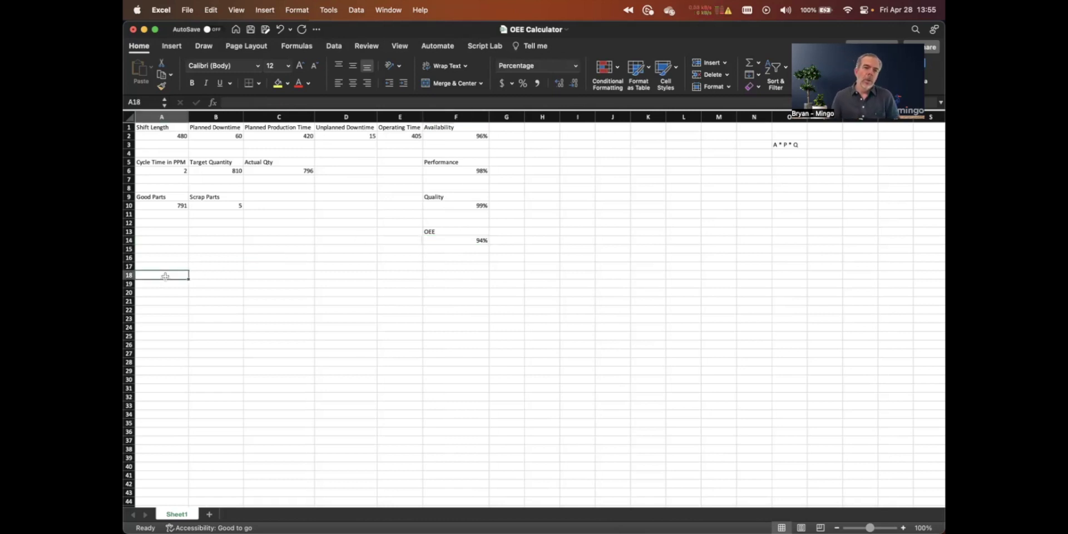
pyautogui.write('1')
pyautogui.press('Return')
pyautogui.write('2')
pyautogui.press('Return')
pyautogui.write('3')
pyautogui.press('Return')
pyautogui.write('4')
pyautogui.press('Return')
pyautogui.write('5')
pyautogui.press('Return')
pyautogui.write('6')
pyautogui.press('Return')
pyautogui.write('7')
pyautogui.press('Return')
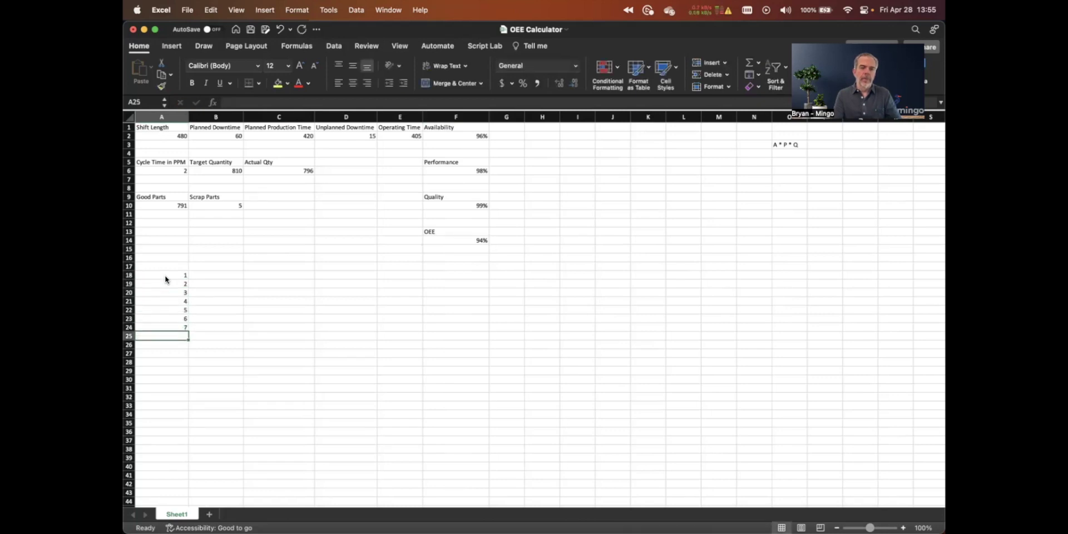
pyautogui.write('8')
pyautogui.press('Return')
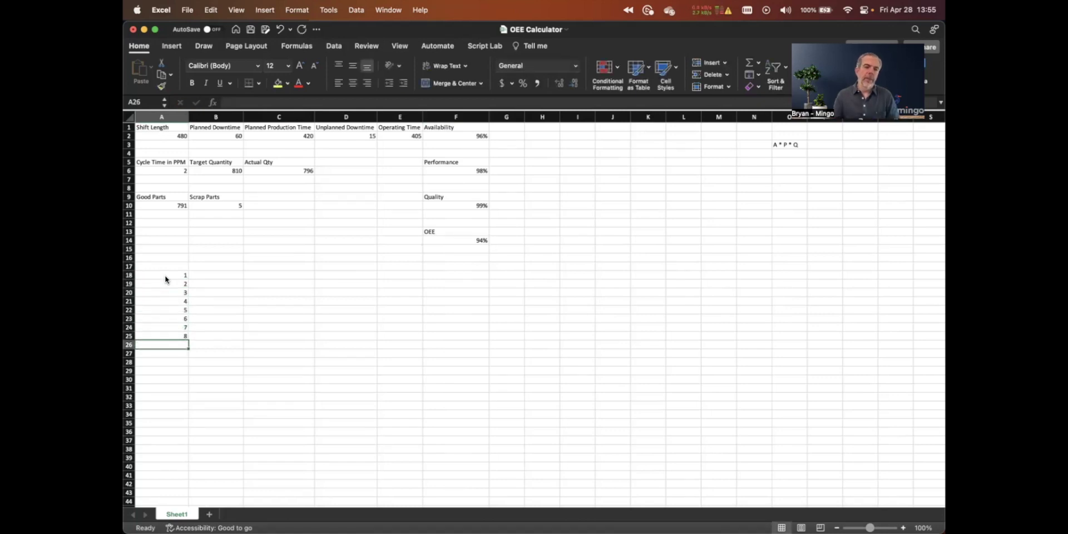
# - Enter 60, 115, 30 and 90 in B18:B21 as the minutes for jobs 1 to 4
pyautogui.click(208, 274)
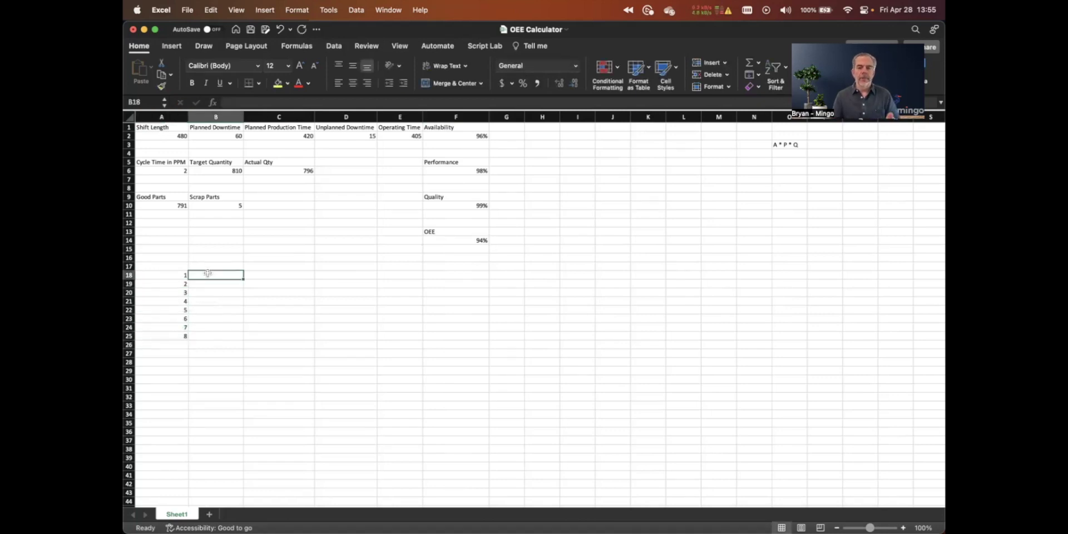
pyautogui.click(252, 102)
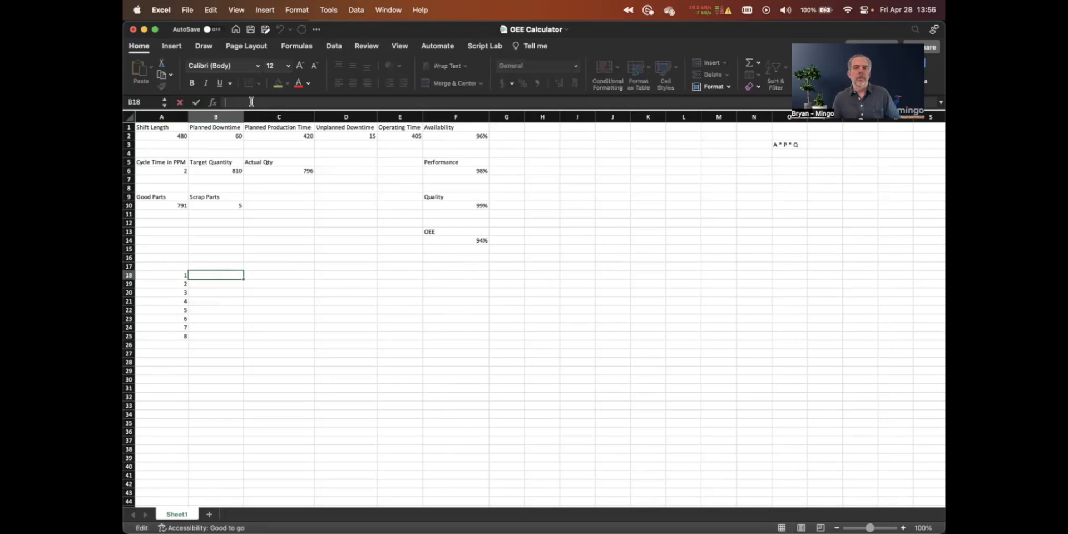
pyautogui.click(216, 273)
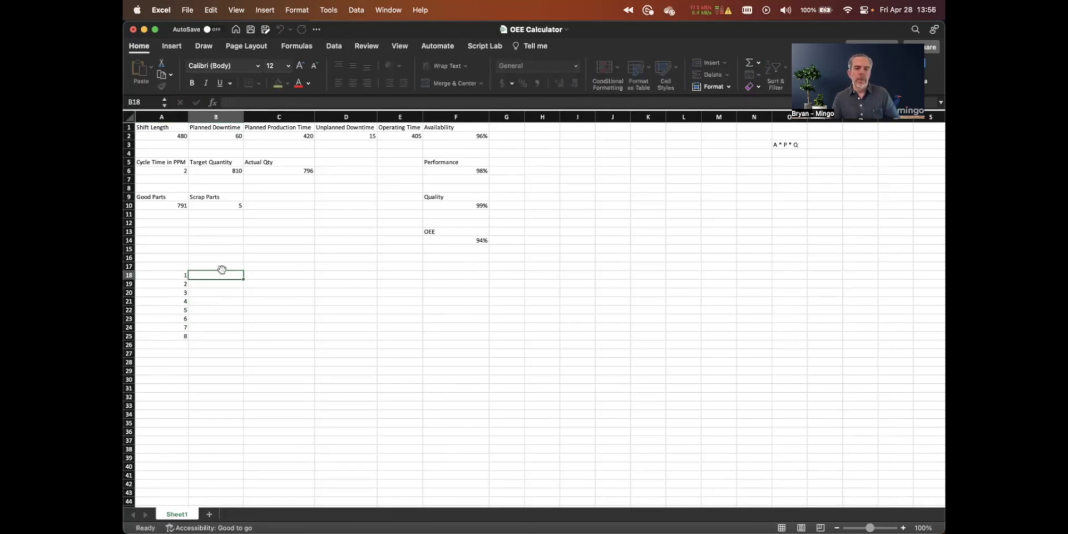
pyautogui.write('60')
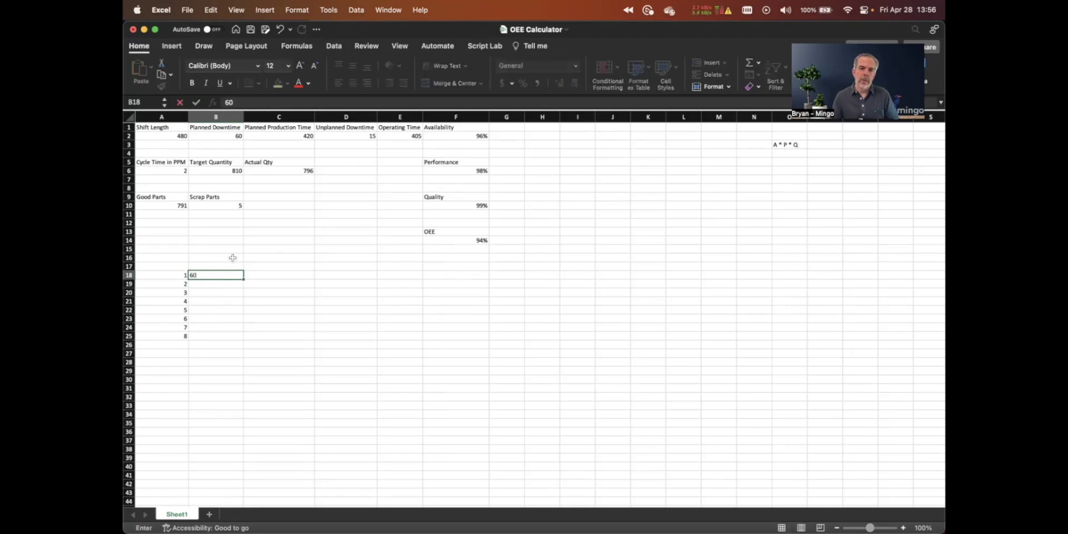
pyautogui.press('Return')
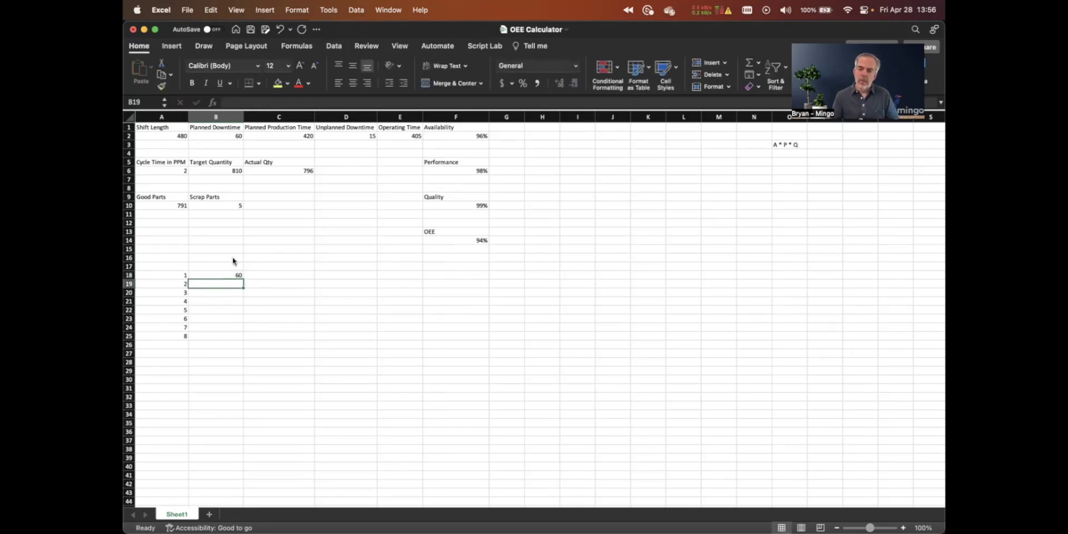
pyautogui.write('115')
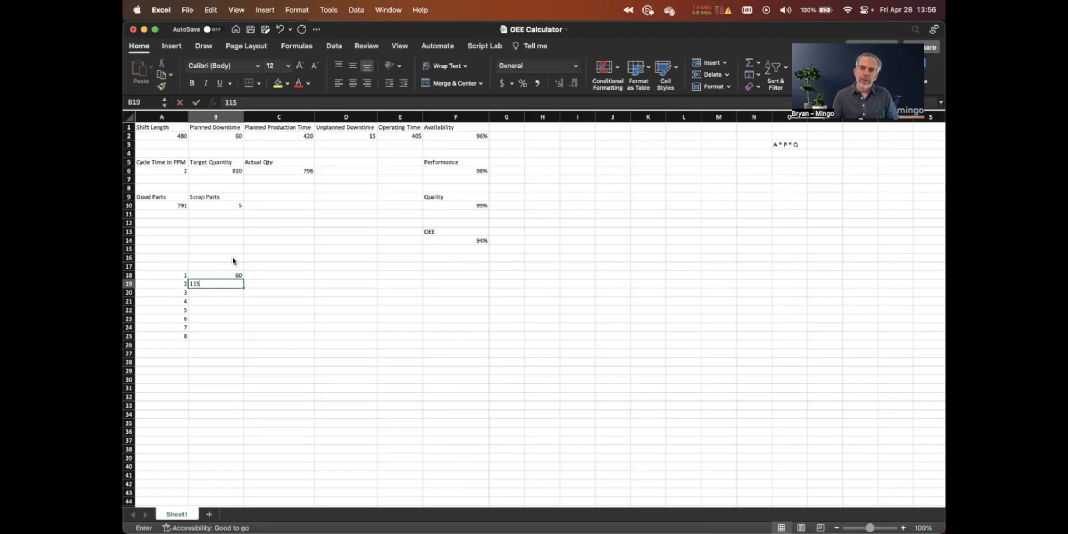
pyautogui.press('Return')
pyautogui.write('30')
pyautogui.press('Return')
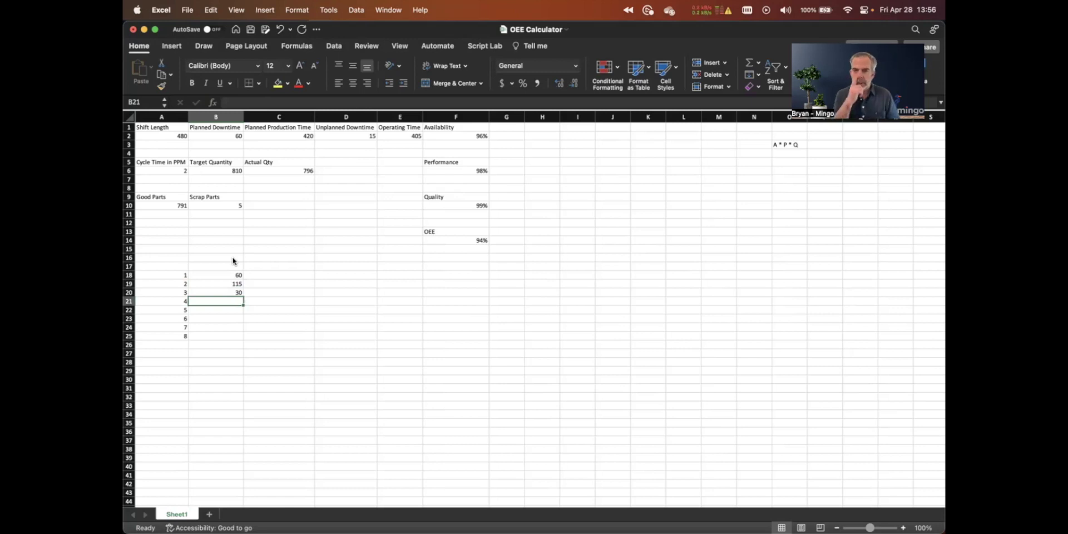
pyautogui.write('90')
pyautogui.press('Return')
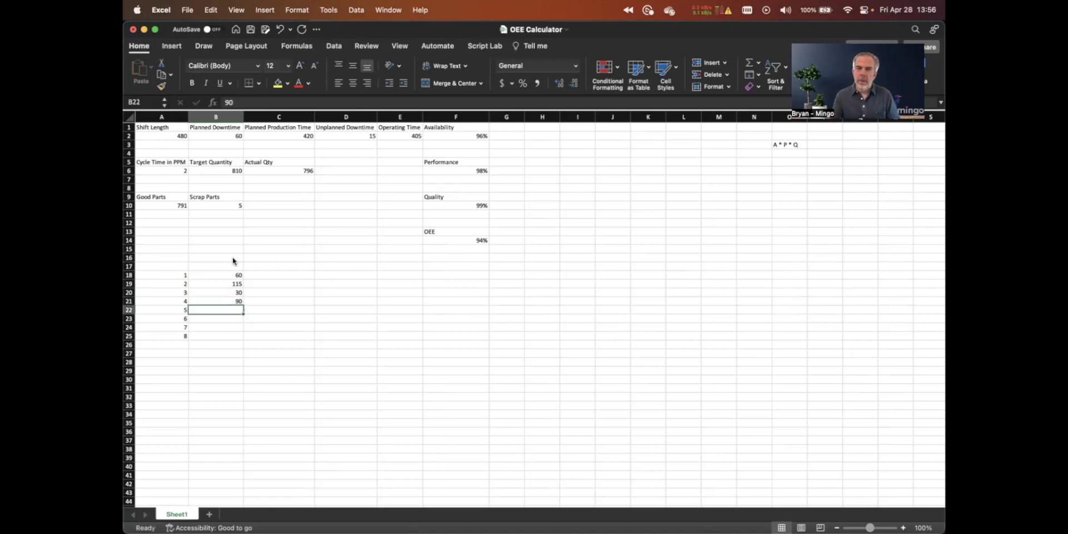
# - Total the job minutes in B26 with a SUM of B18:B25
pyautogui.click(215, 345)
pyautogui.write('=sum(')
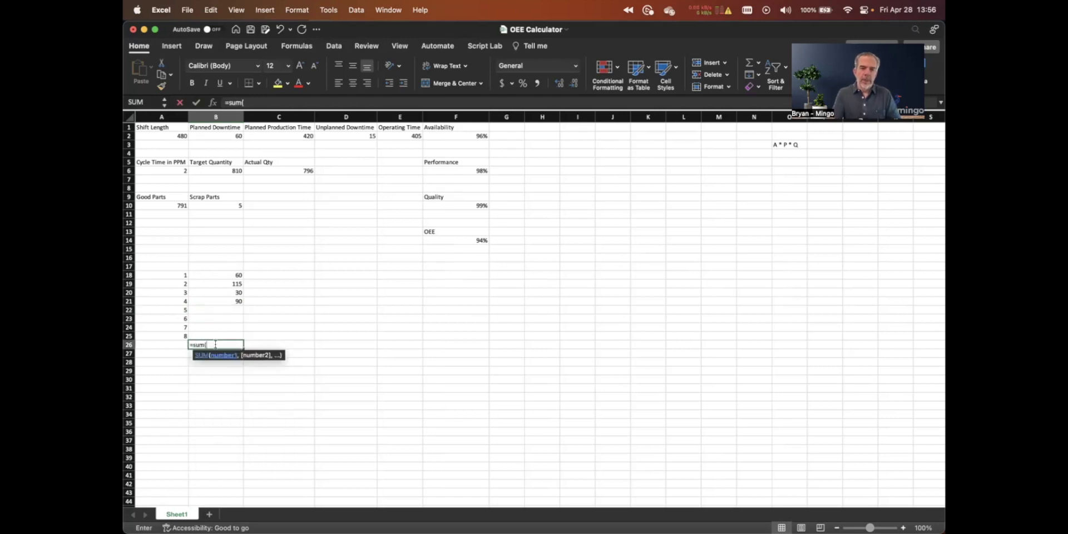
pyautogui.moveTo(240, 274); pyautogui.dragTo(226, 334)
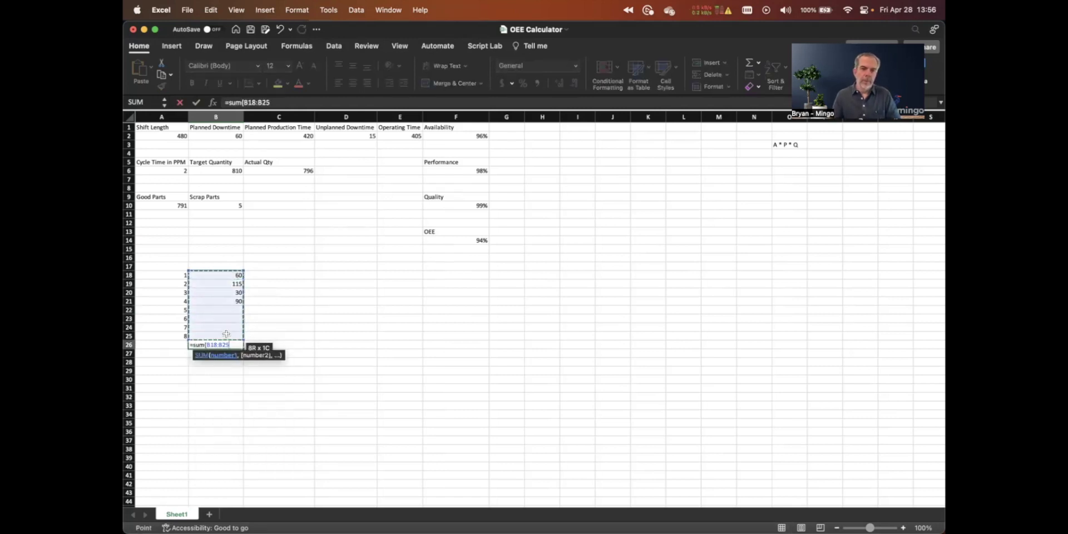
pyautogui.press('Return')
# - Enter 100, 50 and 30 in B22:B24 for jobs 5 to 7, and delete the unused job 8 row
pyautogui.click(235, 309)
pyautogui.write('100')
pyautogui.press('Return')
pyautogui.write('50')
pyautogui.press('Return')
pyautogui.write('30')
pyautogui.click(129, 336)
pyautogui.press('super+minus')
# - Enter the headers Job, Planned Production Time and Planned Downtime in A17:C17 above the job list
pyautogui.click(173, 266)
pyautogui.write('Job')
pyautogui.press('Tab')
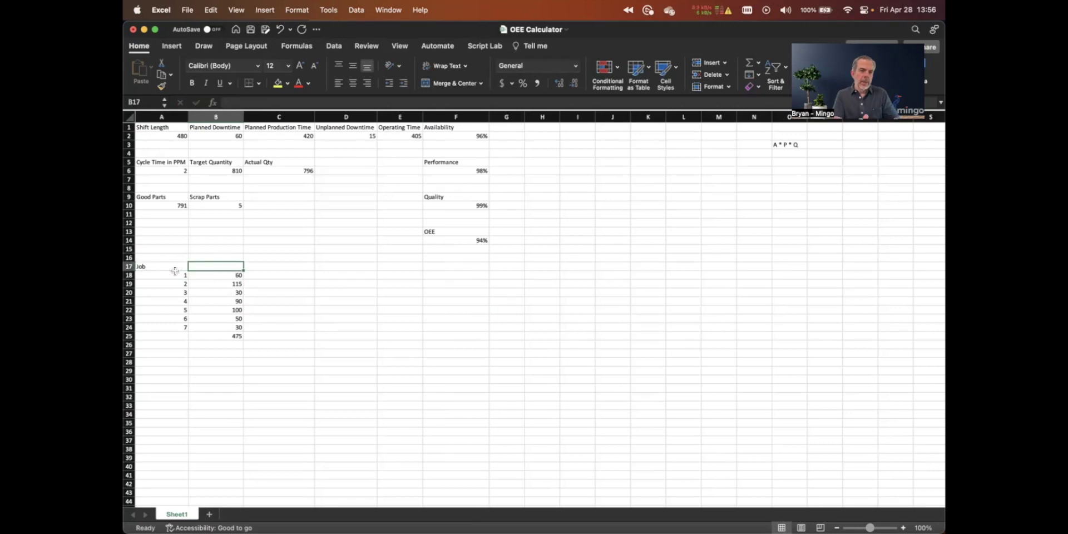
pyautogui.write('Planned Production')
pyautogui.press('Tab')
pyautogui.write('Planned Downtime')
# - Enter the label Shift Length in A15 and the value 480 in B15
pyautogui.click(161, 249)
pyautogui.write('Shift Length')
pyautogui.press('Tab')
pyautogui.write('480')
# - Enter the headers Unplanned Downtime, Operaterating Time and Cycle Time in PPM in D17:F17
pyautogui.click(284, 275)
pyautogui.click(334, 266)
pyautogui.write('Unplanned Downtime')
pyautogui.press('Tab')
pyautogui.write('Operaterating Time')
pyautogui.press('Tab')
pyautogui.write('Cycle Time in PPM')
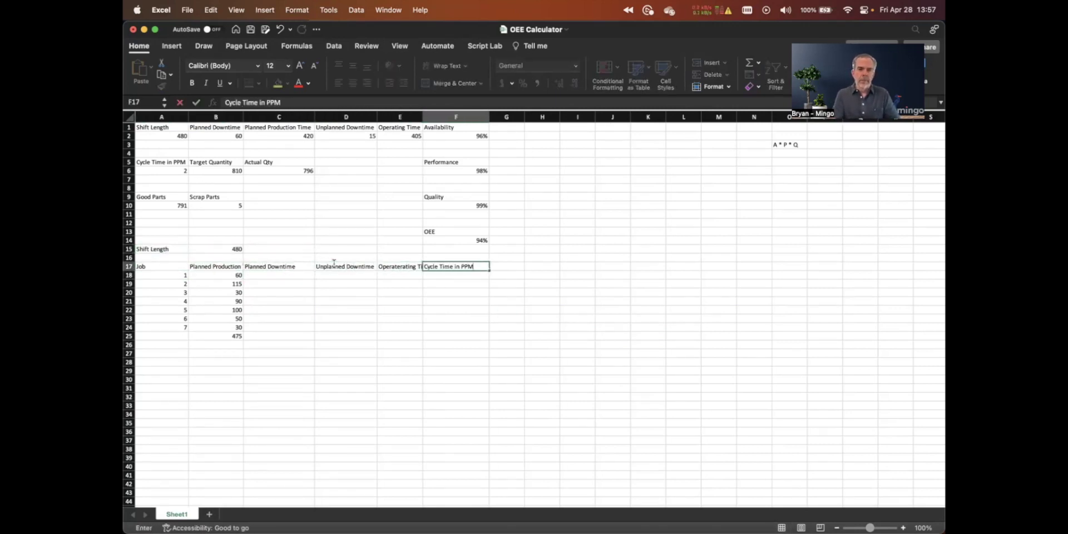
# - Enter the headers Target Quantity, Actual Quantity, Good Parts and Scrap Parts in G17:J17
pyautogui.press('Tab')
pyautogui.write('Target Quantity\tActual Quantity')
pyautogui.press('Tab')
pyautogui.write('Good Parts')
pyautogui.press('Tab')
pyautogui.write('Scrap Parts')
# - Enter the headers A, P, Q and OEE in K17:N17 to complete the job table's header row
pyautogui.press('Tab')
pyautogui.write('A\tP\tQ')
pyautogui.press('Tab')
pyautogui.write('OEE')
pyautogui.press('Return')
# - Autofit all column widths to their contents and select C18, job 1's planned downtime cell
pyautogui.press('super+a')
pyautogui.doubleClick(314, 116)
pyautogui.click(278, 284)
pyautogui.press('Up')
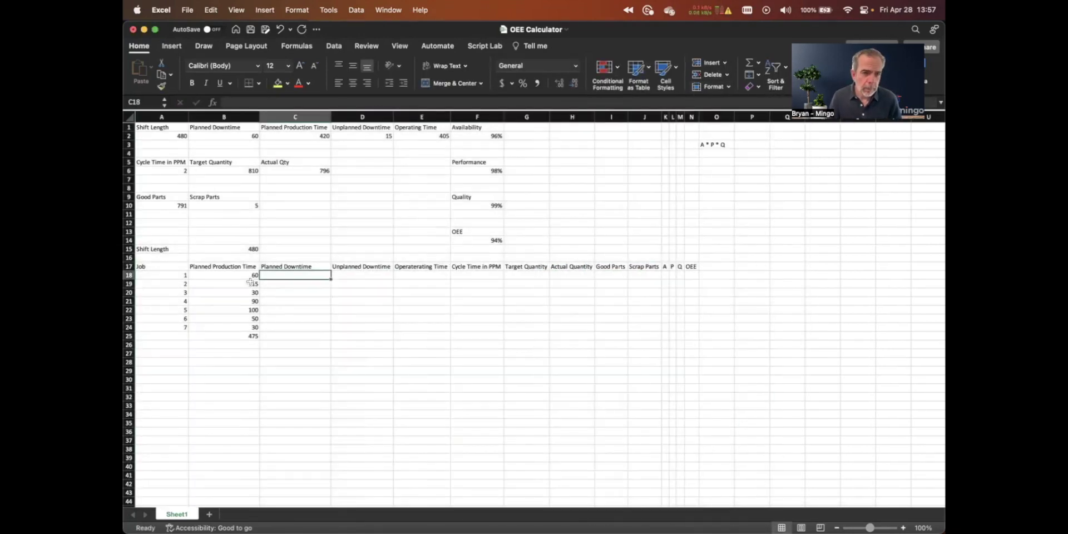
# - Set job 7's planned production time in B24 to 35
pyautogui.click(254, 327)
pyautogui.write('35')
pyautogui.press('Return')
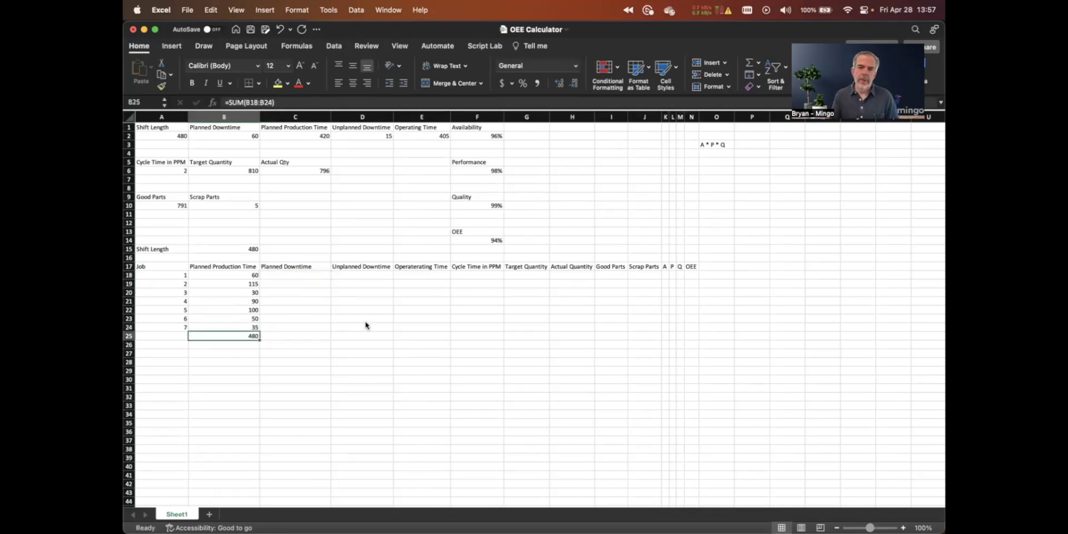
# - Enter planned downtimes of 3, 15, 4, 25, 3 and 9 for jobs 1 to 6 in C18:C23
pyautogui.click(295, 277)
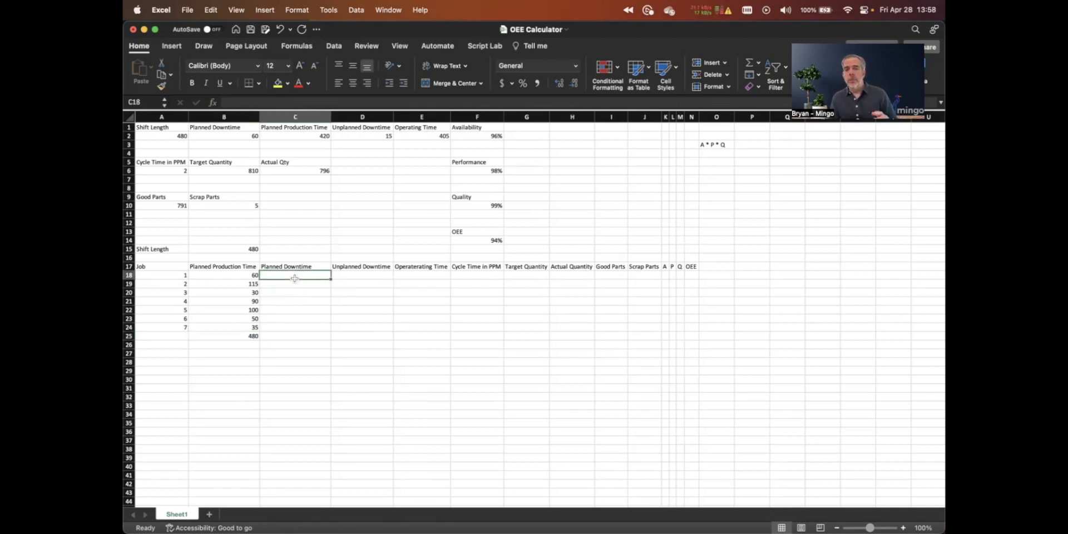
pyautogui.write('3')
pyautogui.press('Return')
pyautogui.write('15')
pyautogui.press('Return')
pyautogui.write('4')
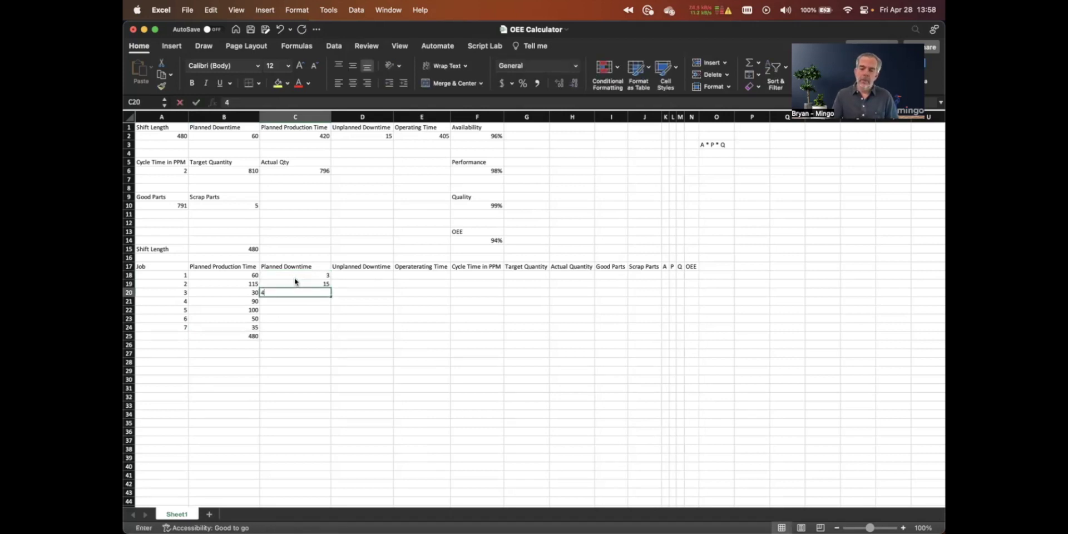
pyautogui.press('Return')
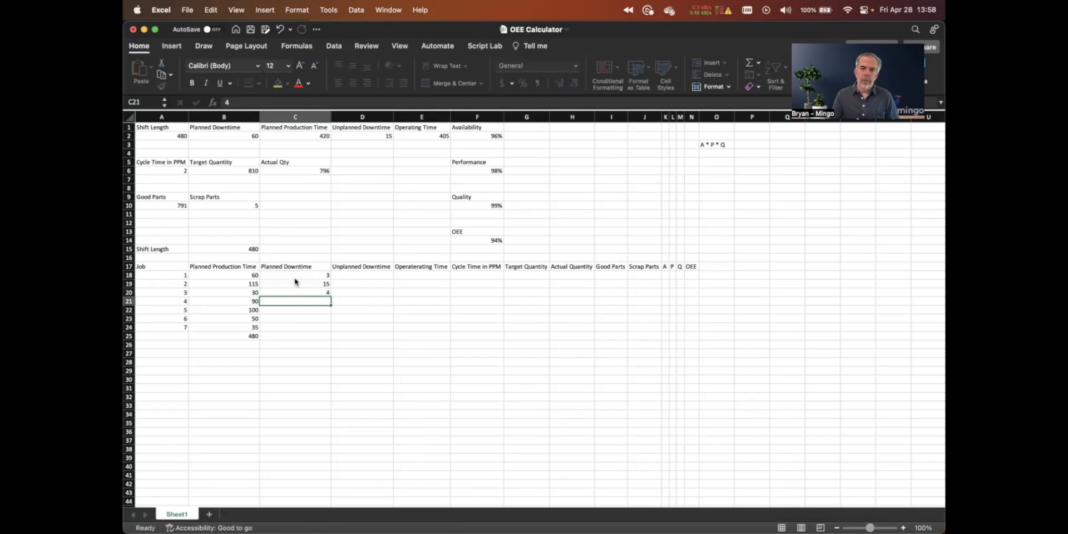
pyautogui.write('25')
pyautogui.press('Return')
pyautogui.write('3')
pyautogui.press('Return')
pyautogui.write('9')
pyautogui.press('Return')
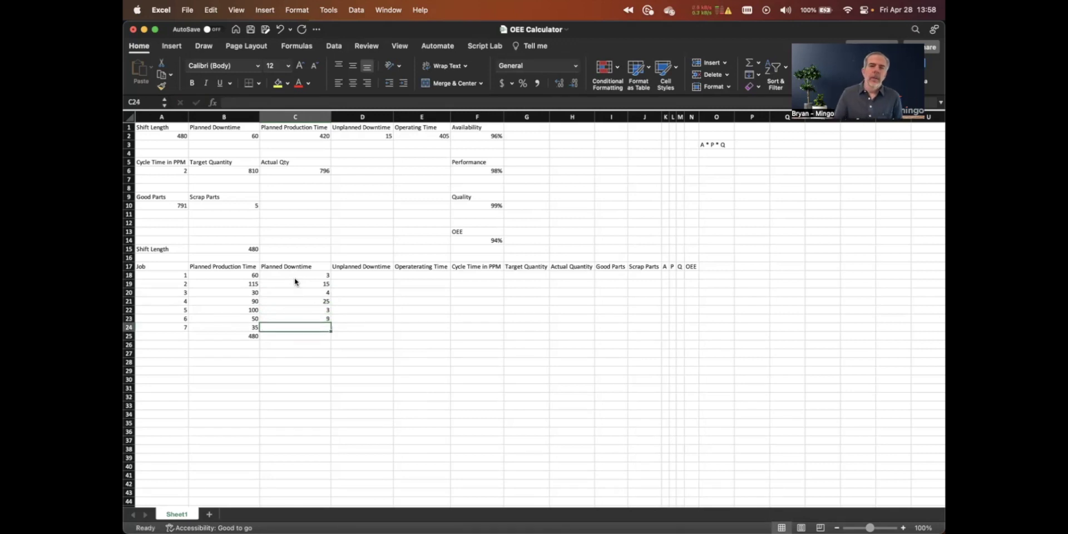
# - Set the planned downtime of job 1 in C18 and job 3 in C20 to 0
pyautogui.click(294, 277)
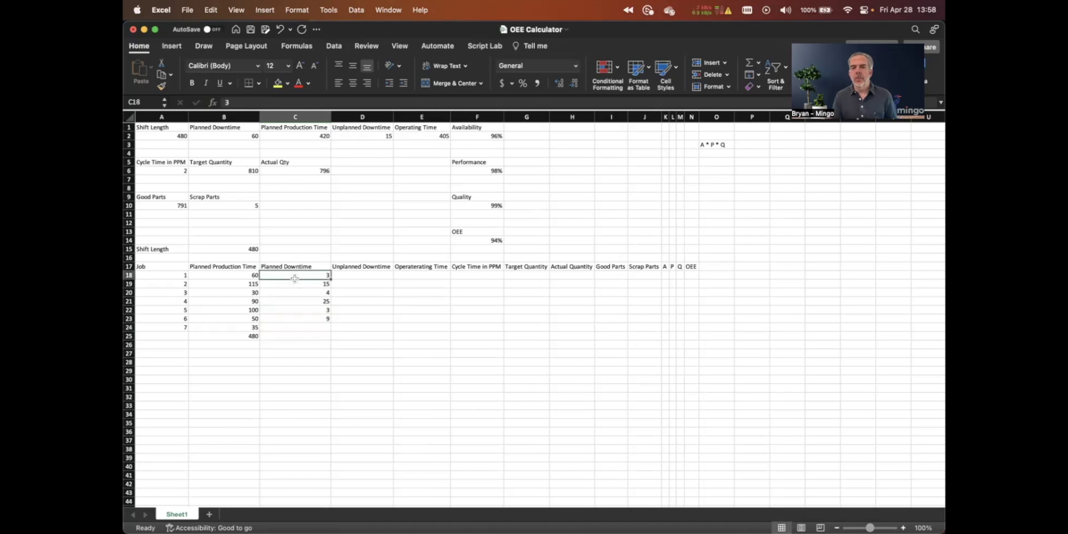
pyautogui.write('0')
pyautogui.press('Return')
pyautogui.click(306, 292)
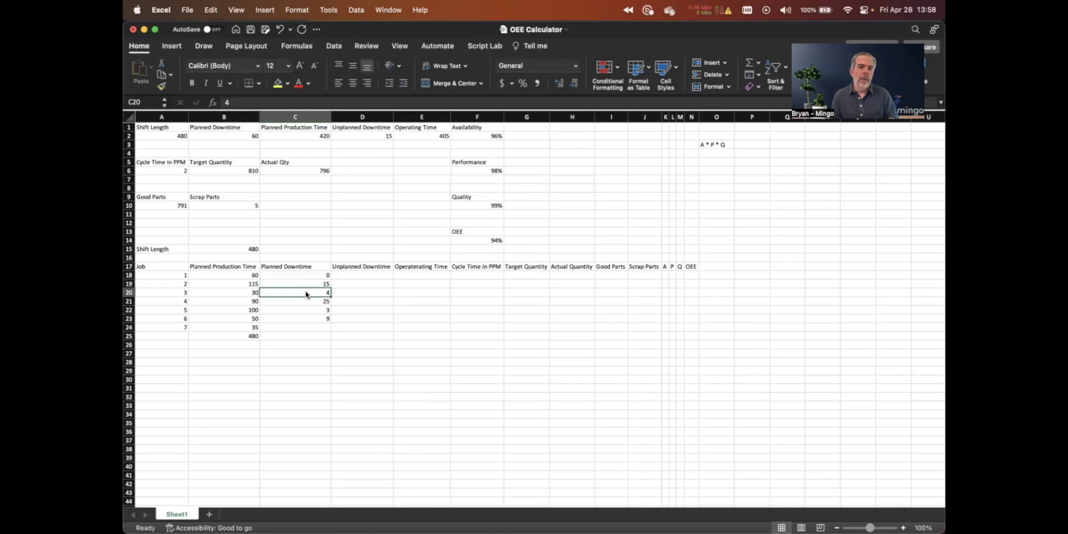
pyautogui.write('0')
pyautogui.press('Return')
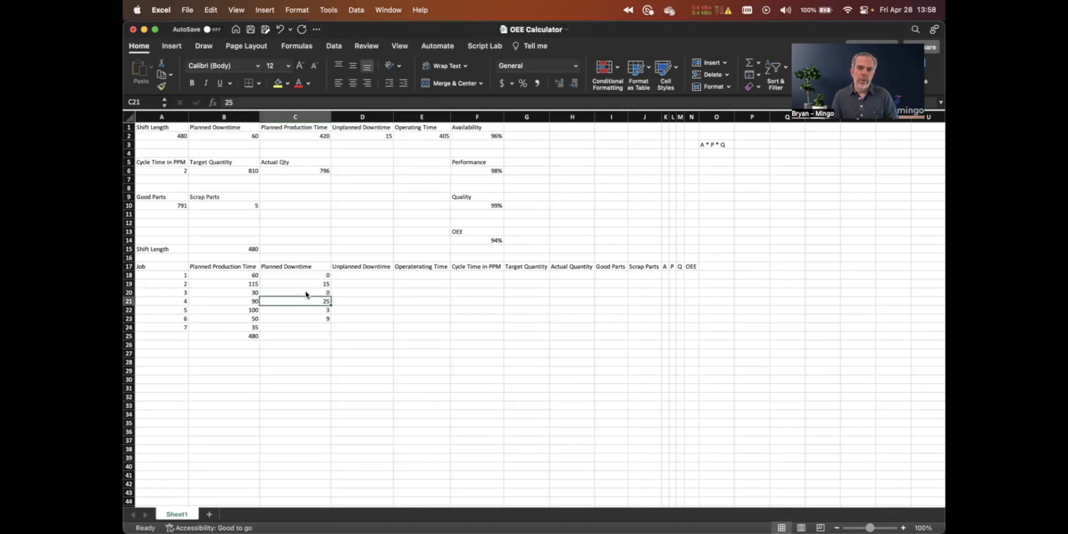
# - Set the planned downtimes of jobs 4 to 7 in C21:C24 to 15, 30, 0 and 0
pyautogui.write('15')
pyautogui.press('Return')
pyautogui.write('30')
pyautogui.press('Return')
pyautogui.write('0')
pyautogui.press('Return')
pyautogui.write('0')
pyautogui.press('Return')
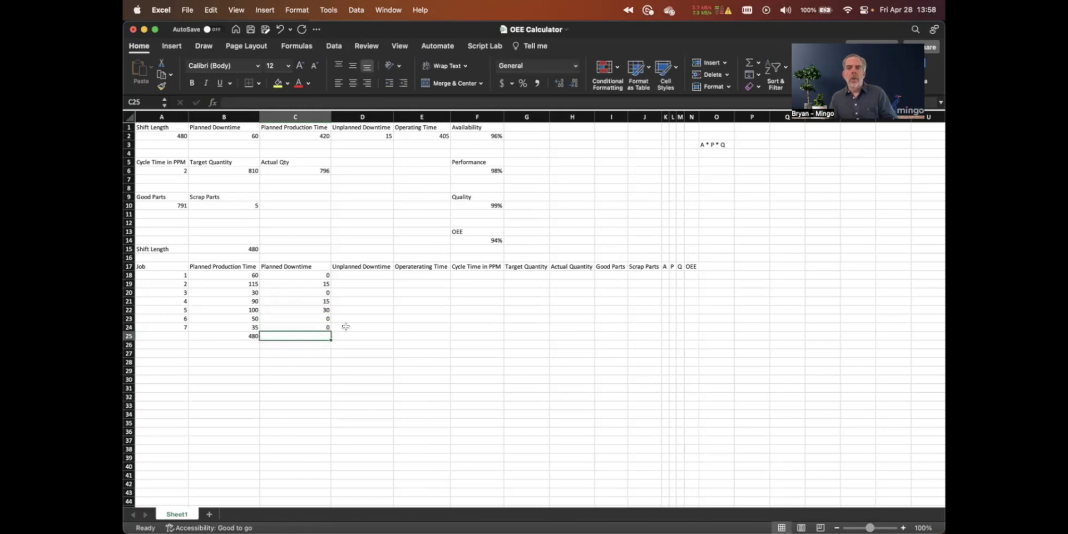
pyautogui.write('=')
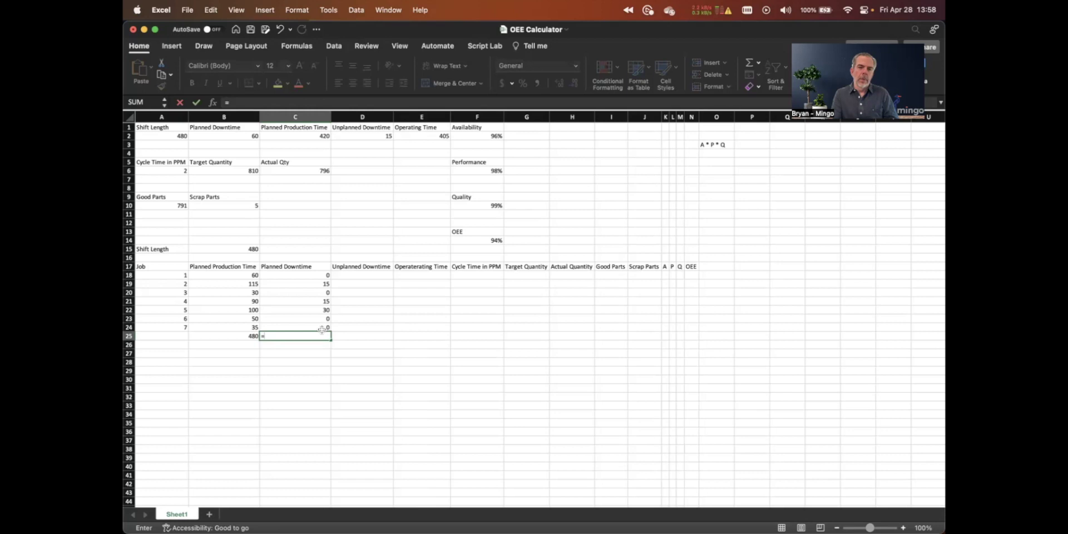
pyautogui.write('sum')
pyautogui.press('Tab')
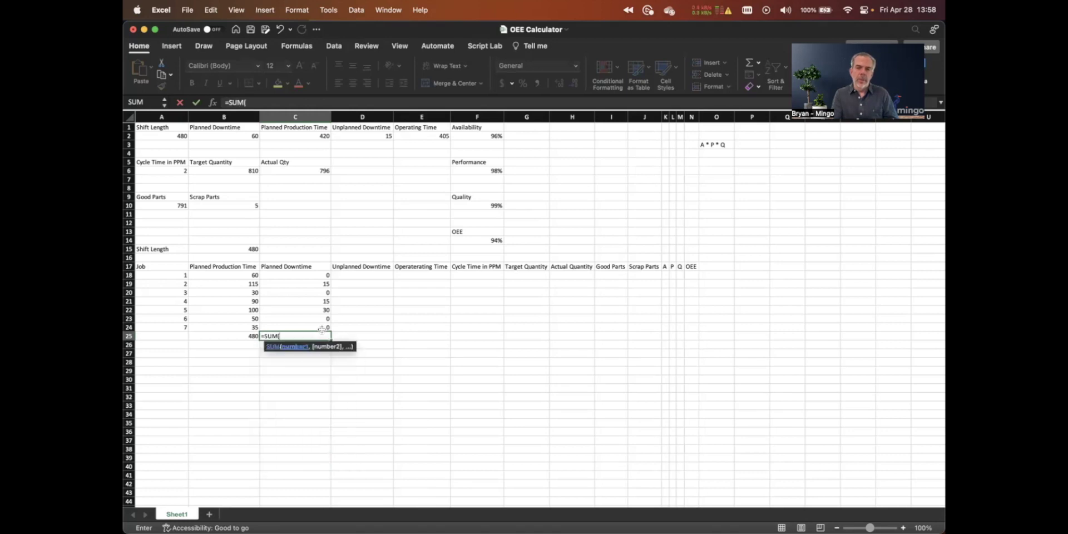
pyautogui.press('Escape')
# - Fill the SUM total in B25 across to C25 to total the planned downtime
pyautogui.click(247, 335)
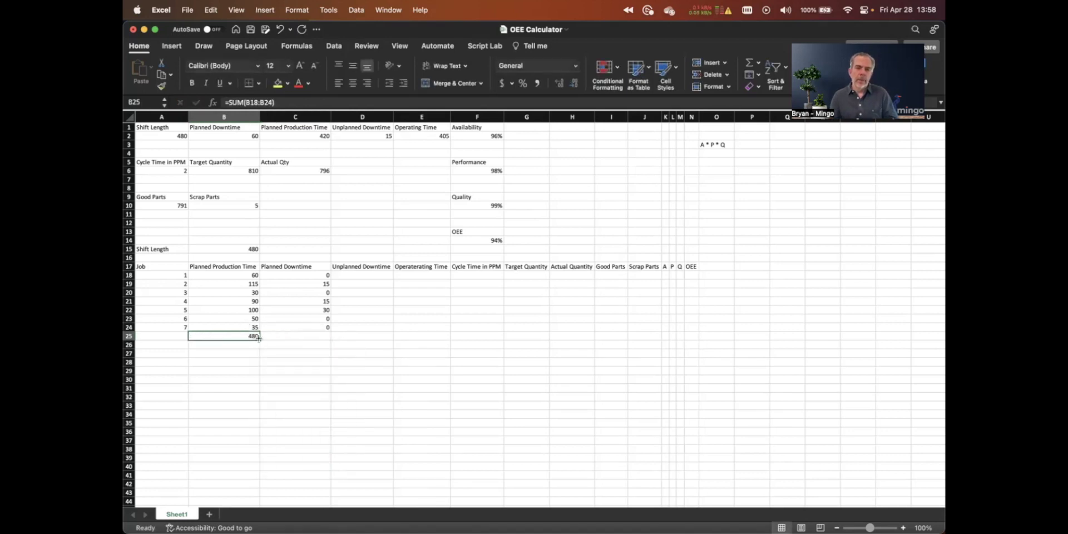
pyautogui.moveTo(259, 339); pyautogui.dragTo(326, 338)
pyautogui.click(300, 336)
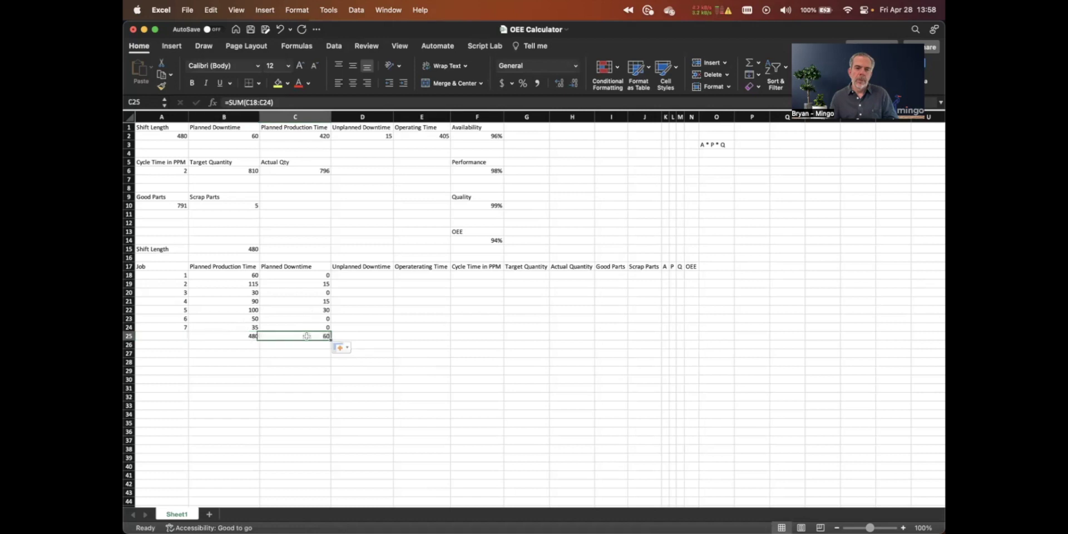
# - Enter 0 as unplanned downtime for all seven jobs in D18:D24 and fill the C25 total across to D25:E25
pyautogui.click(361, 276)
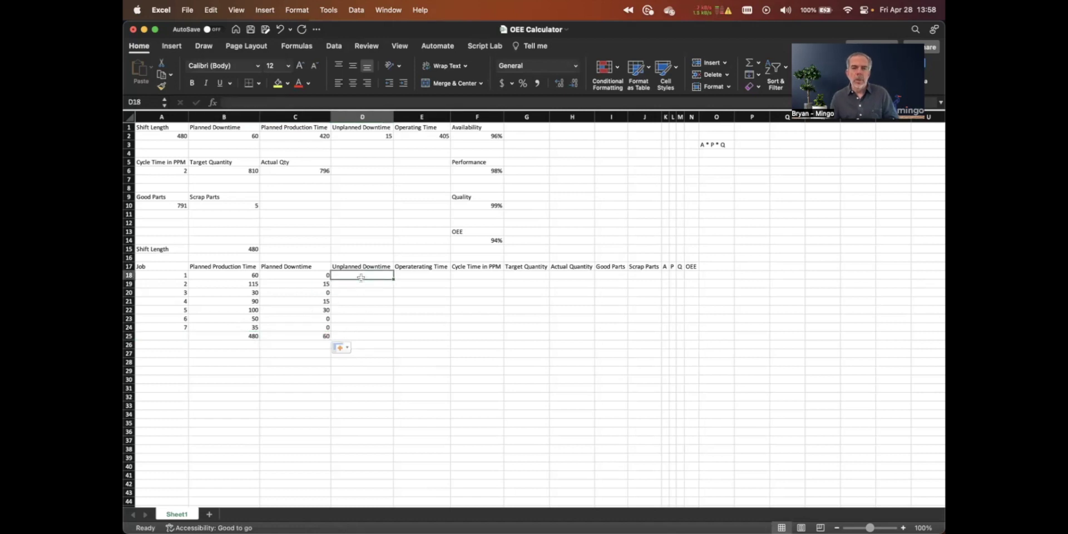
pyautogui.write('0 0 0 0 0 0')
pyautogui.press('Return')
pyautogui.write('00')
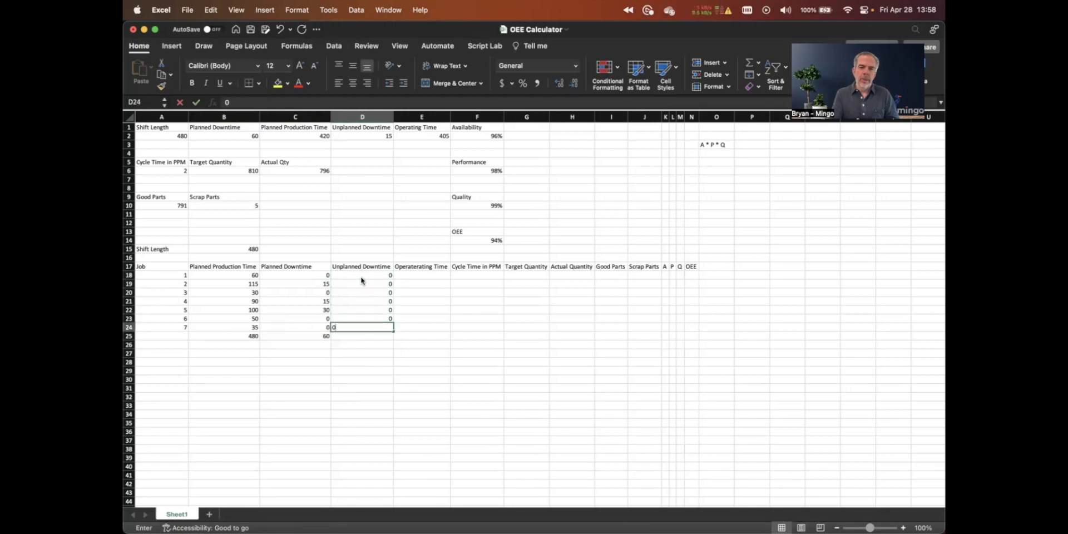
pyautogui.press('Return')
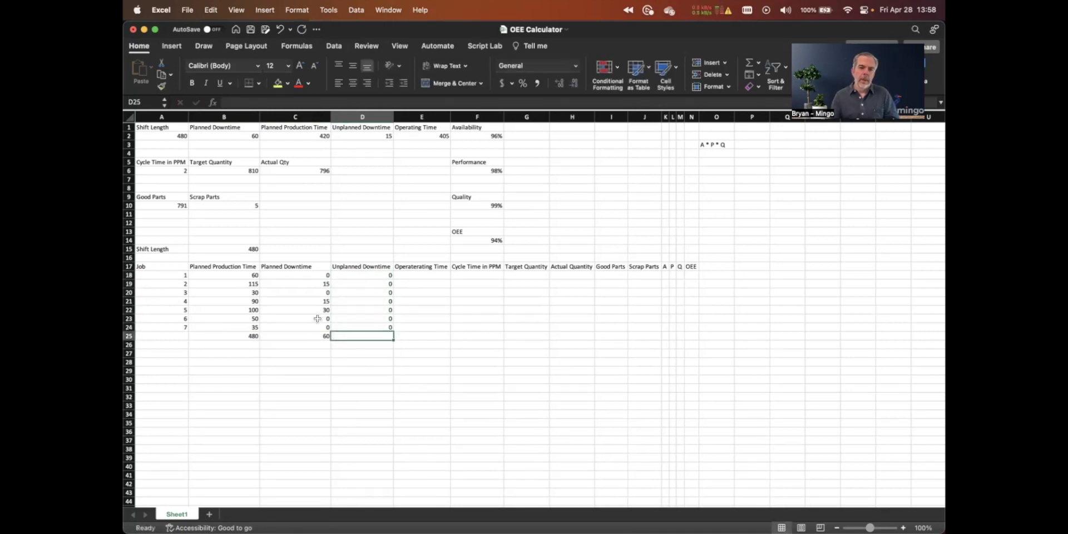
pyautogui.click(311, 335)
pyautogui.moveTo(331, 340); pyautogui.dragTo(443, 340)
# - Enter cycle times in PPM of 2, 6, 1 and 0.5 for jobs 1 to 4 in F18:F21
pyautogui.click(489, 276)
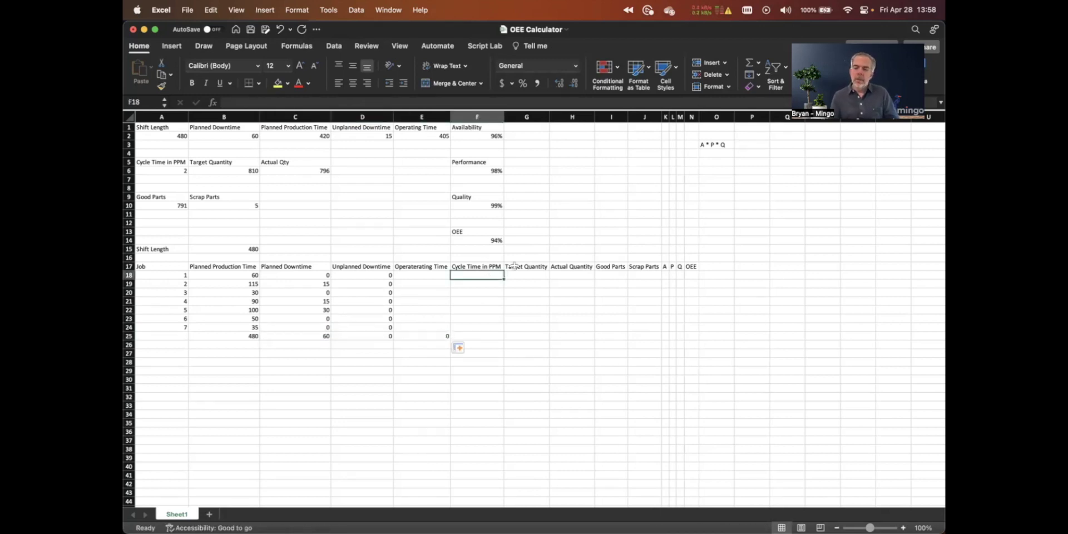
pyautogui.write('2')
pyautogui.press('Return')
pyautogui.write('6')
pyautogui.press('Return')
pyautogui.write('1')
pyautogui.press('Return')
pyautogui.write('.5')
pyautogui.press('Return')
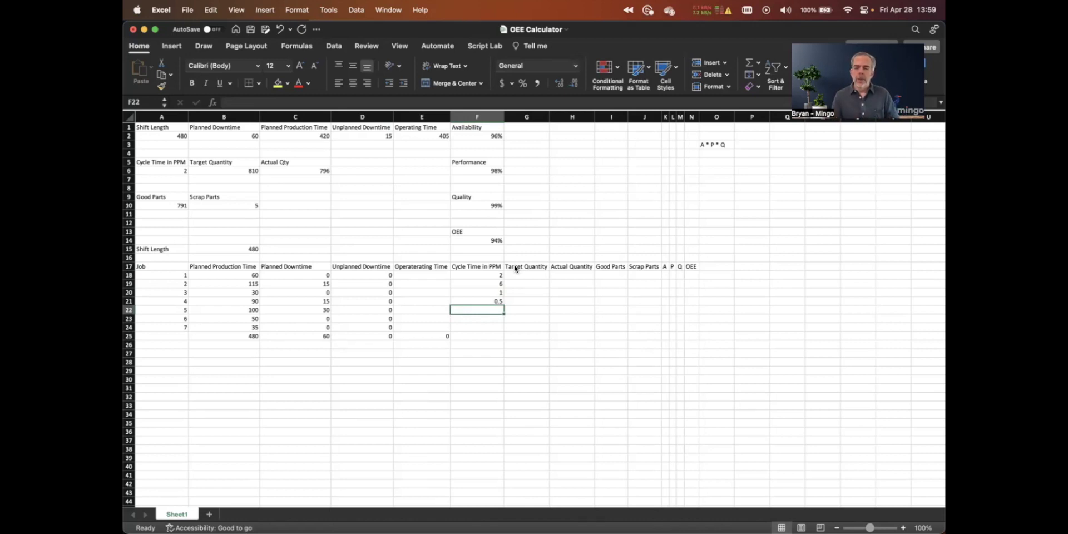
# - Enter cycle times in PPM of 3, 1 and 2 for jobs 5 to 7 in F22:F24
pyautogui.write('3')
pyautogui.press('Return')
pyautogui.write('1')
pyautogui.press('Return')
pyautogui.write('2')
pyautogui.press('Return')
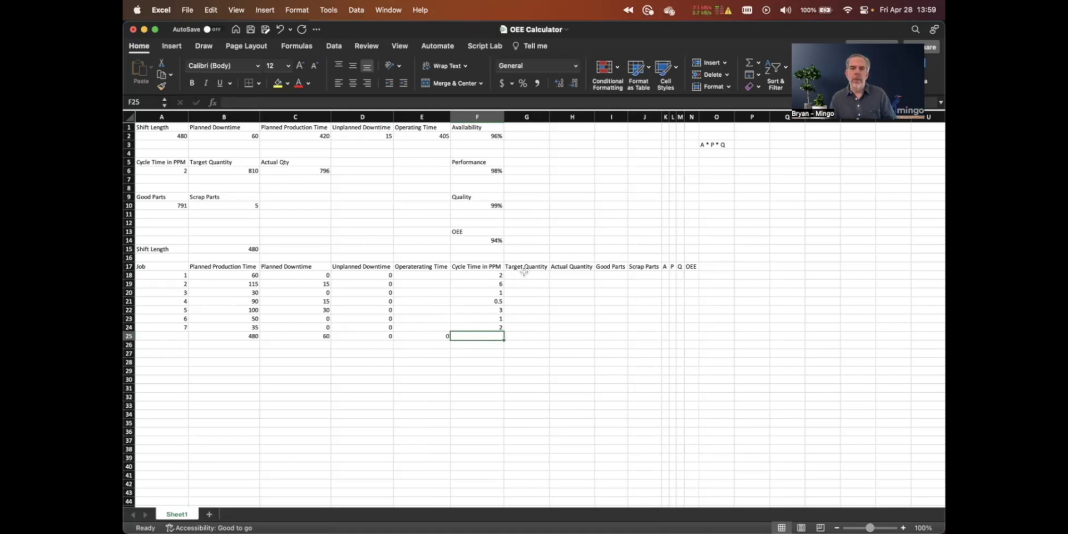
# - Review job 1's planned production time, planned and unplanned downtime, and the operating time formula in row 18
pyautogui.click(244, 266)
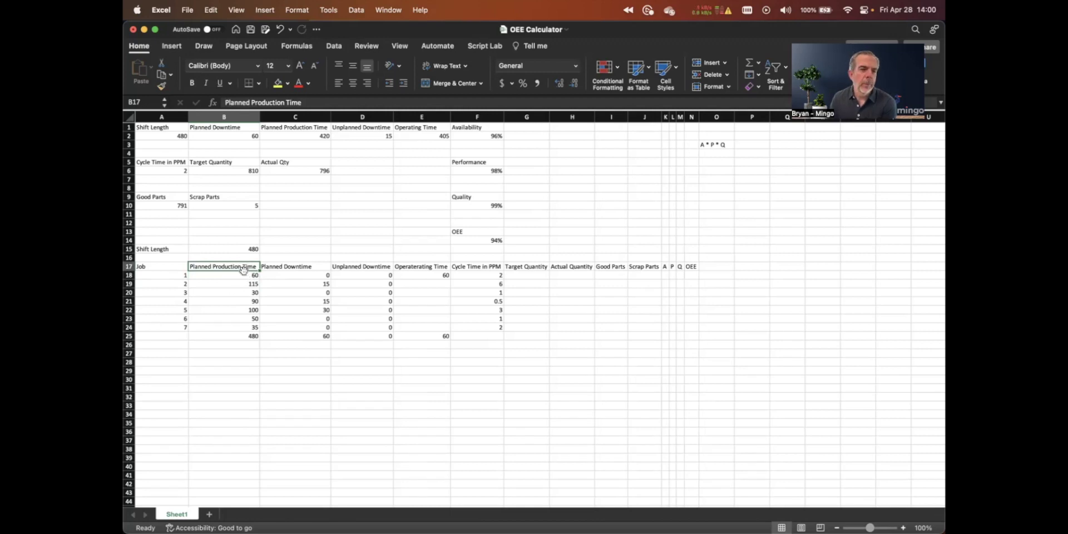
pyautogui.click(242, 275)
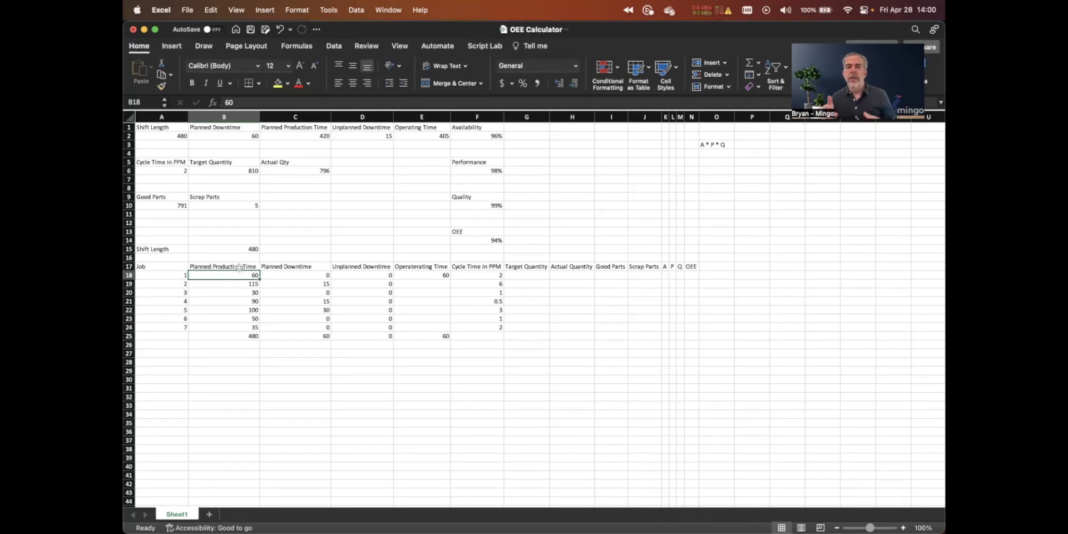
pyautogui.click(285, 271)
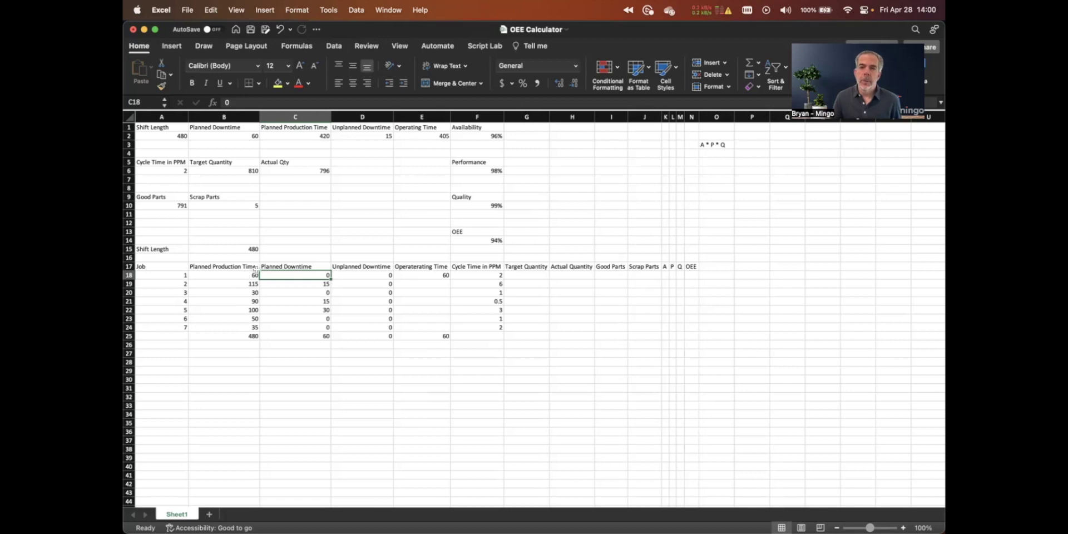
pyautogui.click(357, 272)
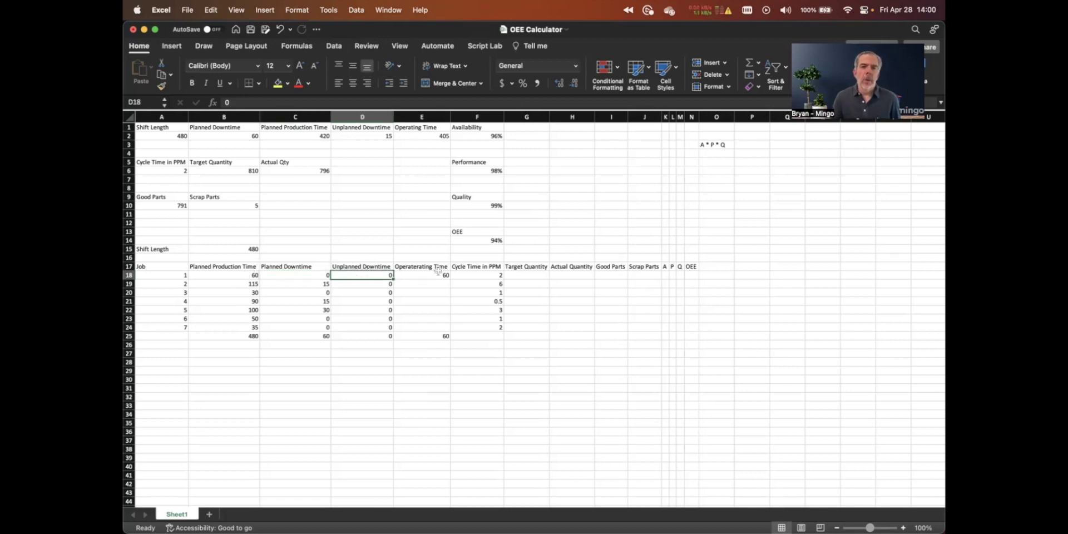
pyautogui.click(438, 272)
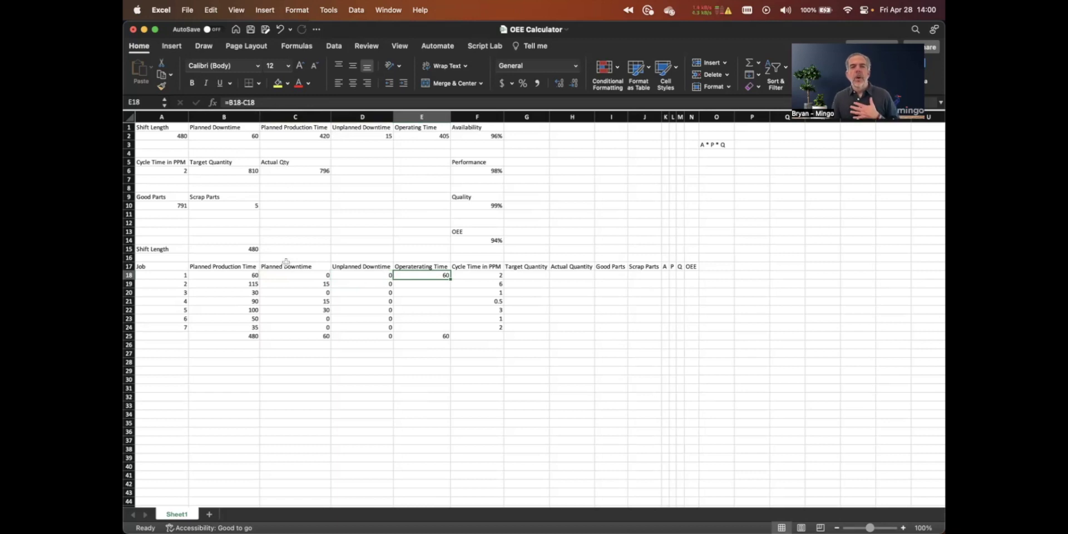
pyautogui.click(238, 277)
# - Extend job 1's operating time formula in E18 to =B18-C18-D18 so it also subtracts unplanned downtime
pyautogui.click(406, 278)
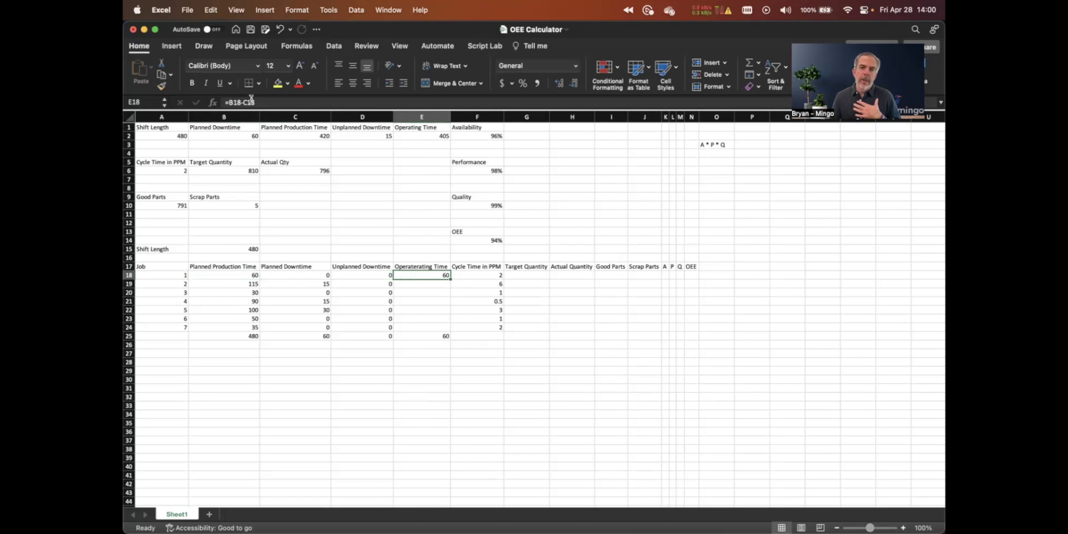
pyautogui.tripleClick(270, 102)
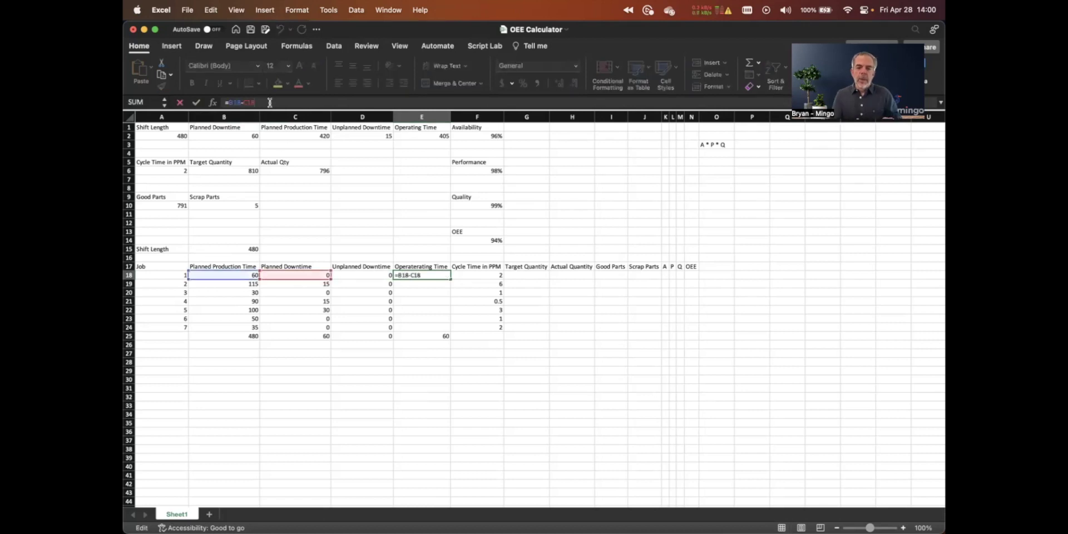
pyautogui.write('-')
pyautogui.click(352, 277)
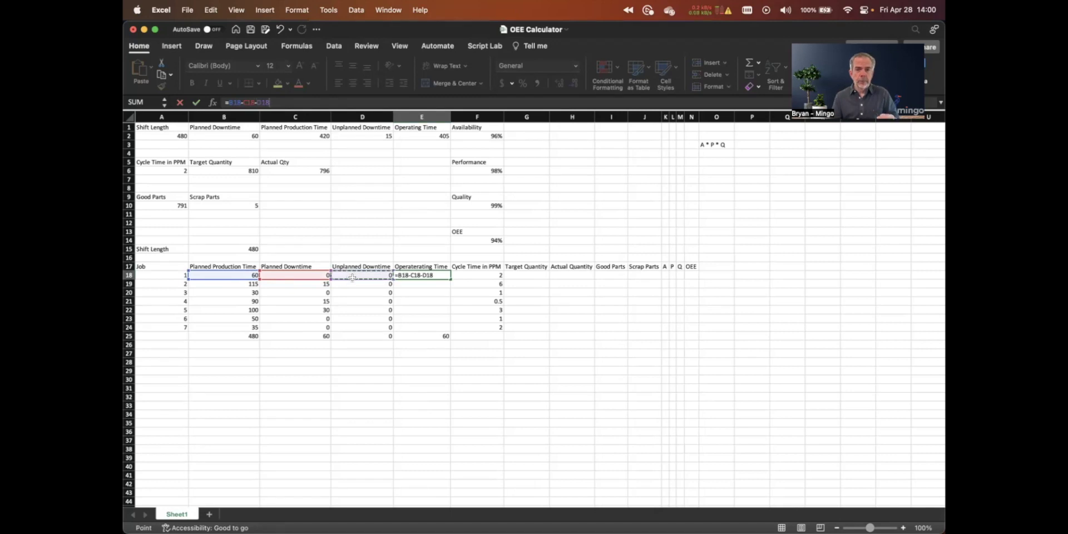
pyautogui.press('Return')
pyautogui.click(410, 275)
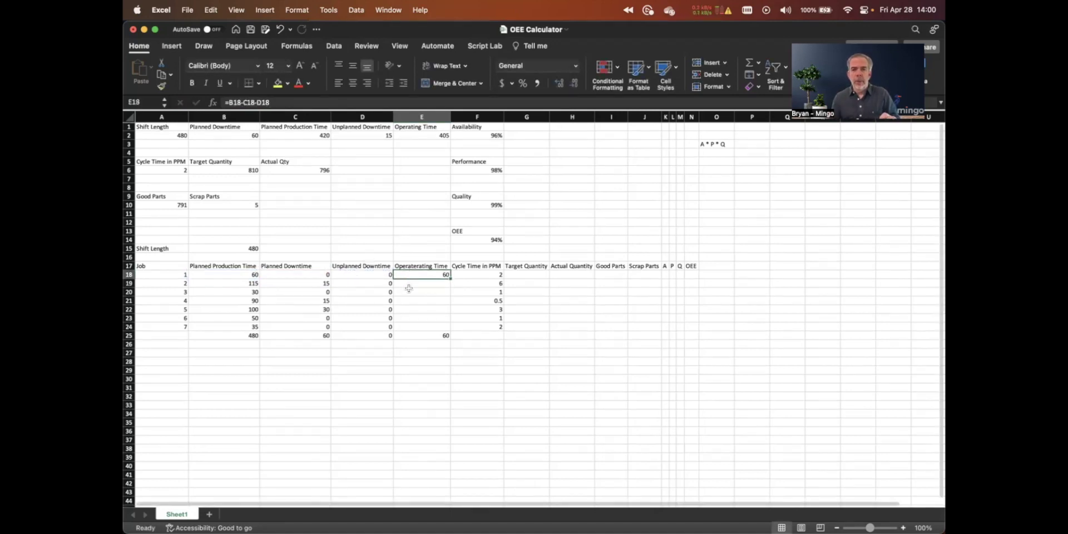
# - Calculate job 1's target quantity in G18 as operating time times cycle time with =E18*F18
pyautogui.click(486, 273)
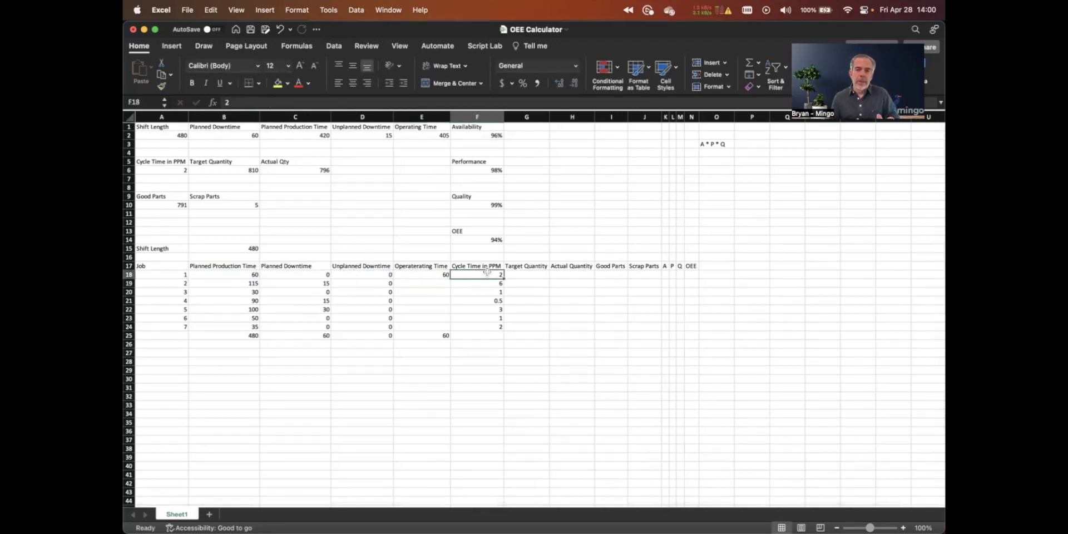
pyautogui.click(533, 274)
pyautogui.write('=')
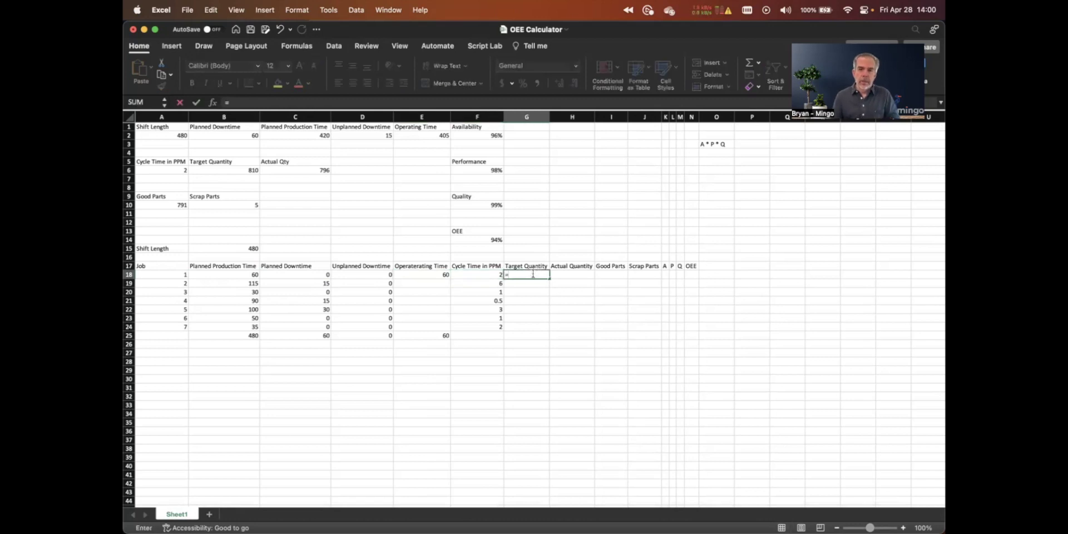
pyautogui.click(430, 275)
pyautogui.write('*')
pyautogui.click(477, 275)
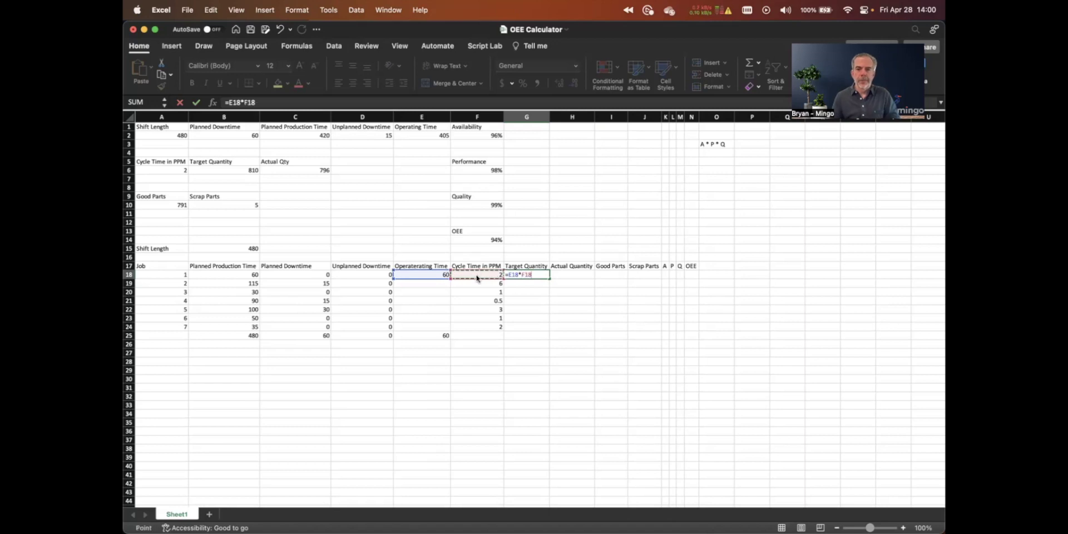
pyautogui.press('Return')
# - Calculate job 1's good parts in I18 as actual quantity minus scrap parts with =H18-J18
pyautogui.click(556, 277)
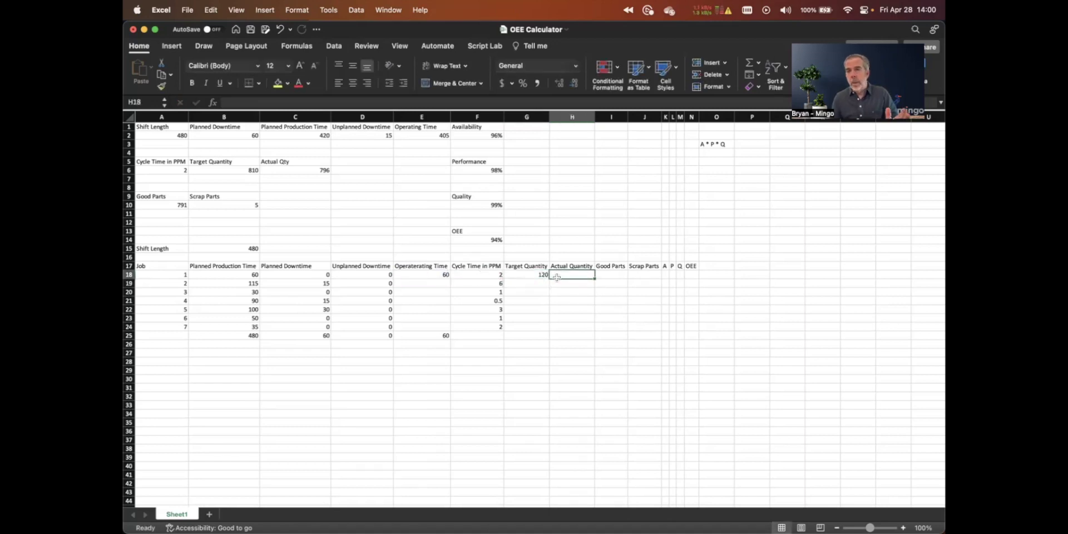
pyautogui.click(607, 275)
pyautogui.write('=')
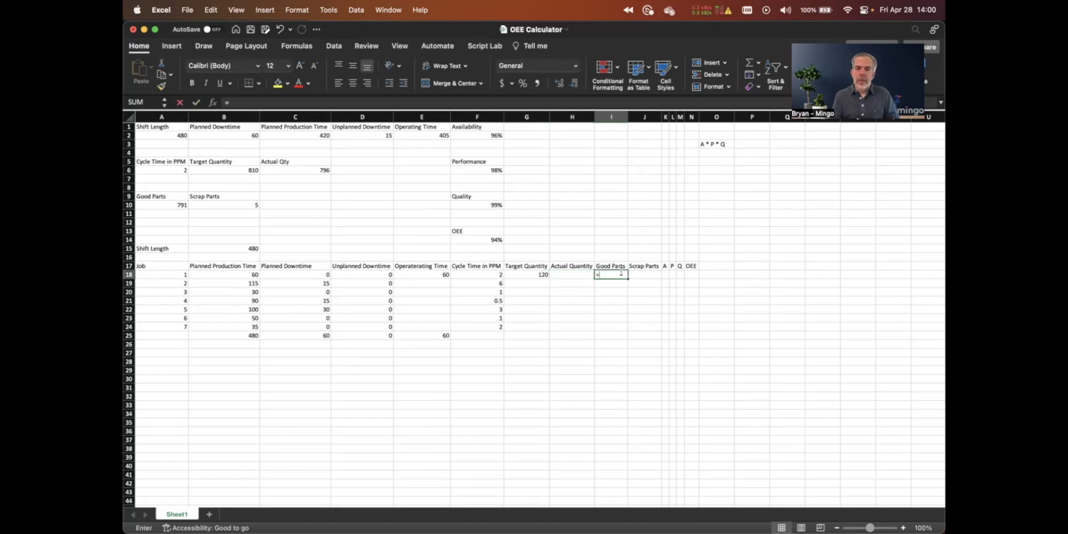
pyautogui.press('Left')
pyautogui.write('-')
pyautogui.press('Right')
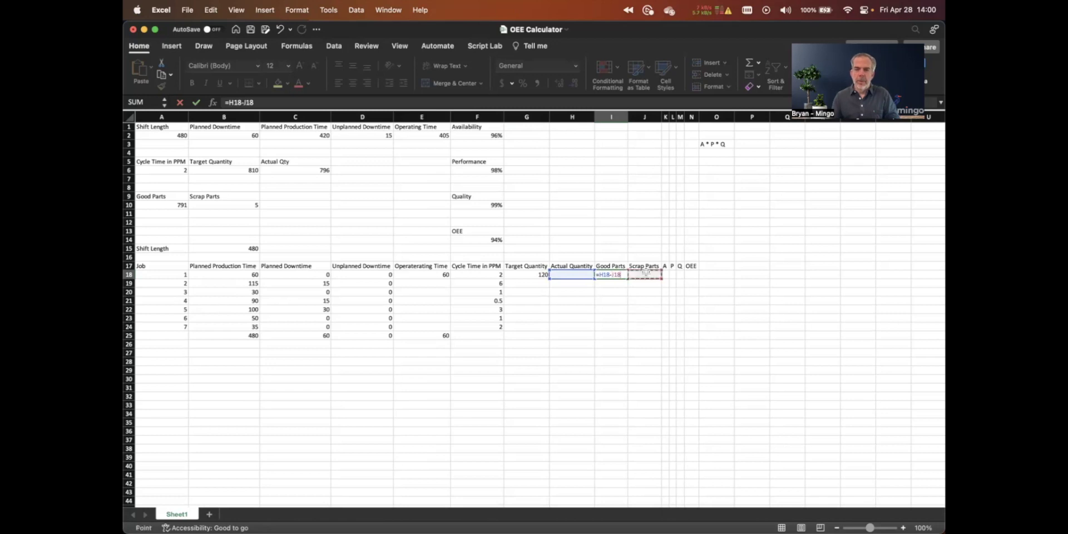
pyautogui.press('Return')
# - Enter 0 as job 1's actual quantity in H18 and fill it down to H24 for all jobs
pyautogui.click(583, 276)
pyautogui.write('0')
pyautogui.press('Return')
pyautogui.click(585, 273)
pyautogui.moveTo(594, 281); pyautogui.dragTo(582, 333)
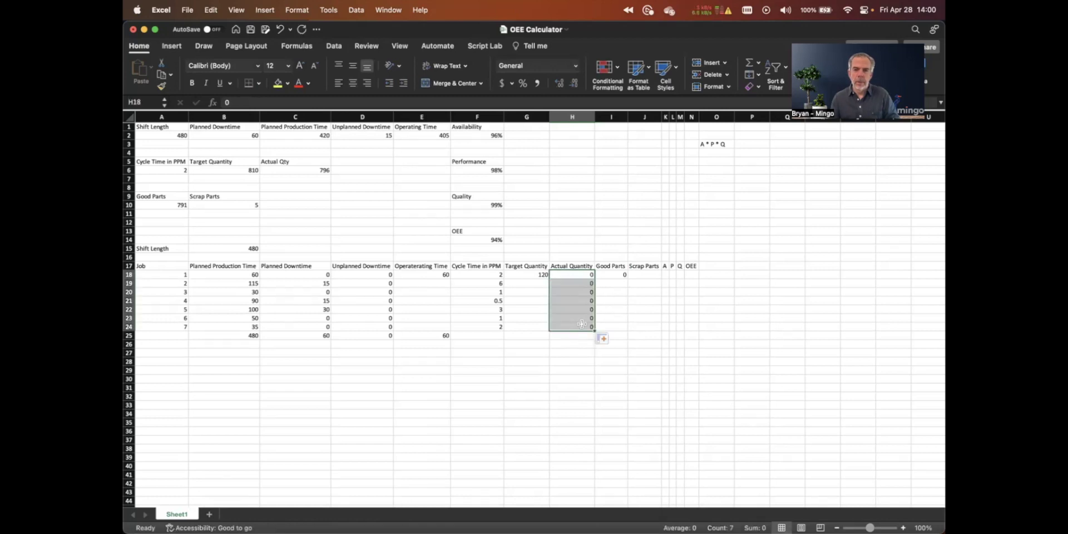
# - Fill the good parts formula from I18 down to I24, and enter 0 scrap parts in J18 through J24
pyautogui.click(618, 276)
pyautogui.doubleClick(627, 277)
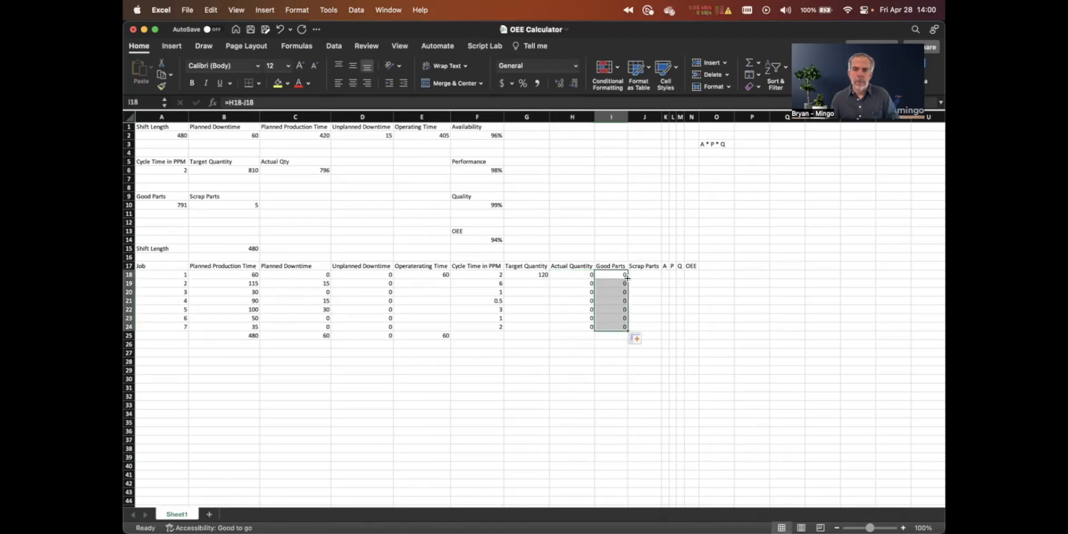
pyautogui.click(637, 274)
pyautogui.write('0')
pyautogui.press('Return')
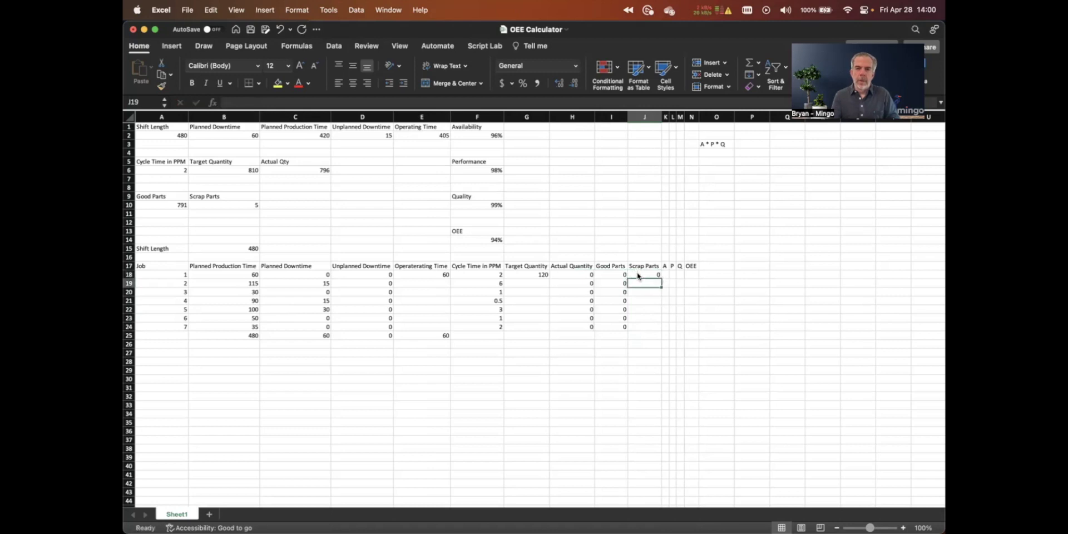
pyautogui.click(637, 274)
pyautogui.doubleClick(661, 278)
pyautogui.click(636, 296)
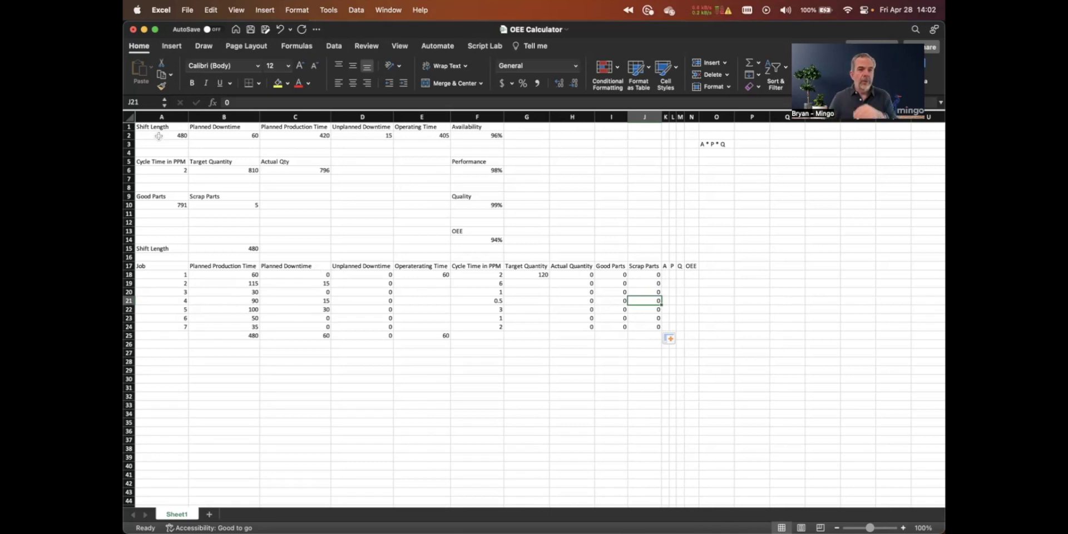
# - Set job 1's planned production time in B18 to 480 and its planned downtime in C18 to 60
pyautogui.click(221, 275)
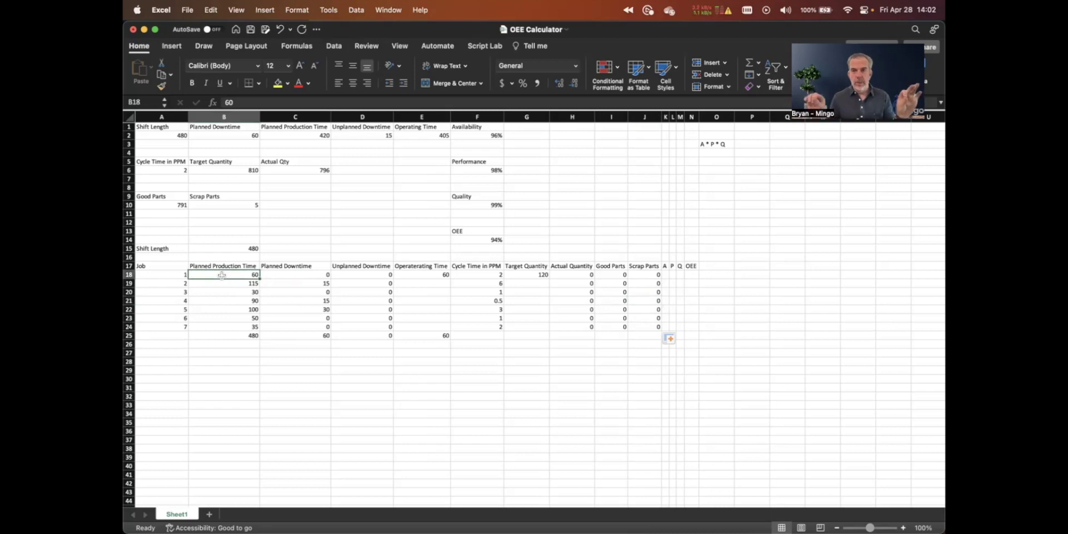
pyautogui.write('480')
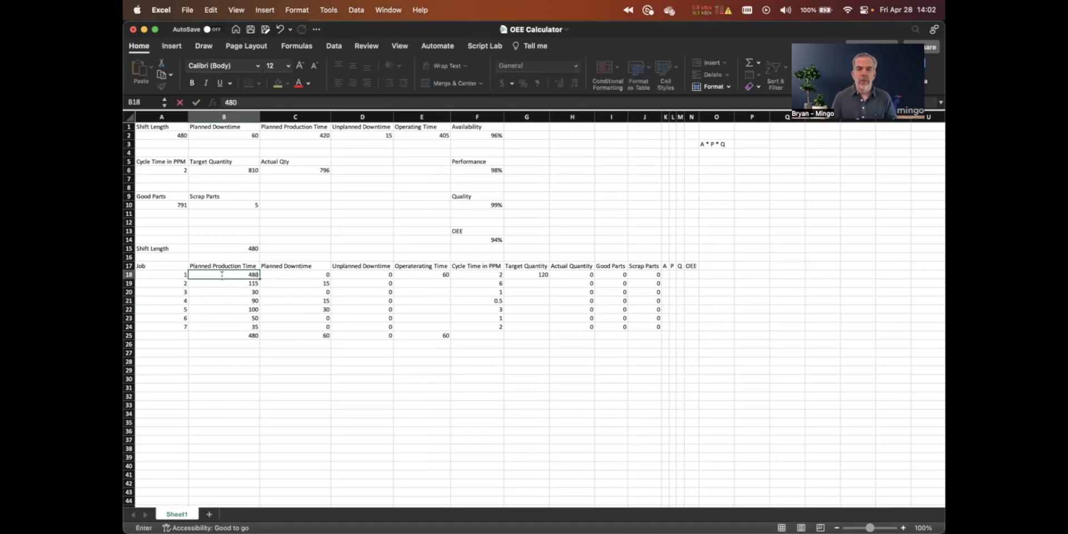
pyautogui.click(284, 274)
pyautogui.write('60')
pyautogui.press('Return')
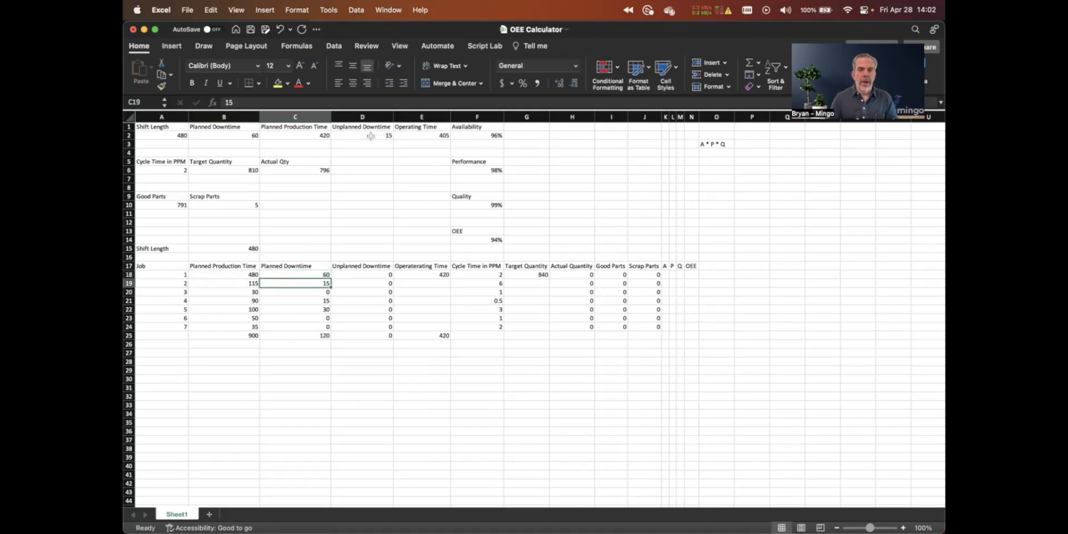
# - Set job 1's unplanned downtime in D18 to 15
pyautogui.click(359, 274)
pyautogui.write('15')
pyautogui.press('Return')
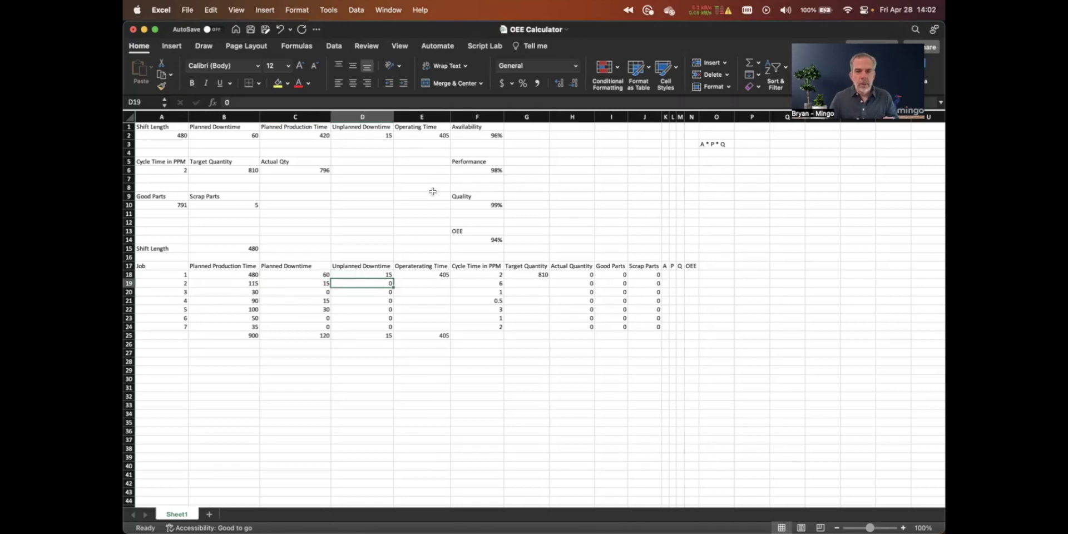
# - Replace the misspelled column heading in E17 with a copy of the "Operating Time" heading from E1
pyautogui.click(421, 126)
pyautogui.press('super+c')
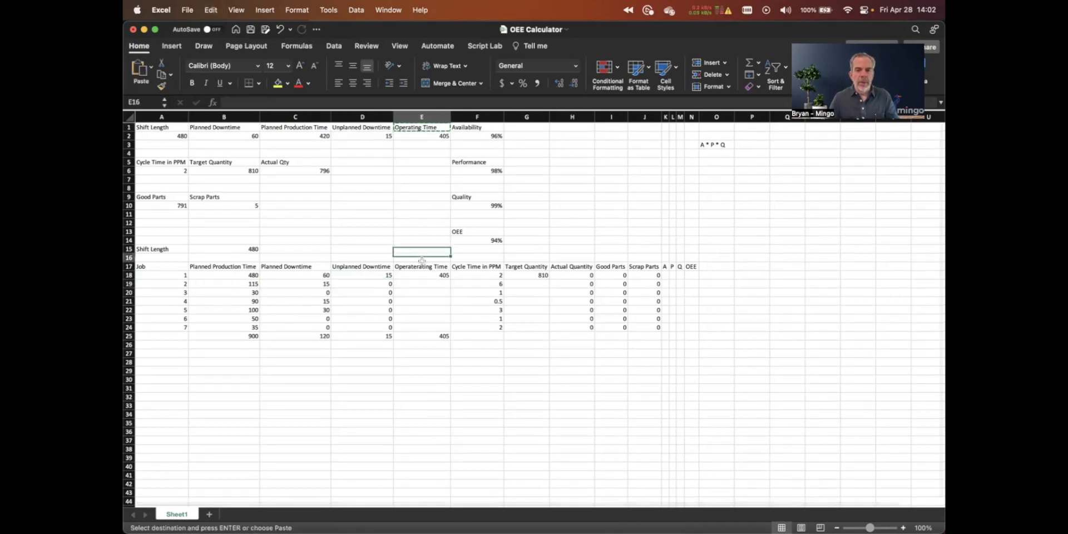
pyautogui.click(422, 267)
pyautogui.press('super+v')
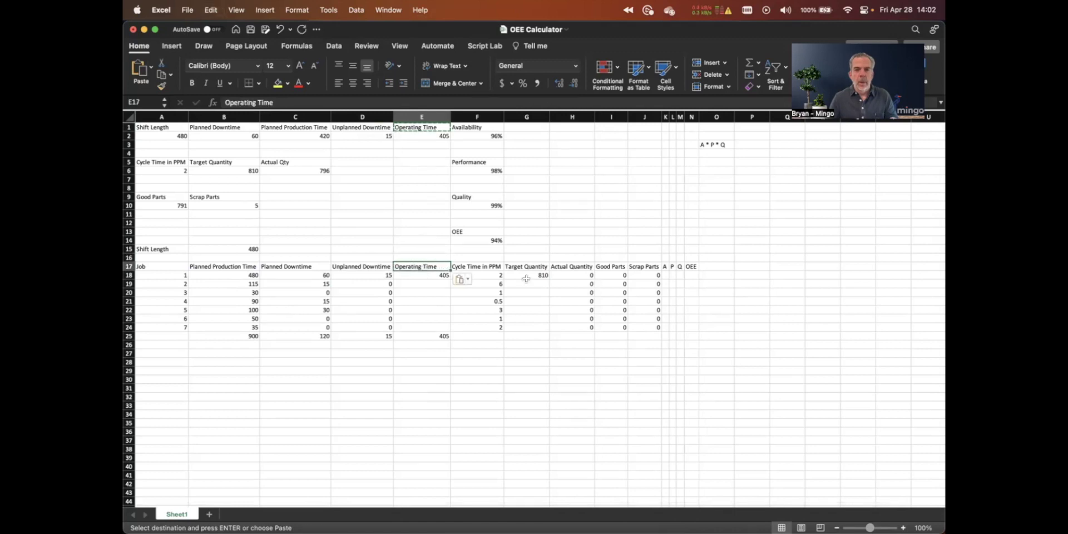
# - Set job 1's actual quantity in H18 to 796 and its scrap parts in J18 to 5
pyautogui.click(526, 277)
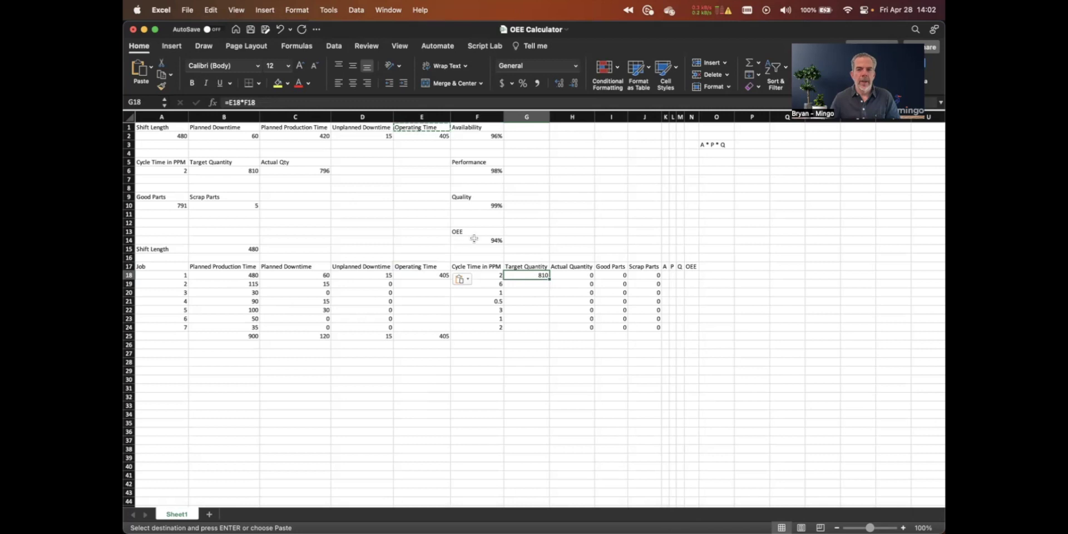
pyautogui.click(567, 276)
pyautogui.write('796')
pyautogui.press('Return')
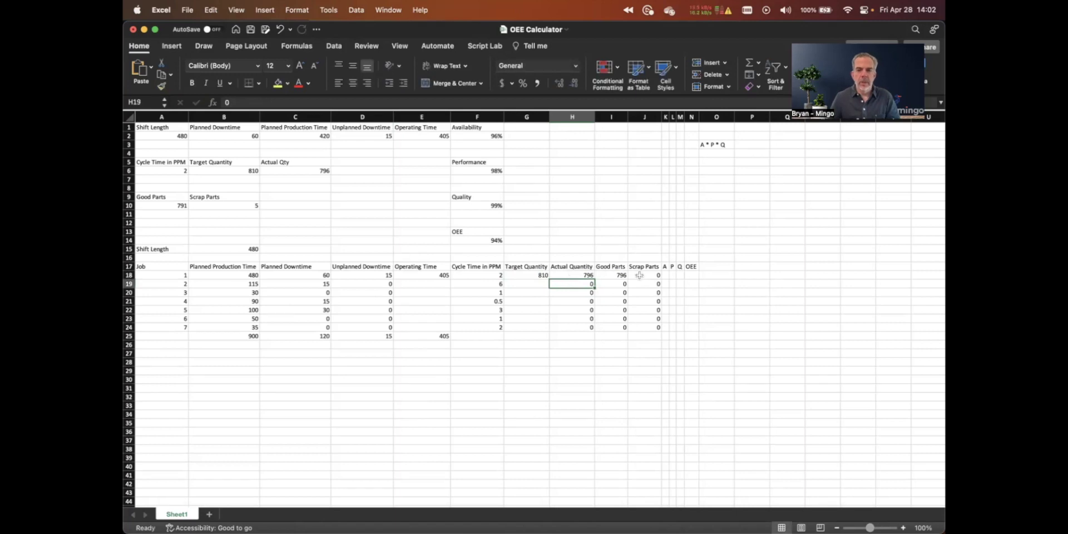
pyautogui.click(639, 276)
pyautogui.write('5')
pyautogui.press('Return')
# - Calculate job 1's availability in K18 as operating time over planned production time minus planned downtime with =E18/(B18-C18)
pyautogui.click(665, 275)
pyautogui.write('=')
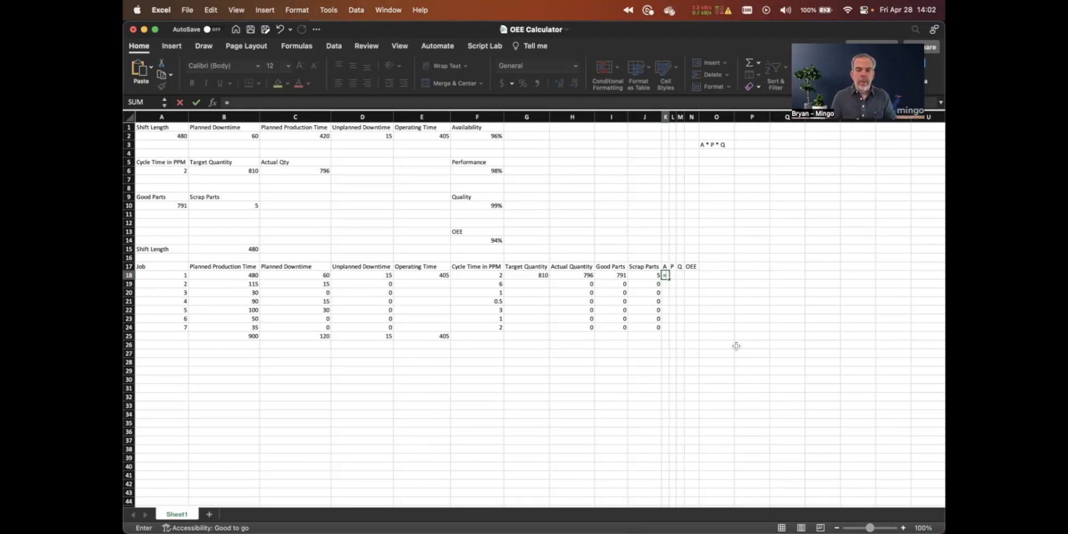
pyautogui.click(438, 276)
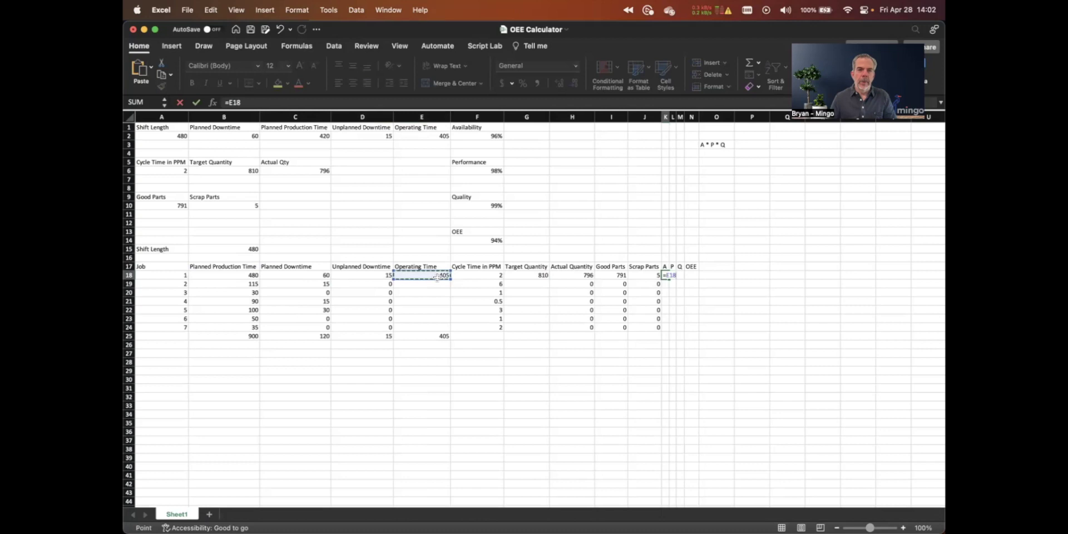
pyautogui.write('/(')
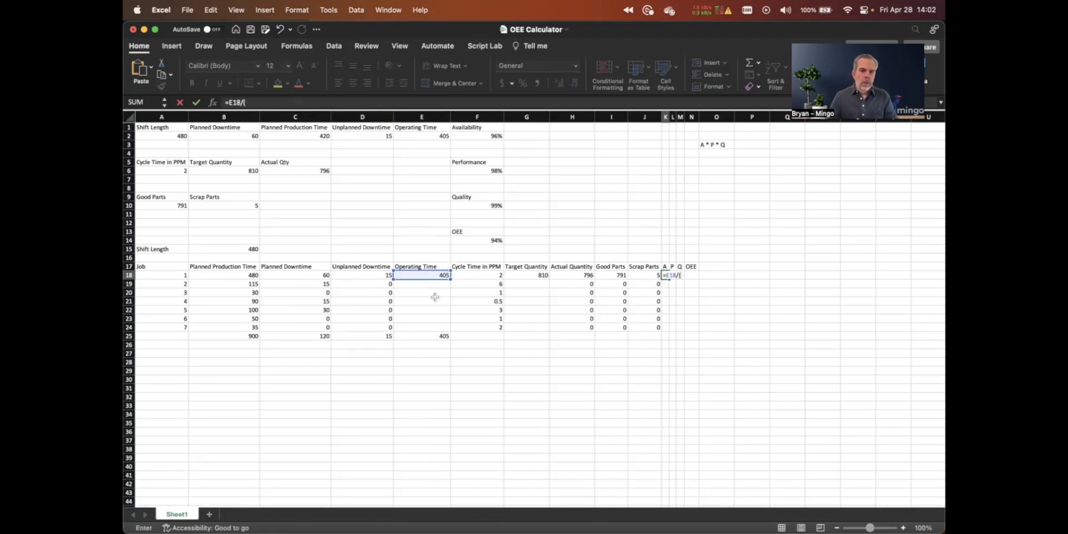
pyautogui.click(253, 275)
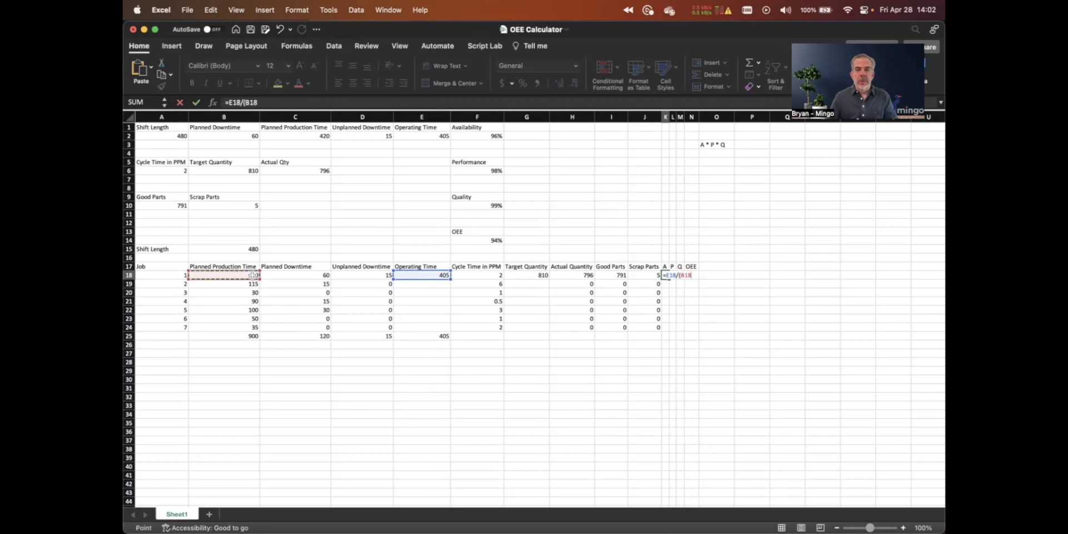
pyautogui.click(280, 103)
pyautogui.write('-')
pyautogui.click(294, 276)
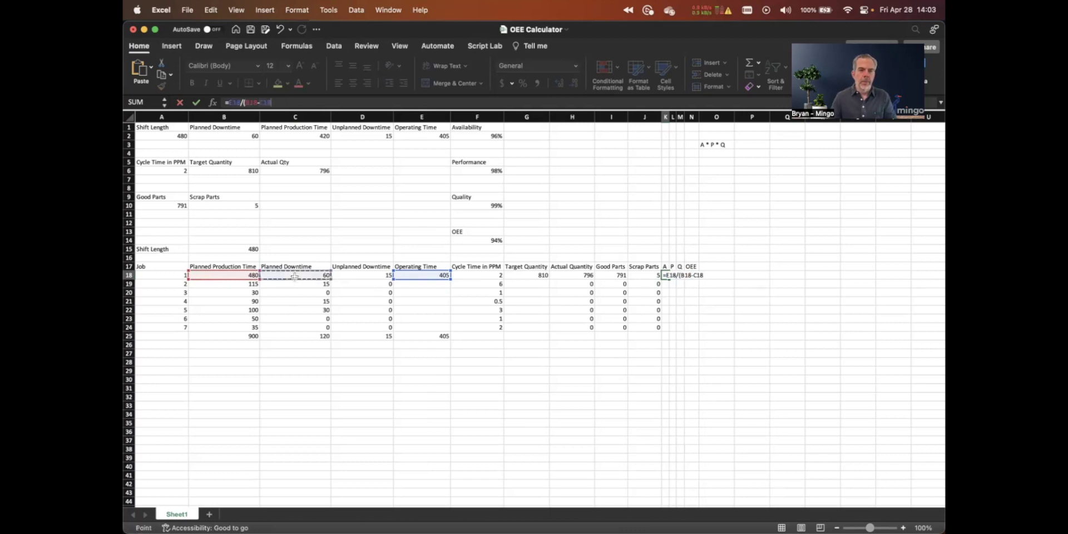
pyautogui.write(')')
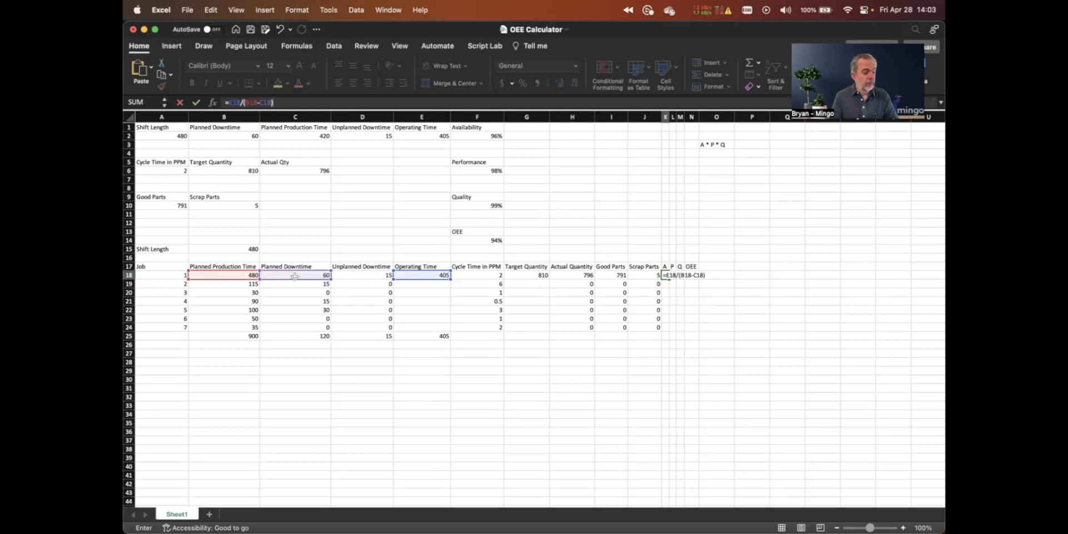
pyautogui.press('Return')
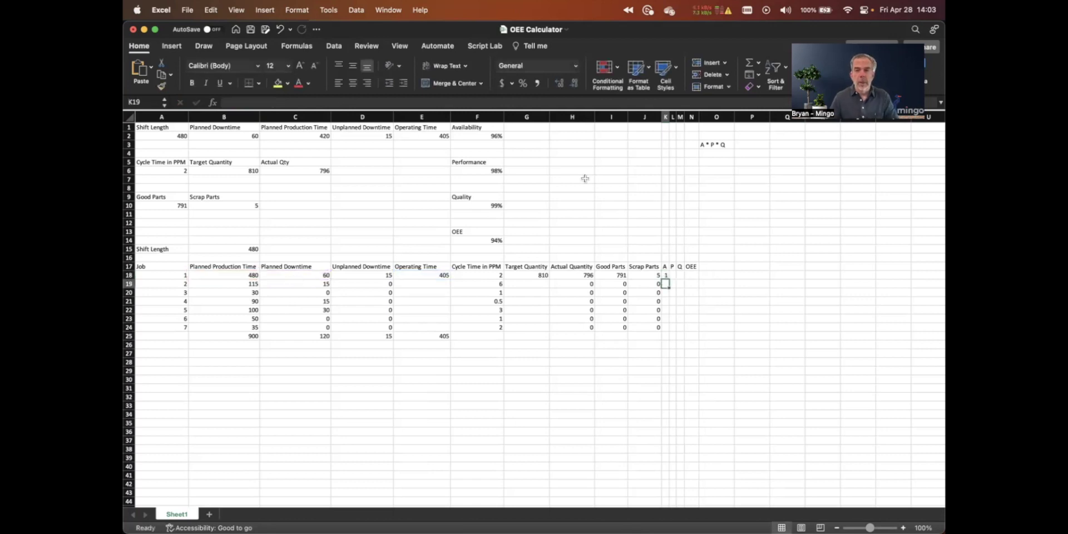
# - Widen column K and format job 1's availability in K18 as a percentage
pyautogui.moveTo(666, 117); pyautogui.dragTo(688, 116)
pyautogui.click(677, 274)
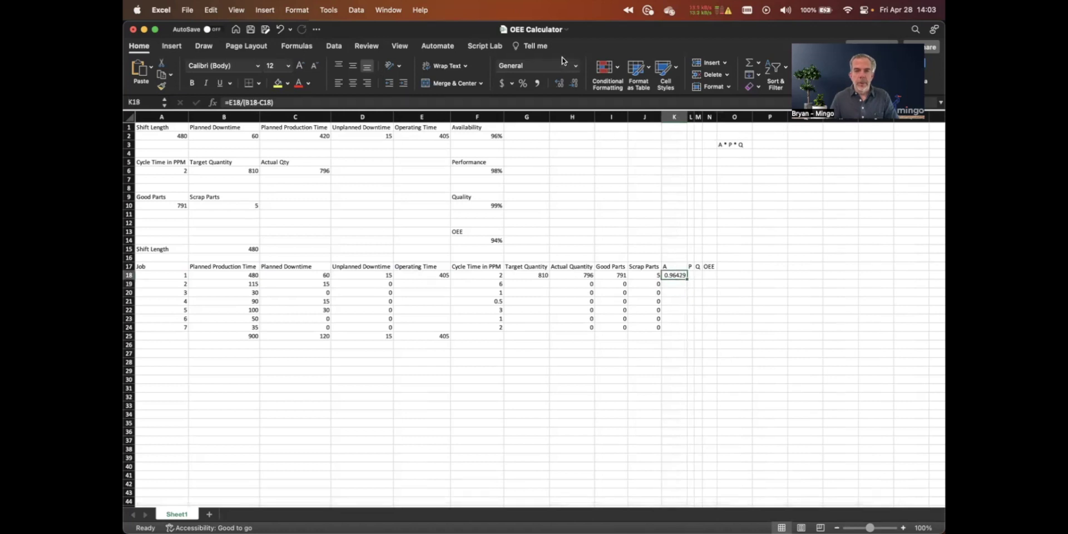
pyautogui.click(523, 83)
# - Calculate job 1's performance in L18 as actual over target quantity with =H18/G18 and format it as a percentage
pyautogui.click(690, 275)
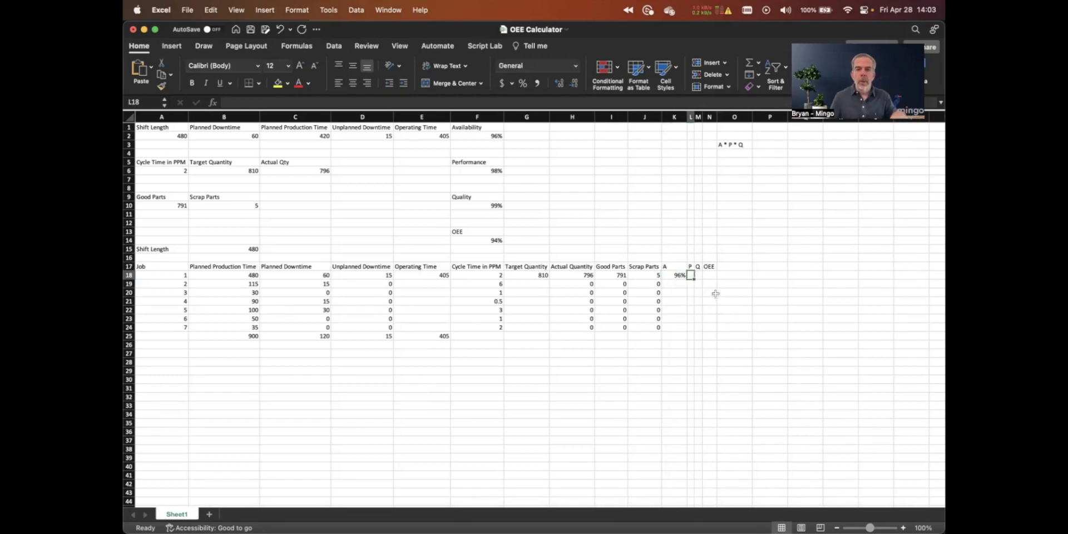
pyautogui.write('=')
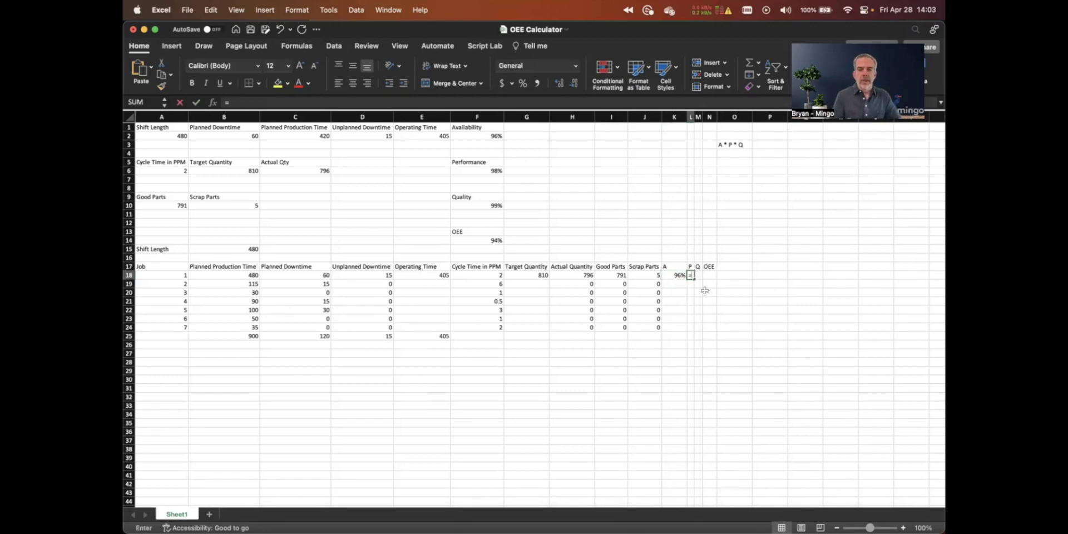
pyautogui.click(573, 274)
pyautogui.write('/')
pyautogui.click(523, 272)
pyautogui.press('Return')
pyautogui.click(690, 275)
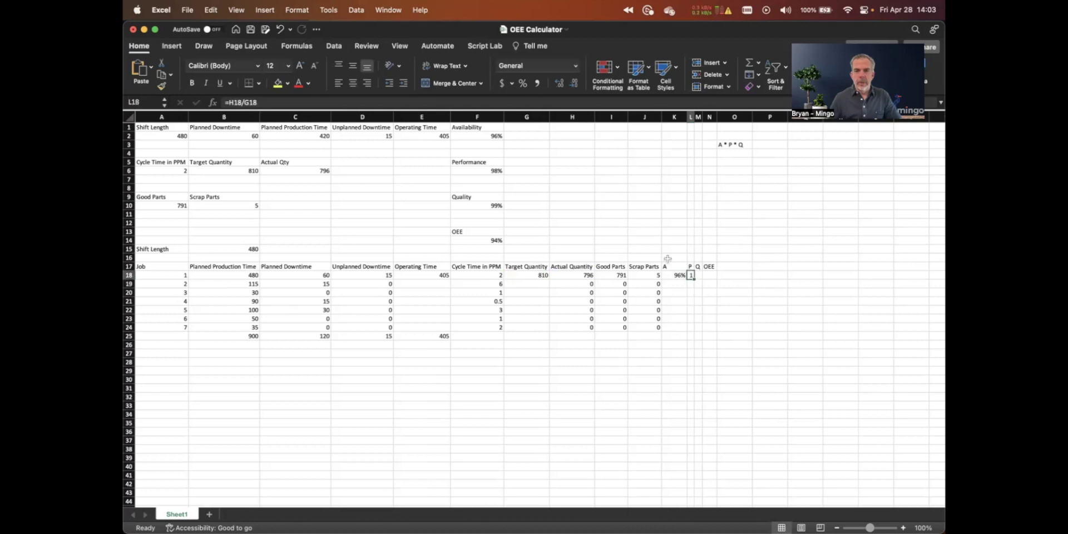
pyautogui.click(523, 84)
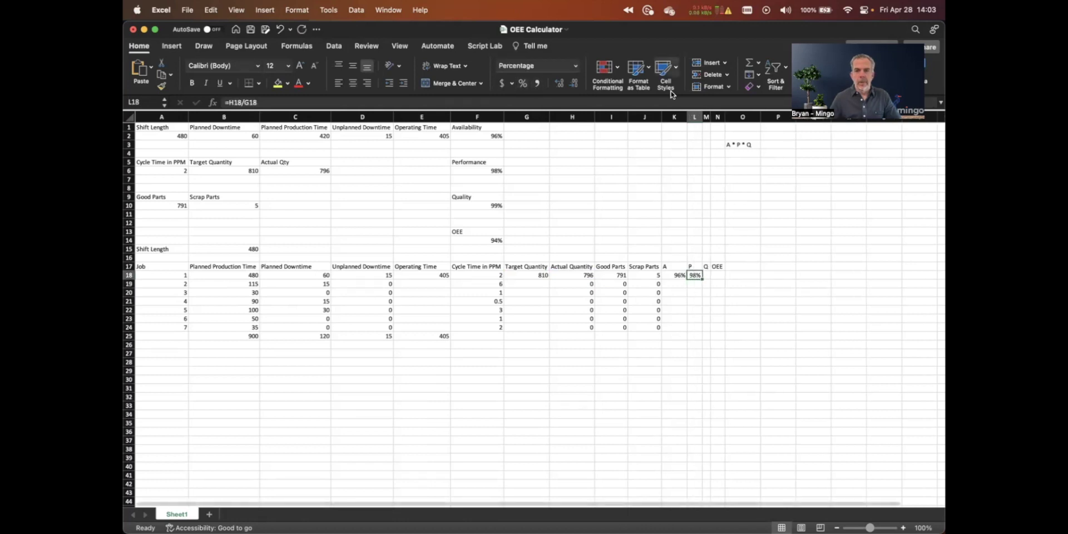
# - Calculate job 1's quality in M18 as good parts over actual quantity with =I18/H18
pyautogui.click(707, 275)
pyautogui.write('=')
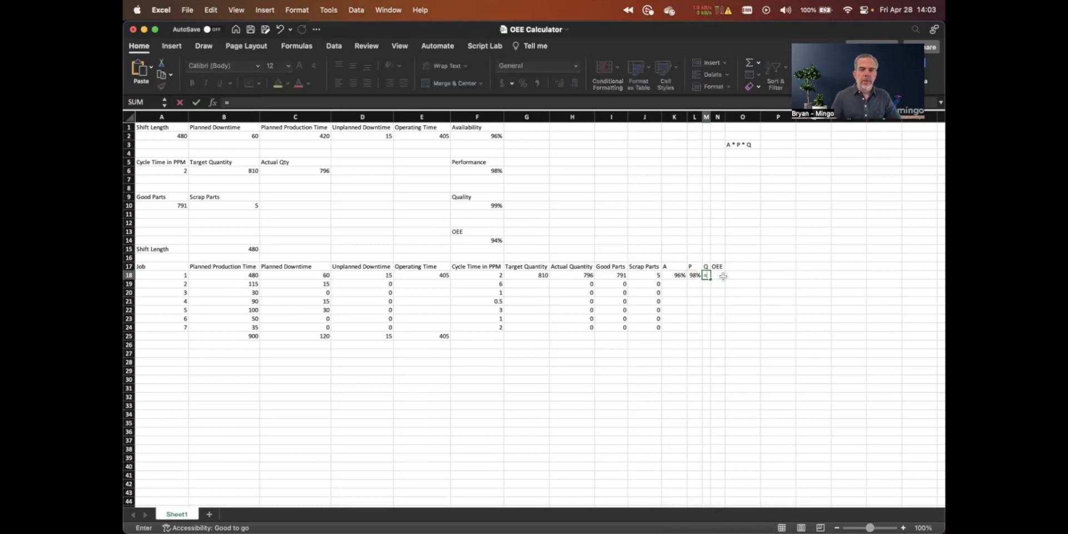
pyautogui.click(621, 275)
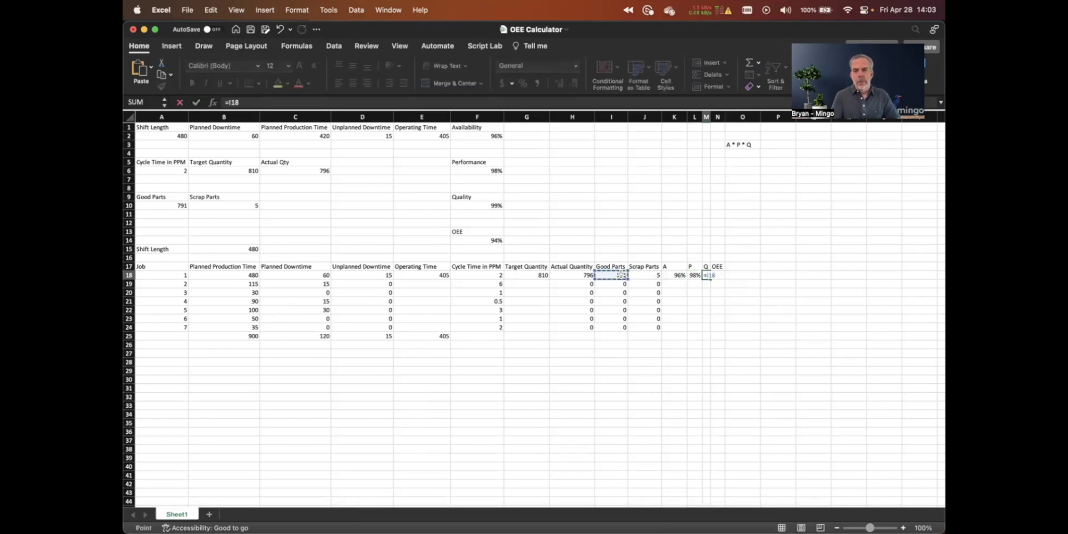
pyautogui.write('/')
pyautogui.click(570, 275)
pyautogui.press('Return')
# - Calculate job 1's OEE in N18 as availability times performance times quality with =K18*L18*M18
pyautogui.click(720, 274)
pyautogui.write('=')
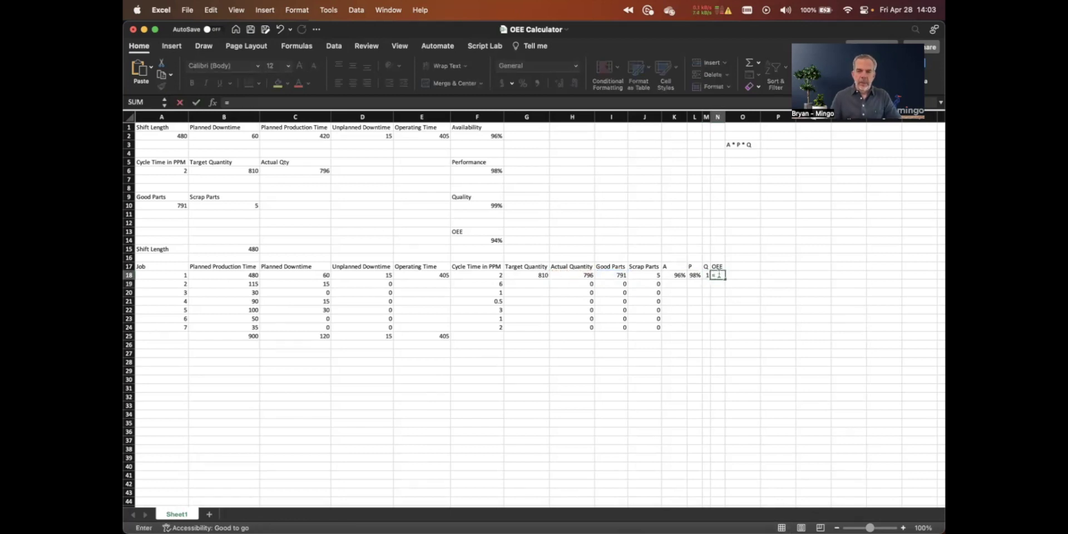
pyautogui.click(680, 275)
pyautogui.write('*')
pyautogui.click(695, 274)
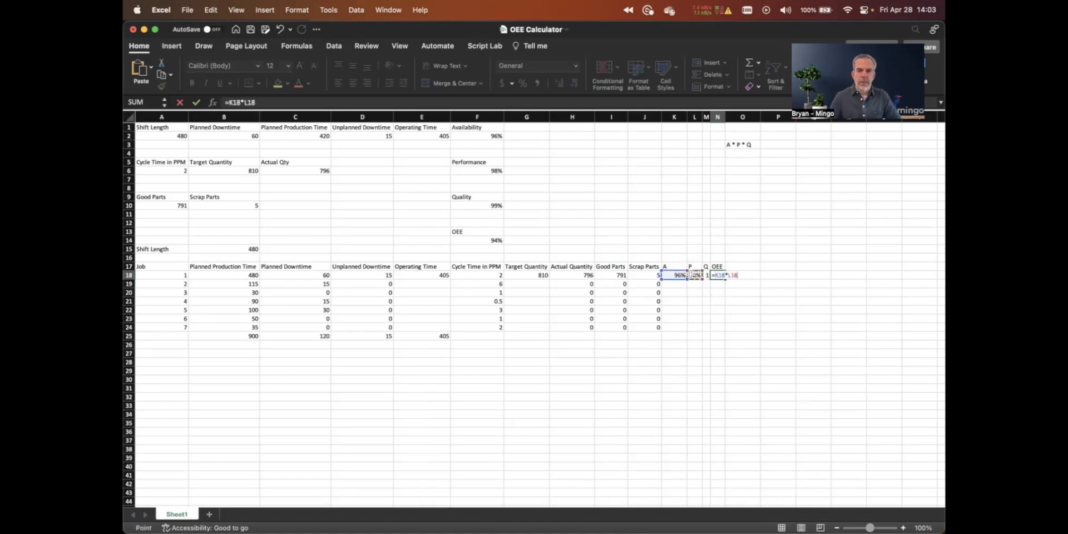
pyautogui.write('*')
pyautogui.click(706, 275)
pyautogui.press('Return')
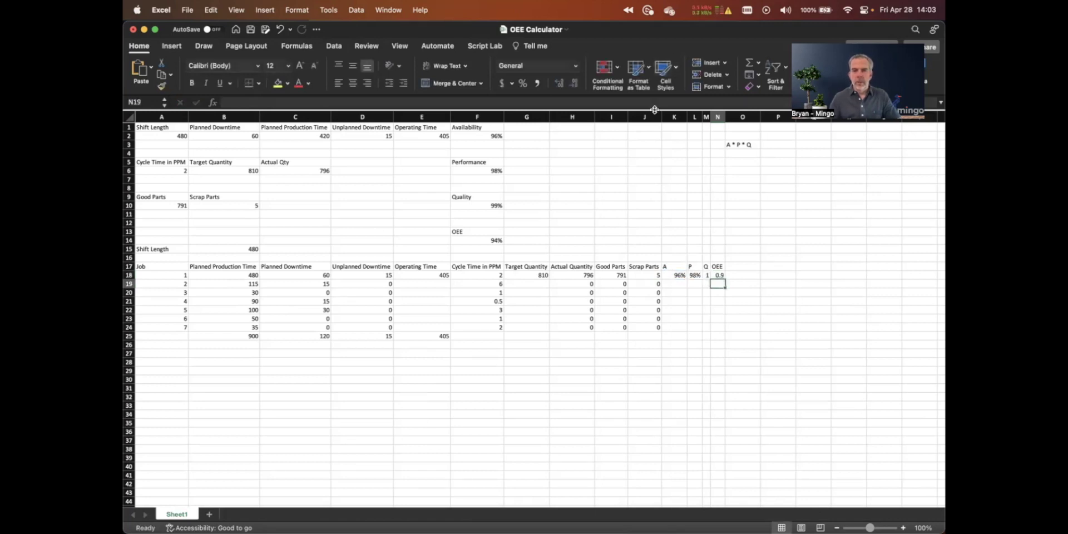
# - Widen the quality and OEE columns M and N and format job 1's results in L18:N18 as percentages
pyautogui.click(673, 116)
pyautogui.moveTo(673, 115); pyautogui.dragTo(720, 116)
pyautogui.doubleClick(725, 115)
pyautogui.moveTo(752, 275); pyautogui.dragTo(678, 274)
pyautogui.click(523, 83)
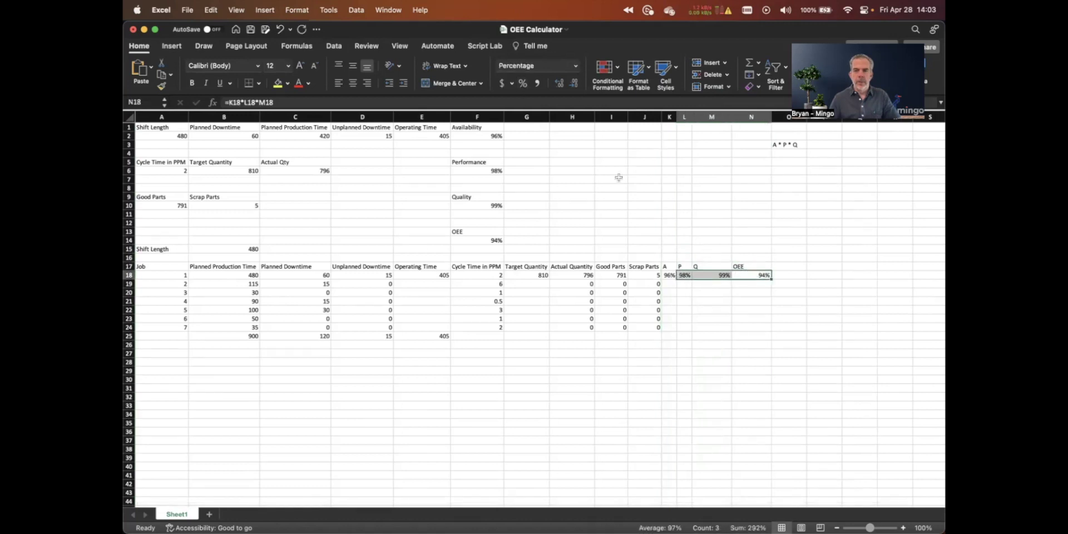
pyautogui.click(726, 268)
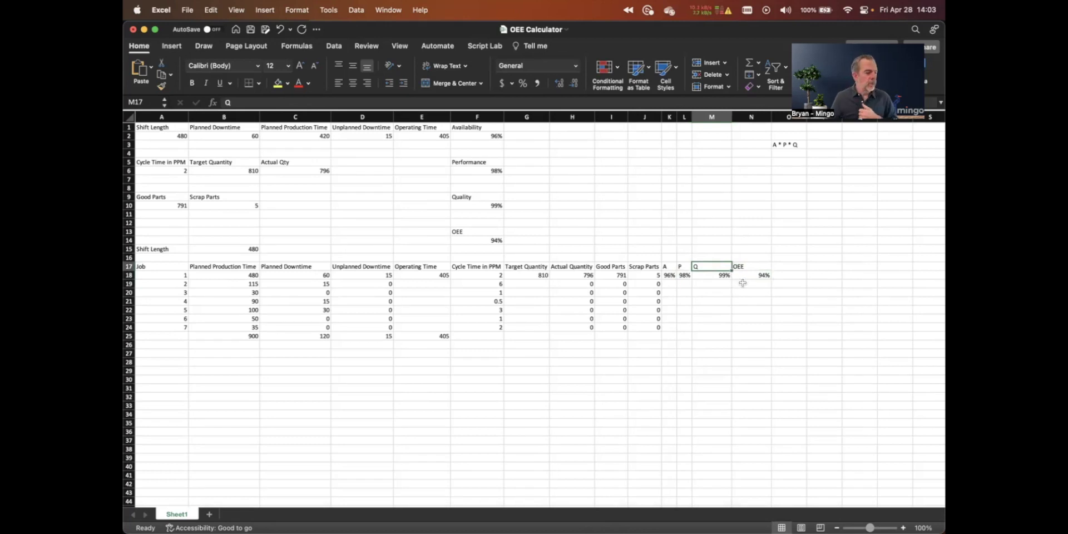
# - Set job 1's planned production time in B18 to 60 and its planned downtime in C18 to 0
pyautogui.click(244, 274)
pyautogui.write('60')
pyautogui.press('Return')
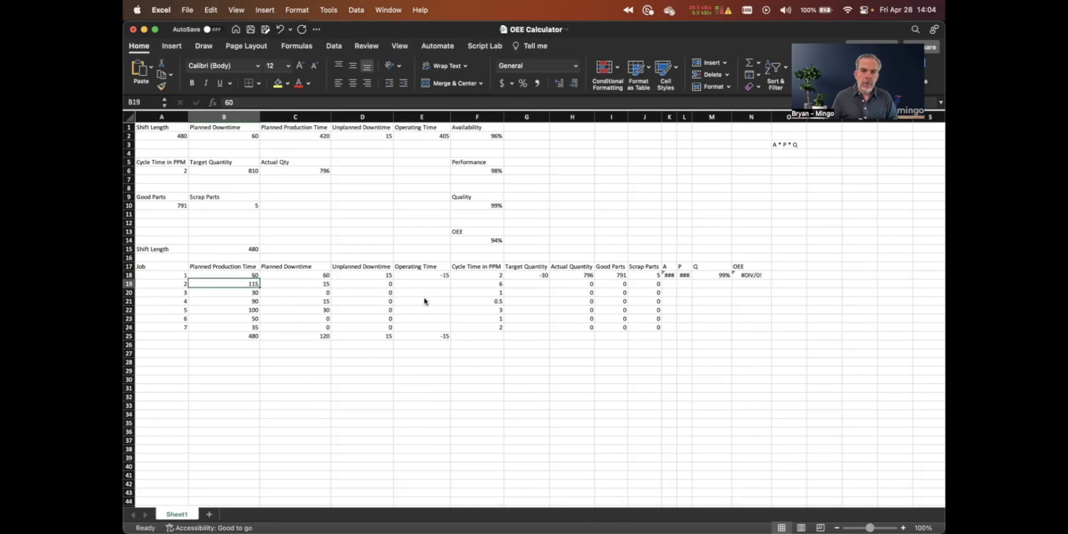
pyautogui.click(324, 276)
pyautogui.write('0')
pyautogui.press('Return')
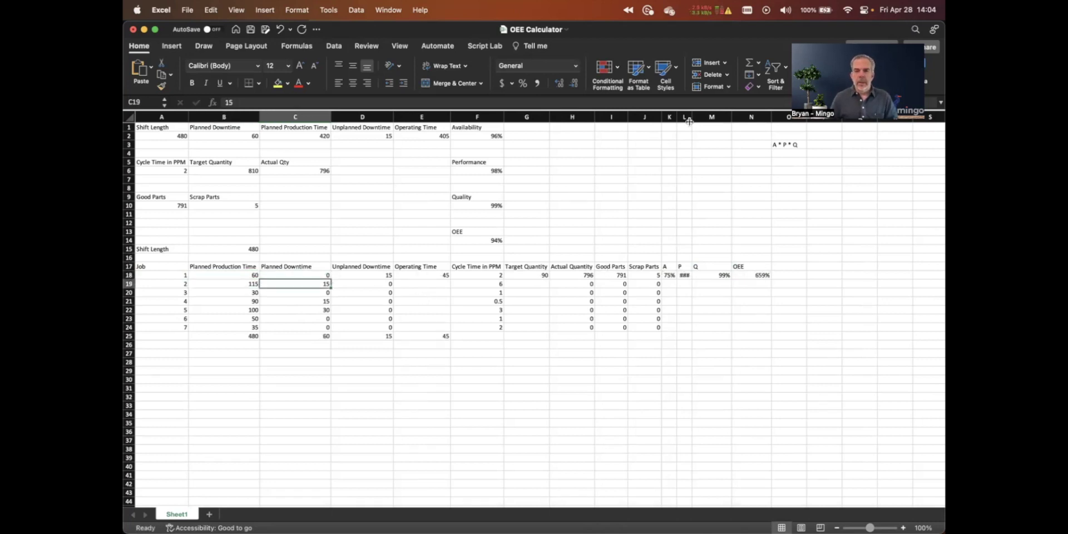
# - Widen the performance column L slightly and check job 1's operating time formula and actual quantity
pyautogui.moveTo(692, 117); pyautogui.dragTo(695, 117)
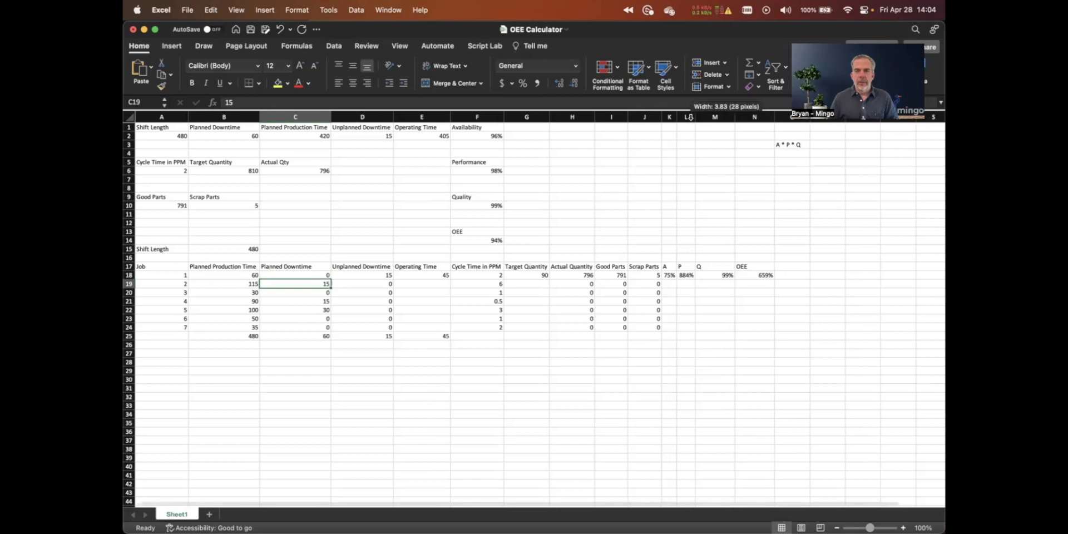
pyautogui.click(414, 275)
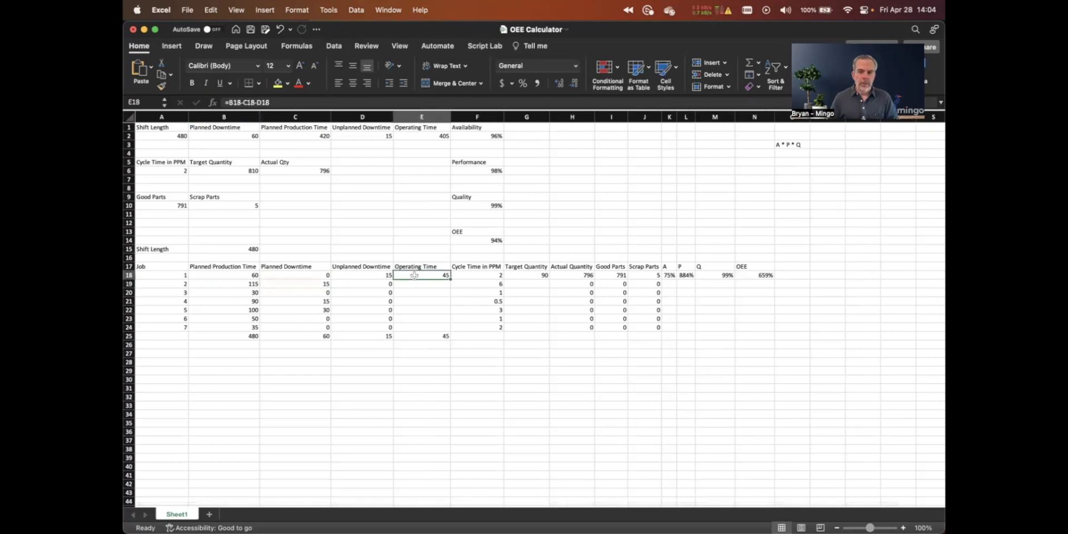
pyautogui.click(568, 274)
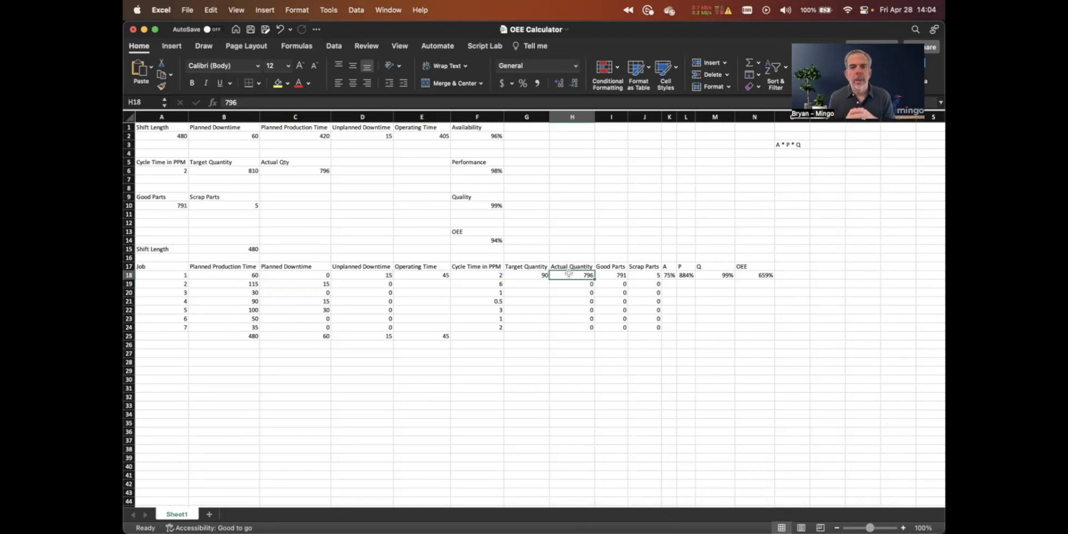
# - Set job 1's actual quantity in H18 to 88 and check its good parts, availability, performance and quality cells
pyautogui.write('88')
pyautogui.press('Return')
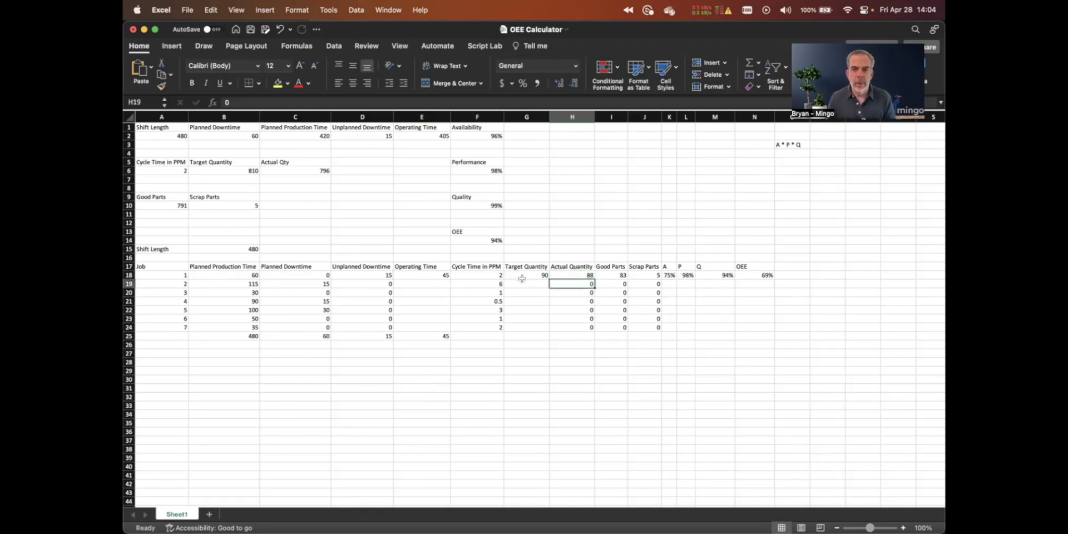
pyautogui.click(606, 276)
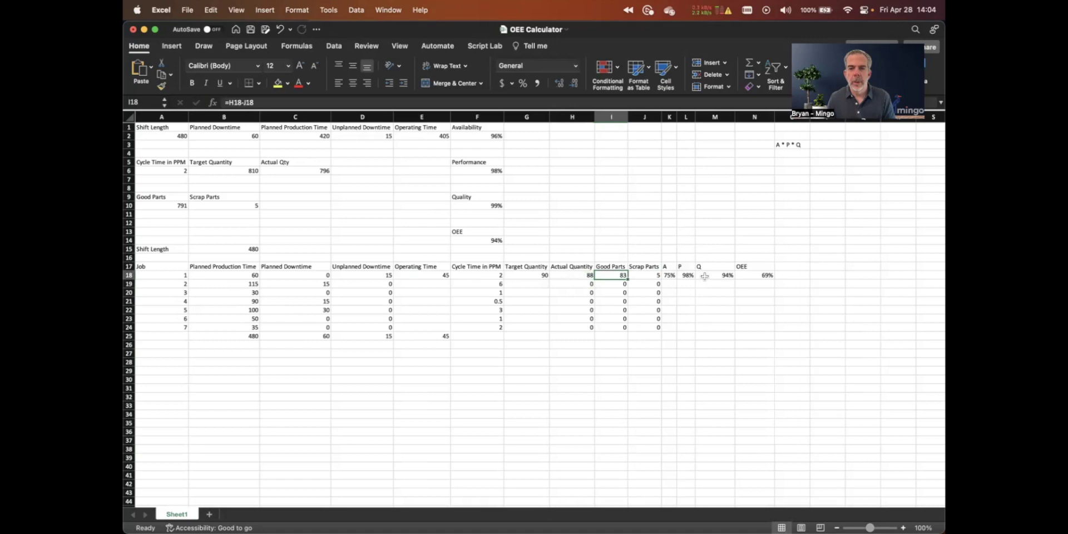
pyautogui.click(664, 276)
pyautogui.click(686, 276)
pyautogui.click(698, 275)
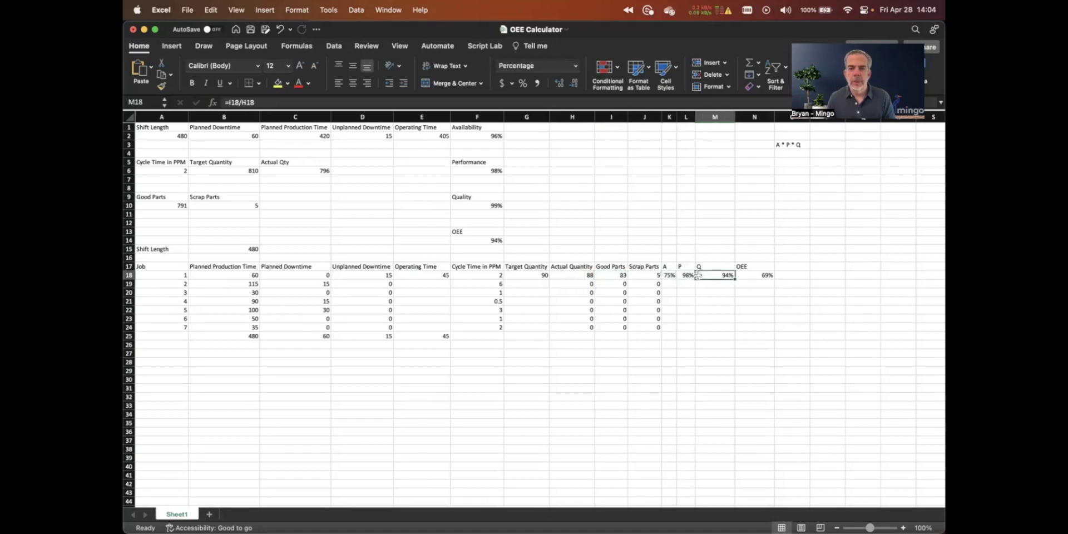
# - Copy job 1's operating time formula down through E24 and its good parts formula down through I24
pyautogui.click(408, 275)
pyautogui.moveTo(452, 279); pyautogui.dragTo(450, 329)
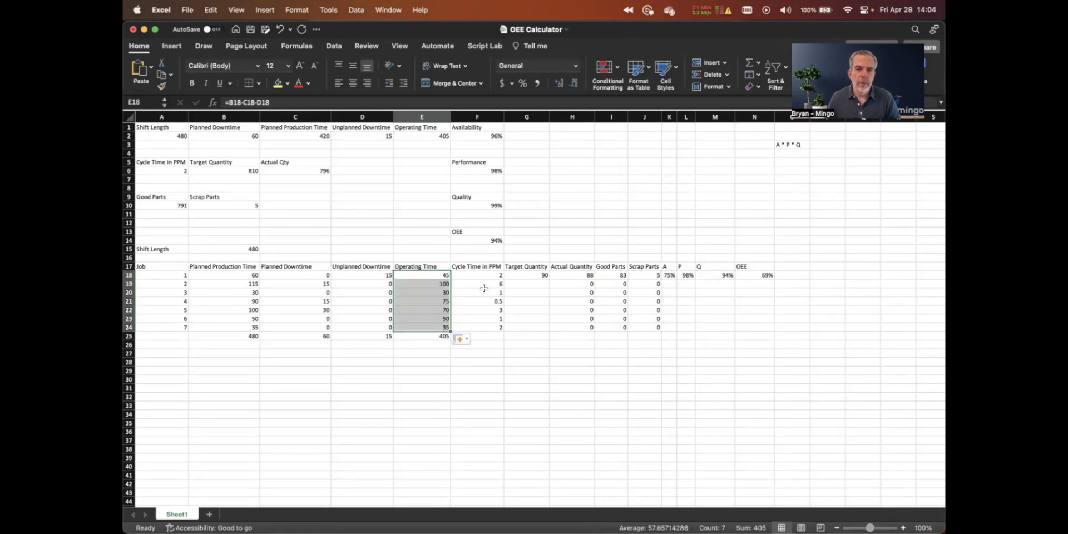
pyautogui.click(546, 275)
pyautogui.click(561, 276)
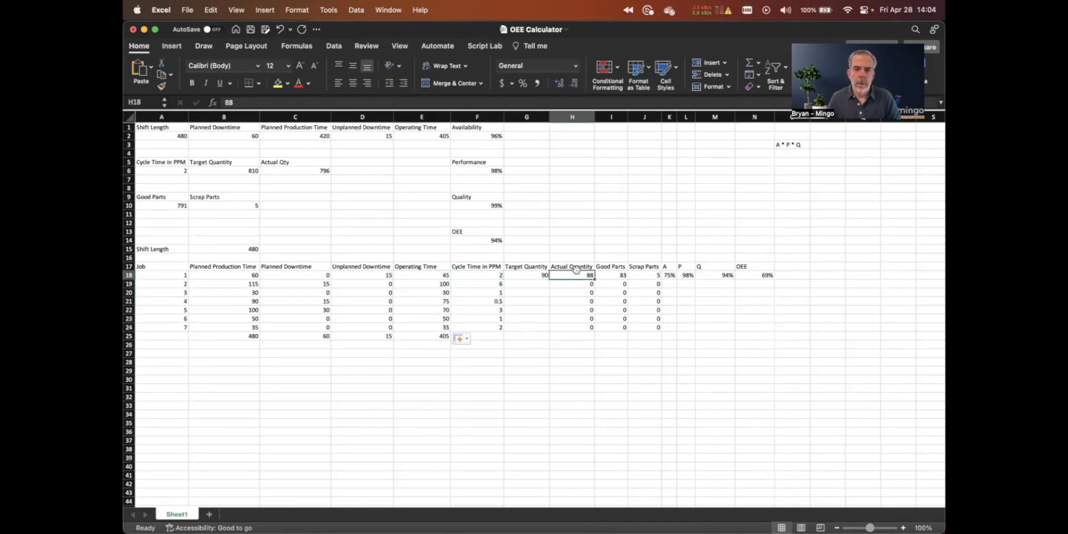
pyautogui.click(604, 274)
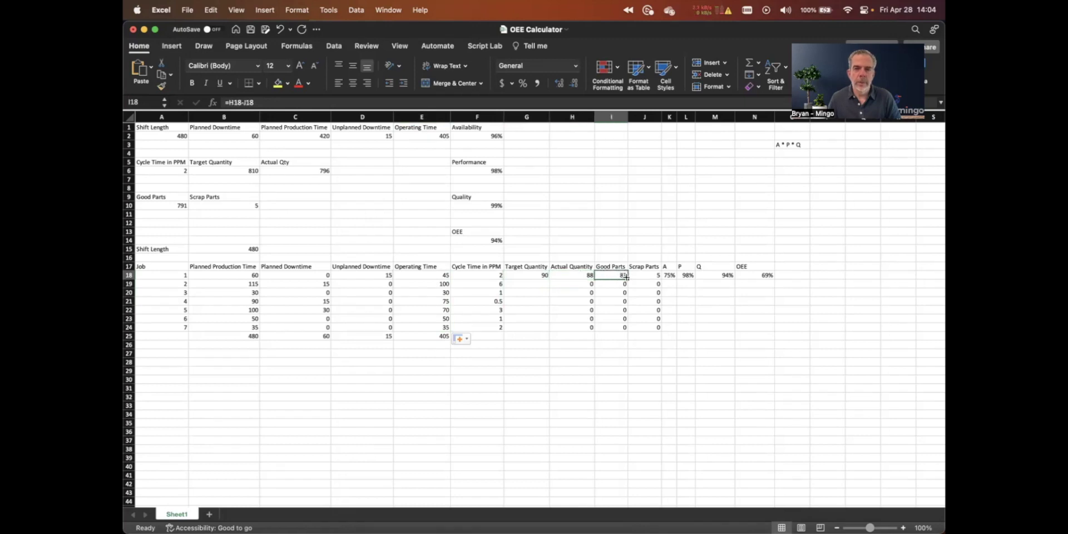
pyautogui.moveTo(627, 278); pyautogui.dragTo(622, 334)
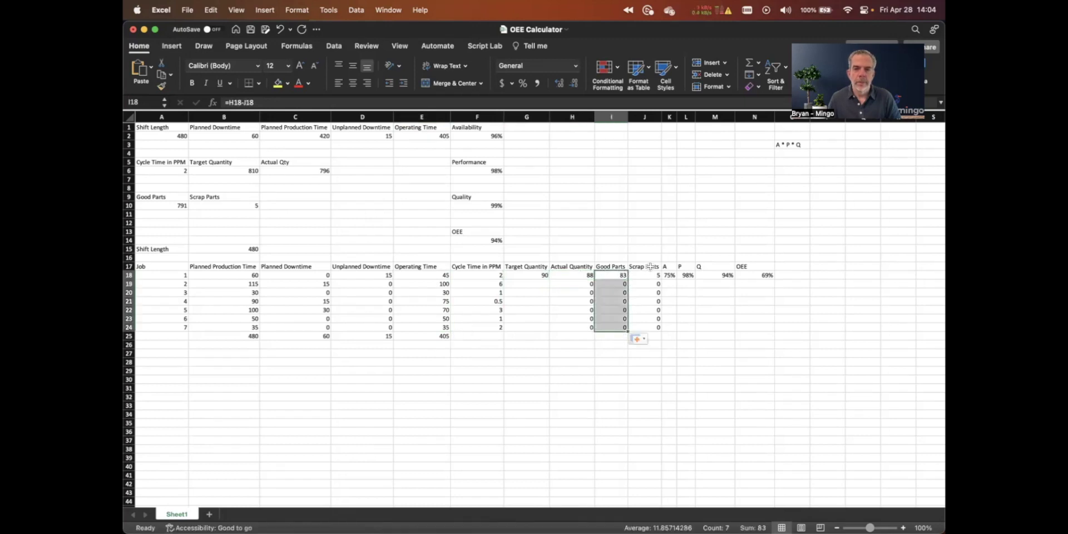
# - Copy job 1's availability, performance, quality and OEE formulas in K18:N18 down to row 24 and autofit those columns' widths
pyautogui.moveTo(669, 274); pyautogui.dragTo(775, 333)
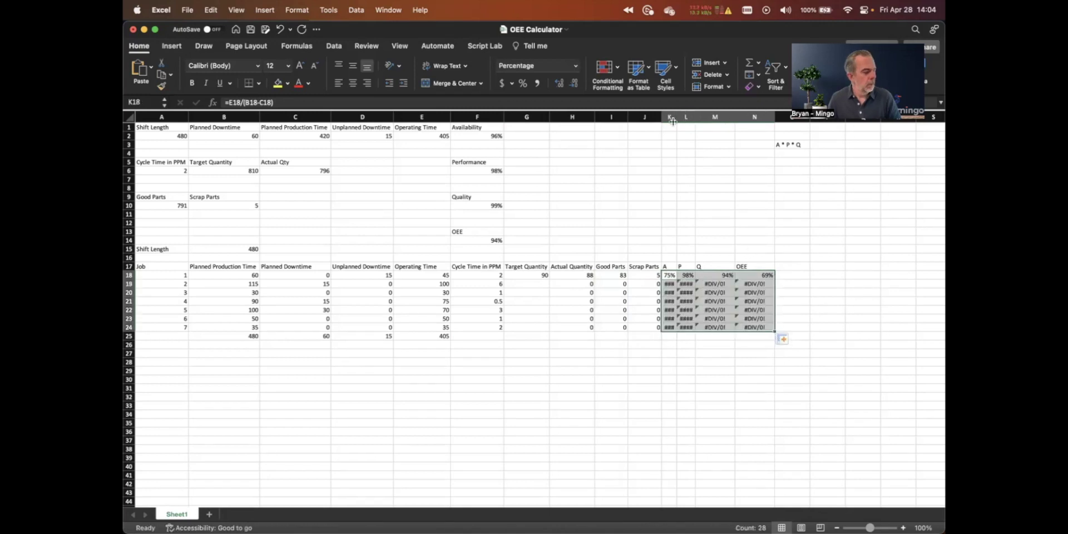
pyautogui.click(710, 86)
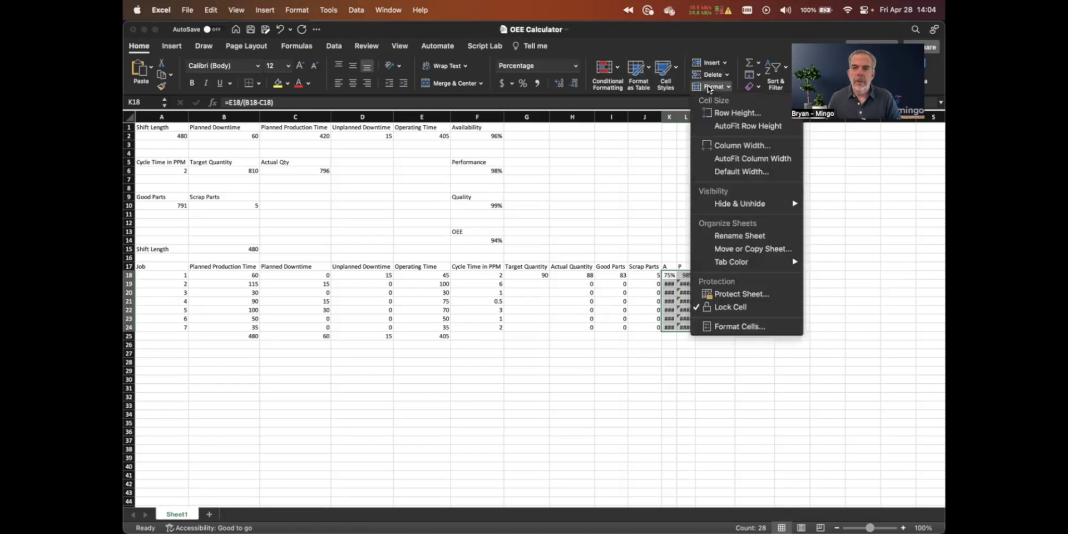
pyautogui.click(735, 159)
pyautogui.click(641, 223)
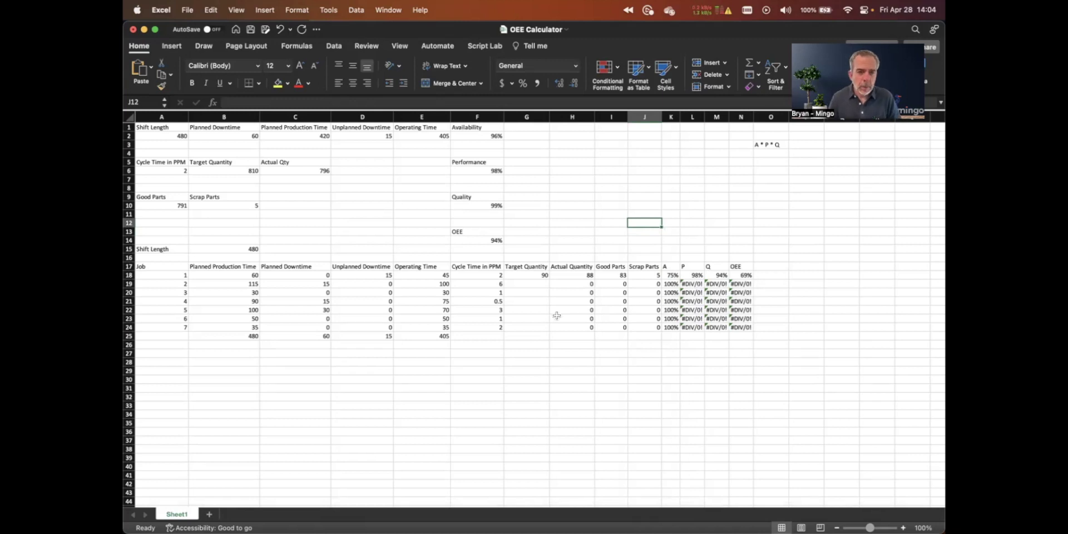
# - Copy job 1's target quantity formula from G18 down through G24 for the remaining jobs
pyautogui.click(545, 287)
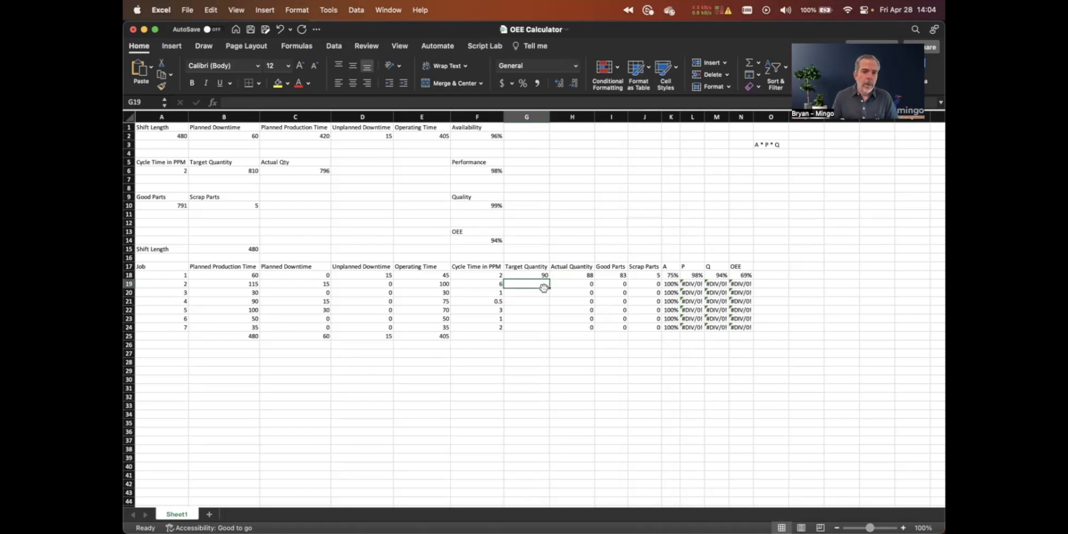
pyautogui.click(544, 275)
pyautogui.moveTo(550, 279); pyautogui.dragTo(541, 328)
# - Set job 2's actual quantity in H19 to 600 and its scrap parts in J19 to 6
pyautogui.click(577, 287)
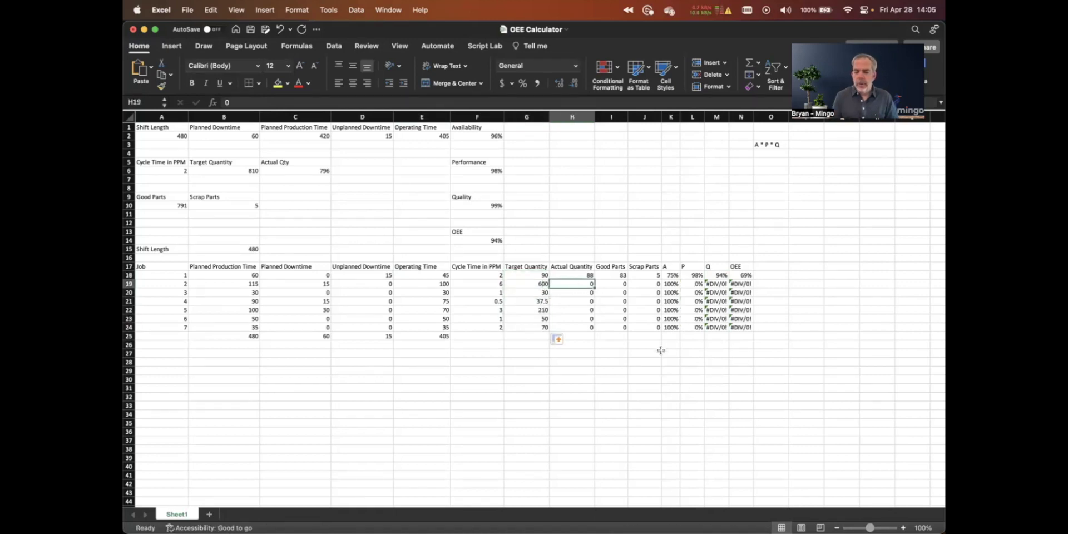
pyautogui.write('600')
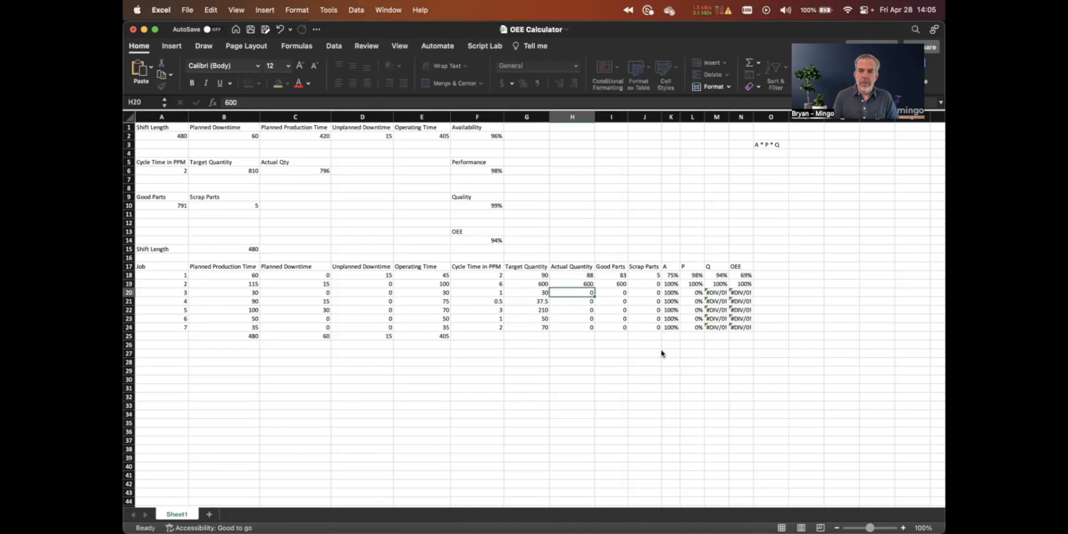
pyautogui.press('Return')
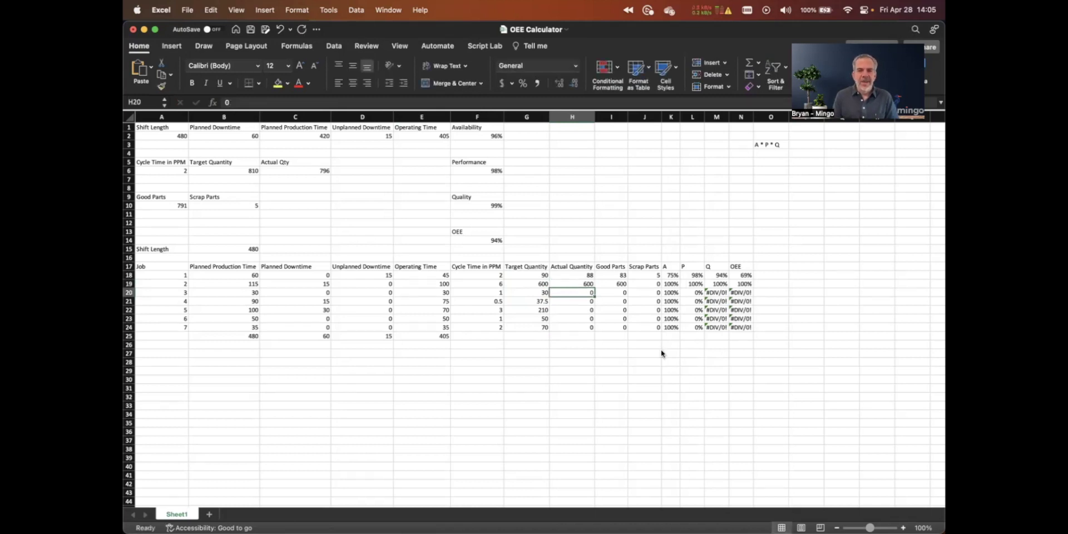
pyautogui.click(654, 285)
pyautogui.write('6')
pyautogui.press('Return')
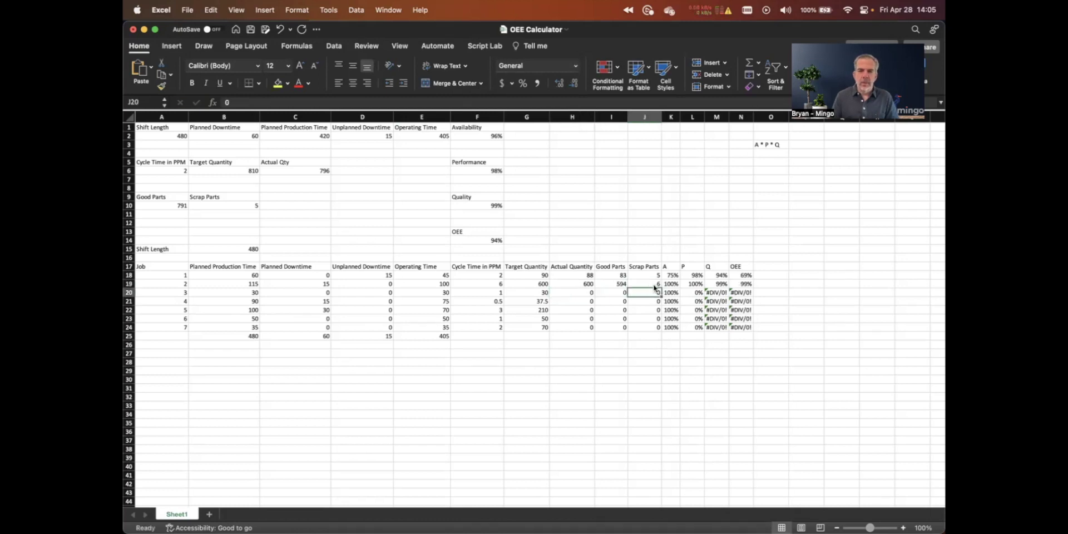
# - Enter the actual quantities 15, 30, 200, 50 and 70 for jobs 3 to 7 in H20:H24
pyautogui.click(590, 293)
pyautogui.write('15')
pyautogui.press('Return')
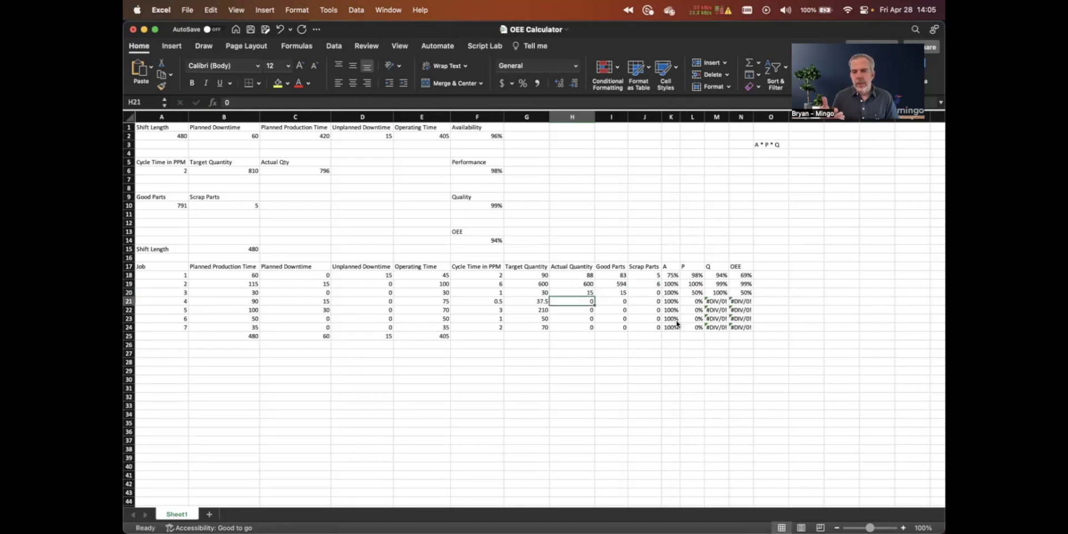
pyautogui.write('30')
pyautogui.press('Return')
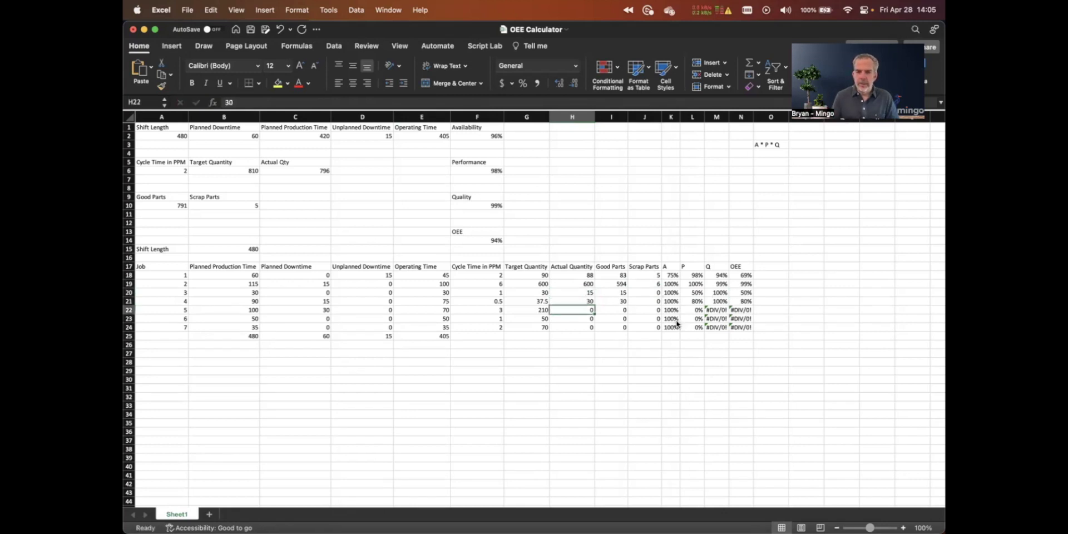
pyautogui.write('2')
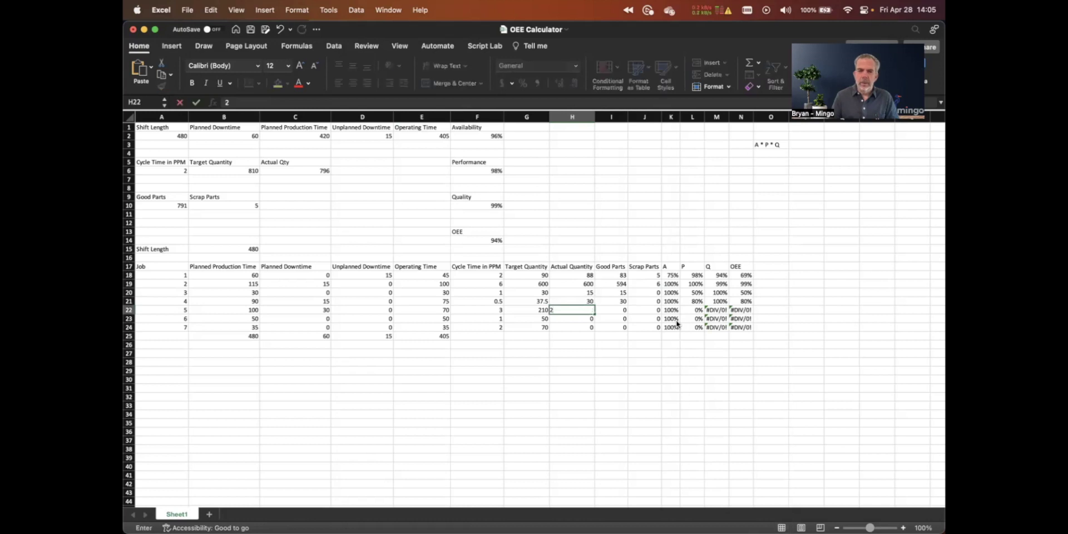
pyautogui.write('00')
pyautogui.press('Return')
pyautogui.write('50')
pyautogui.press('Return')
pyautogui.write('70')
pyautogui.press('Return')
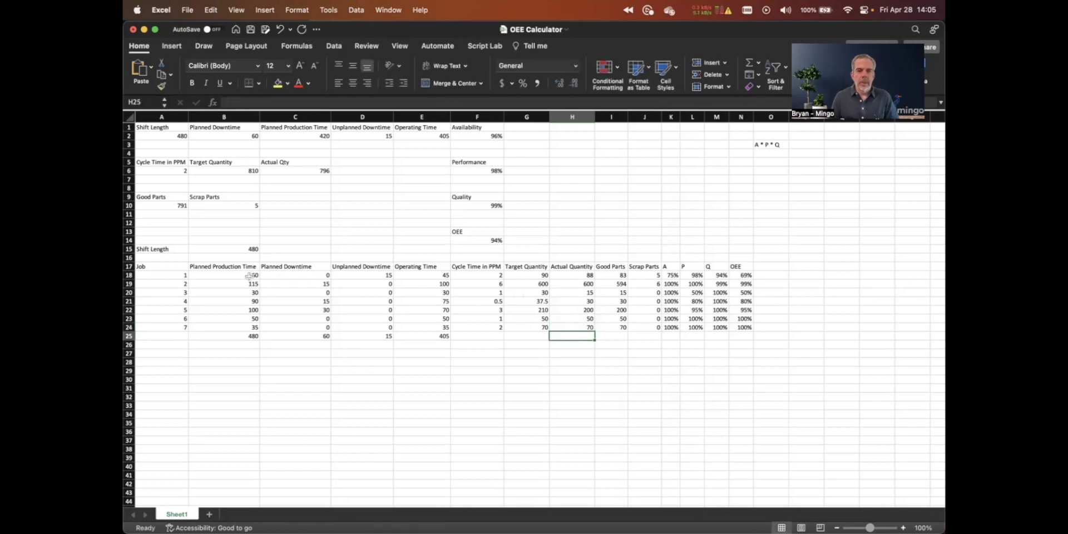
# - Fill the planned production time, planned downtime and unplanned downtime inputs in B18:D24 with yellow
pyautogui.moveTo(244, 276); pyautogui.dragTo(242, 328)
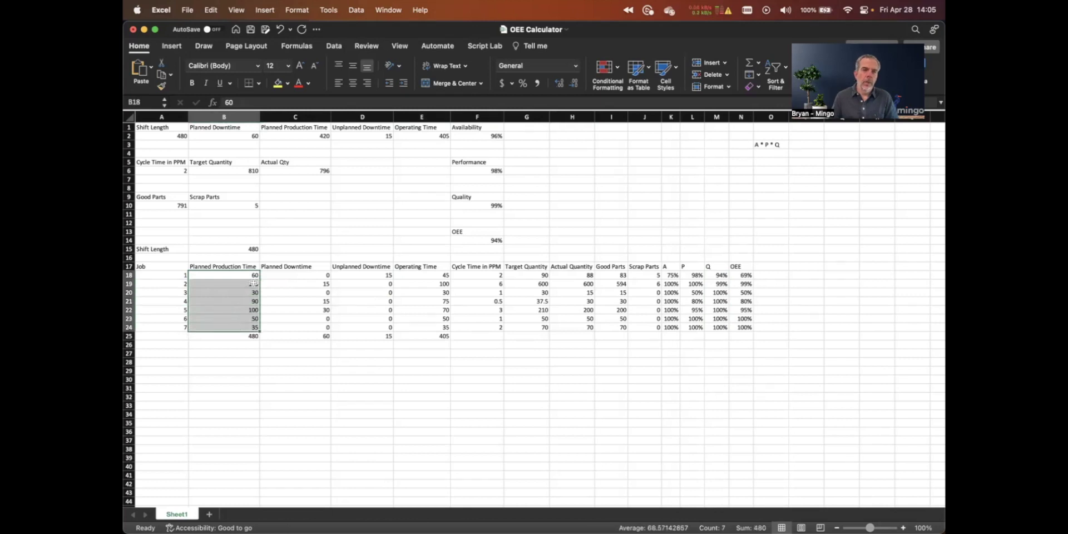
pyautogui.click(277, 83)
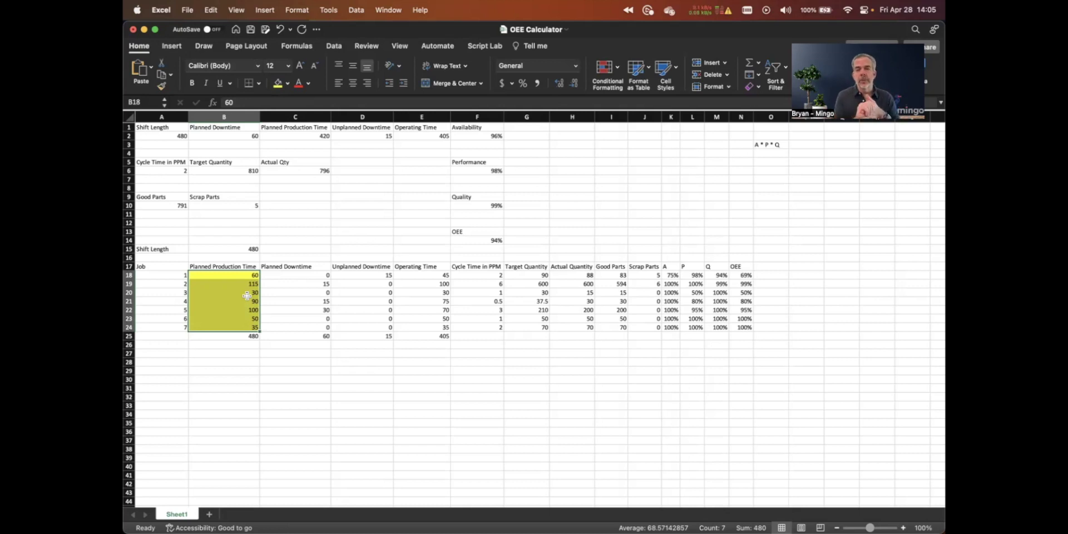
pyautogui.click(317, 275)
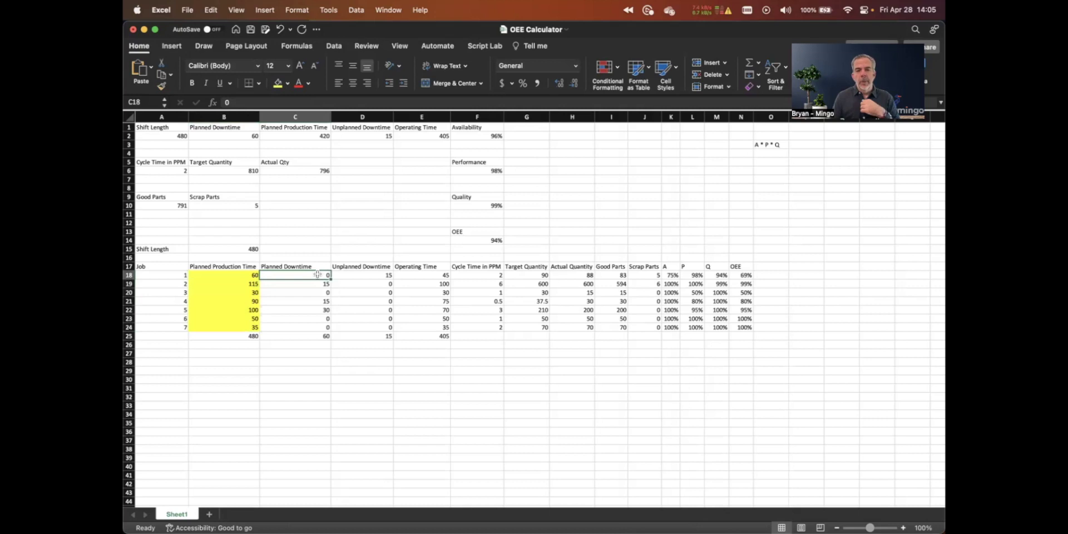
pyautogui.moveTo(318, 274); pyautogui.dragTo(320, 327)
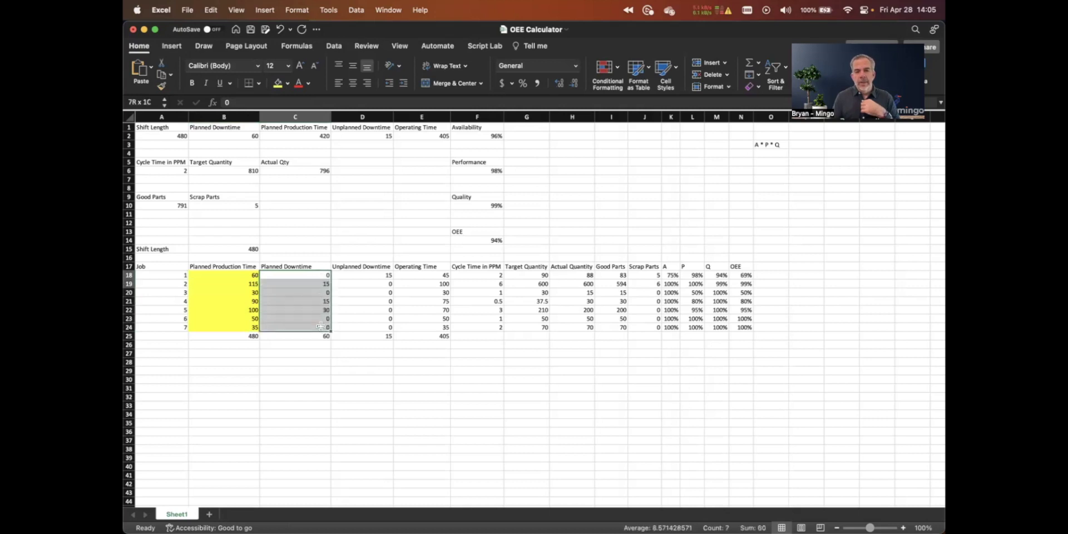
pyautogui.click(277, 84)
pyautogui.moveTo(360, 274); pyautogui.dragTo(363, 322)
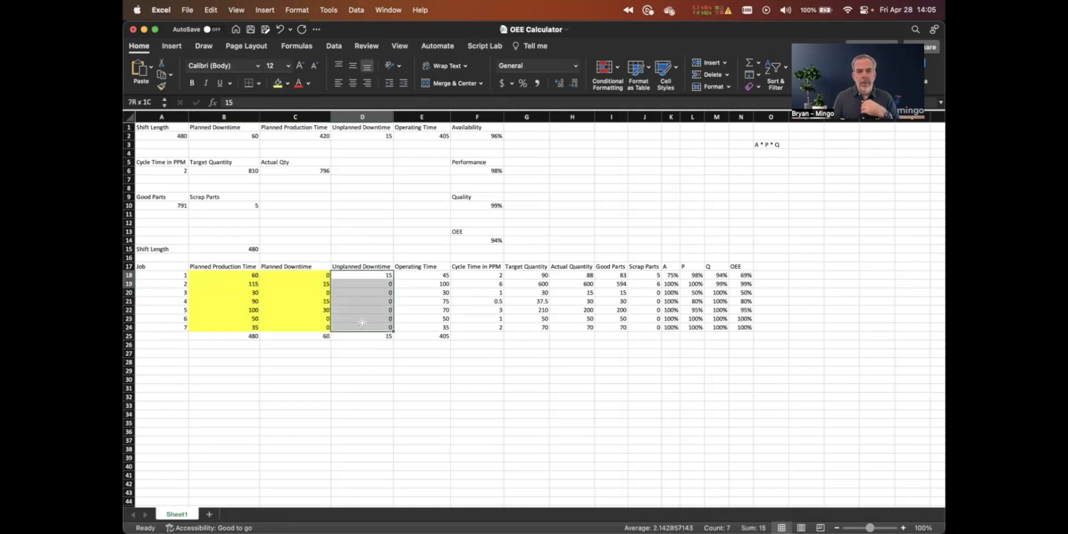
pyautogui.click(278, 84)
# - Fill the cycle time, actual quantity and scrap parts inputs in F18:F24, H18:H24 and J18:J24 with yellow
pyautogui.click(418, 269)
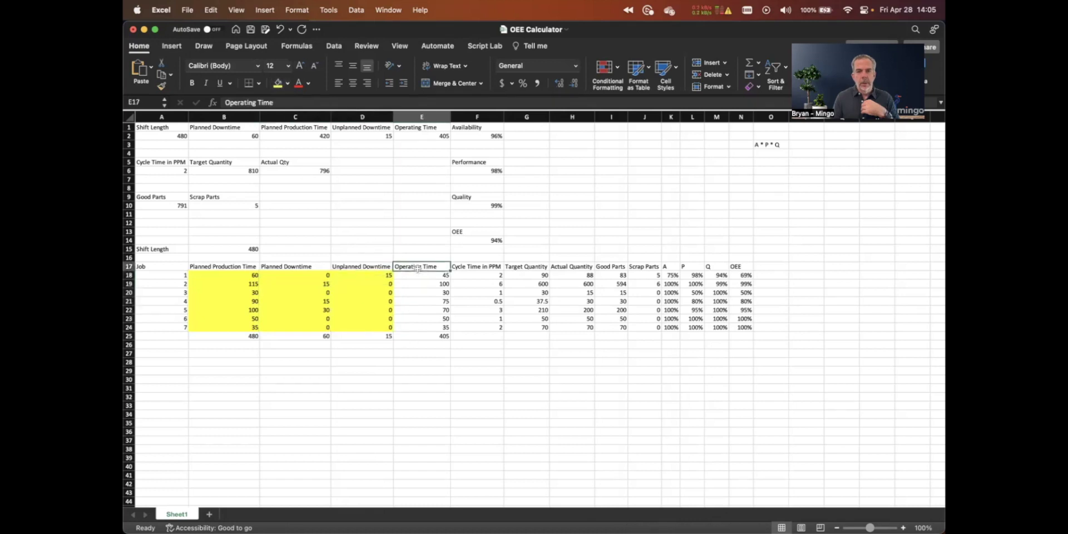
pyautogui.click(418, 275)
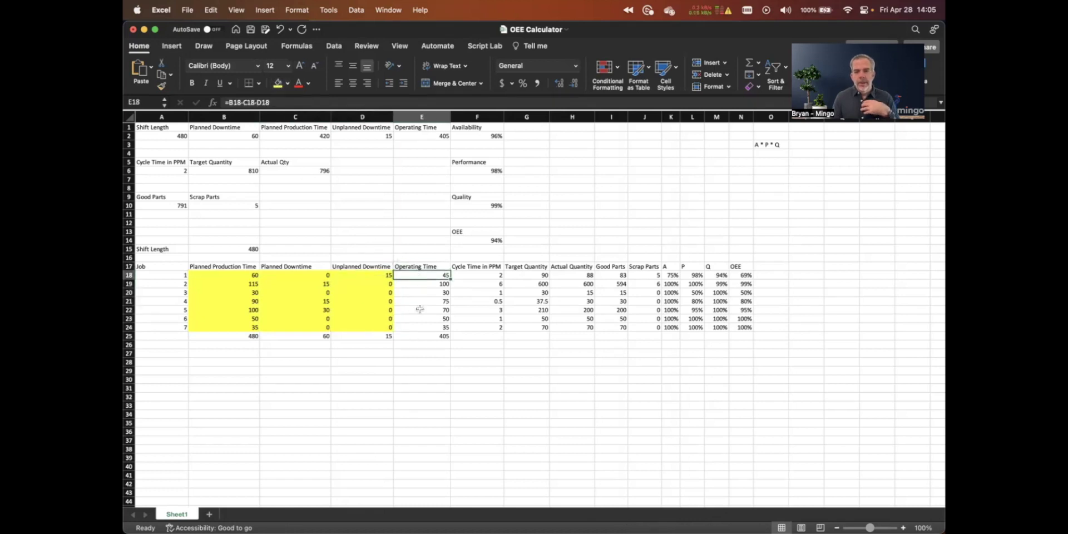
pyautogui.moveTo(467, 274); pyautogui.dragTo(471, 323)
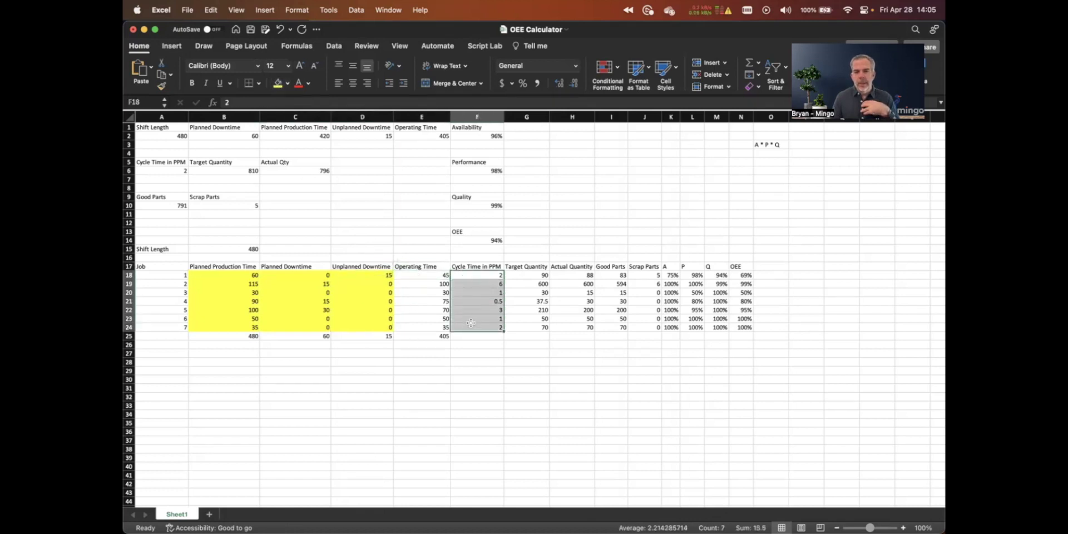
pyautogui.click(277, 83)
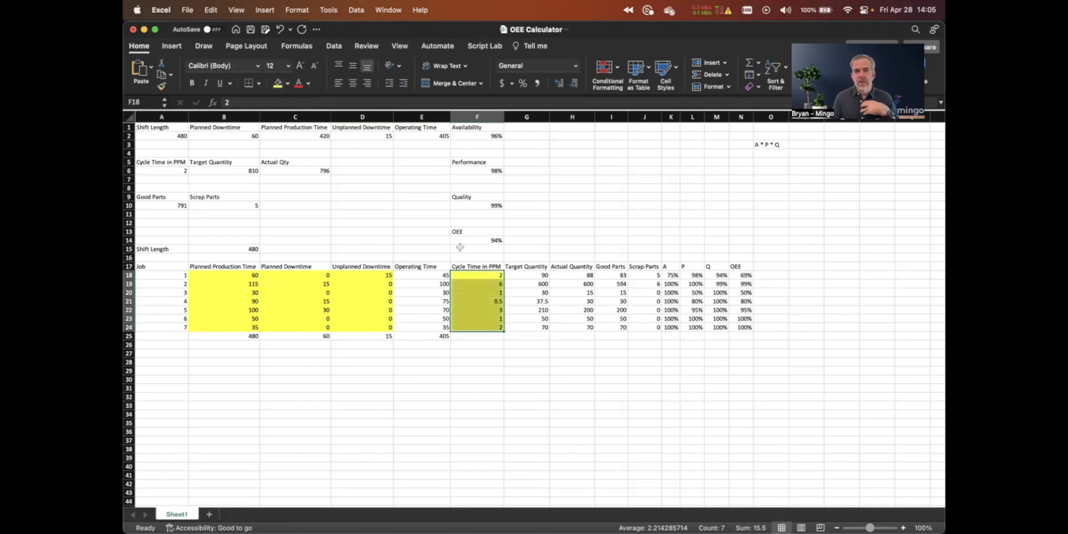
pyautogui.click(527, 275)
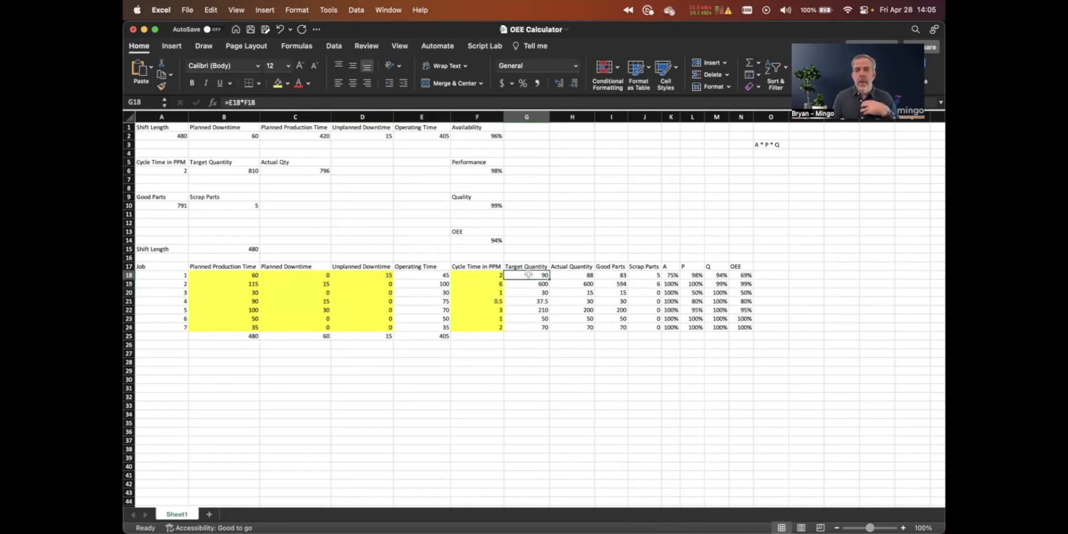
pyautogui.moveTo(572, 275); pyautogui.dragTo(571, 324)
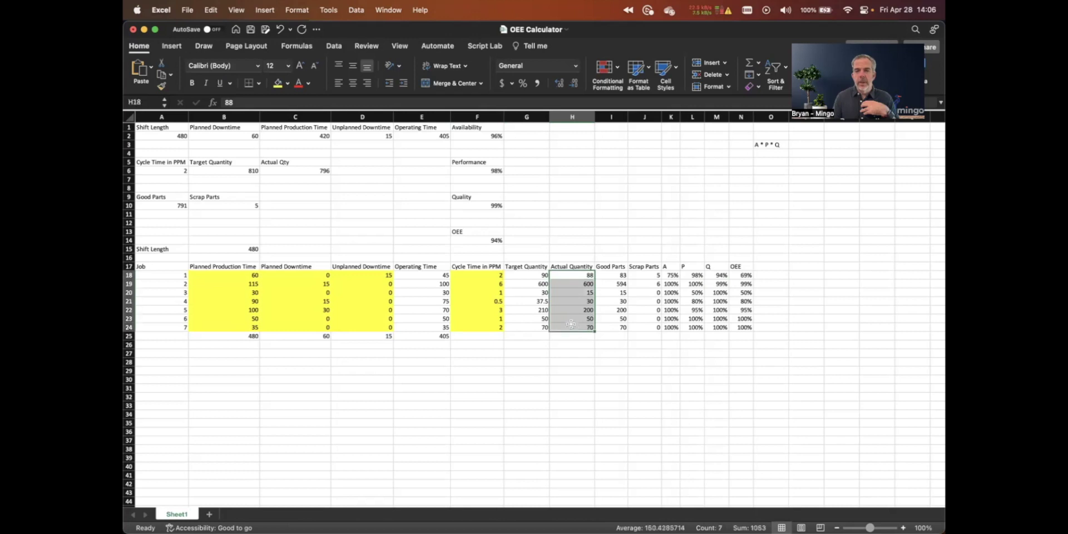
pyautogui.click(278, 84)
pyautogui.moveTo(643, 275); pyautogui.dragTo(645, 328)
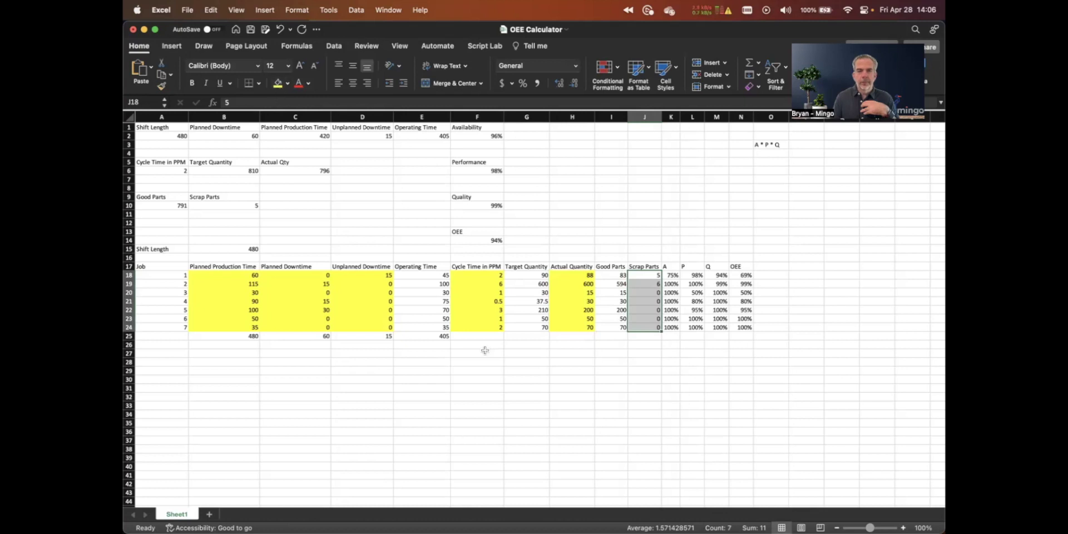
pyautogui.click(274, 83)
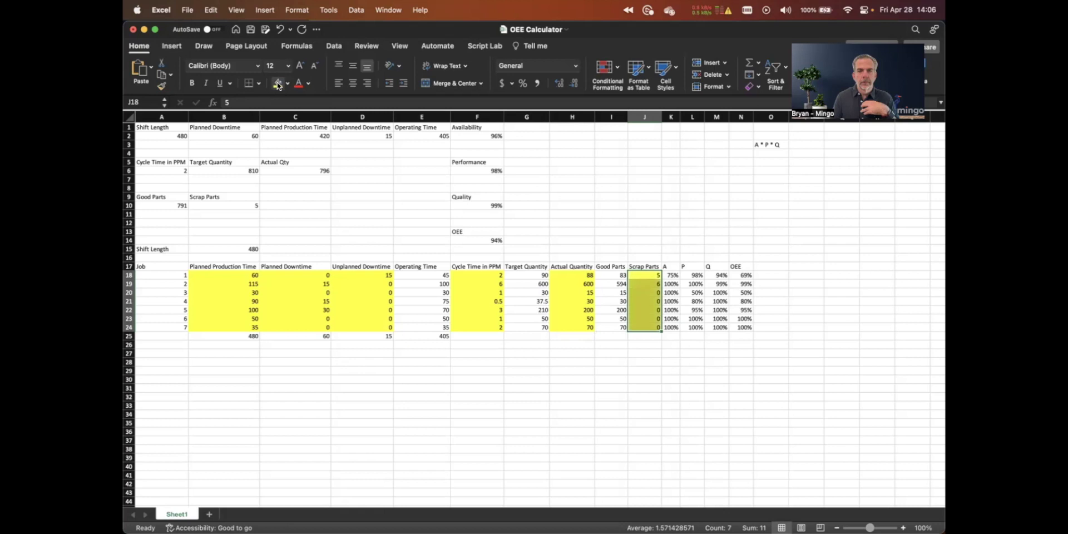
pyautogui.moveTo(584, 327); pyautogui.dragTo(562, 343)
pyautogui.click(562, 343)
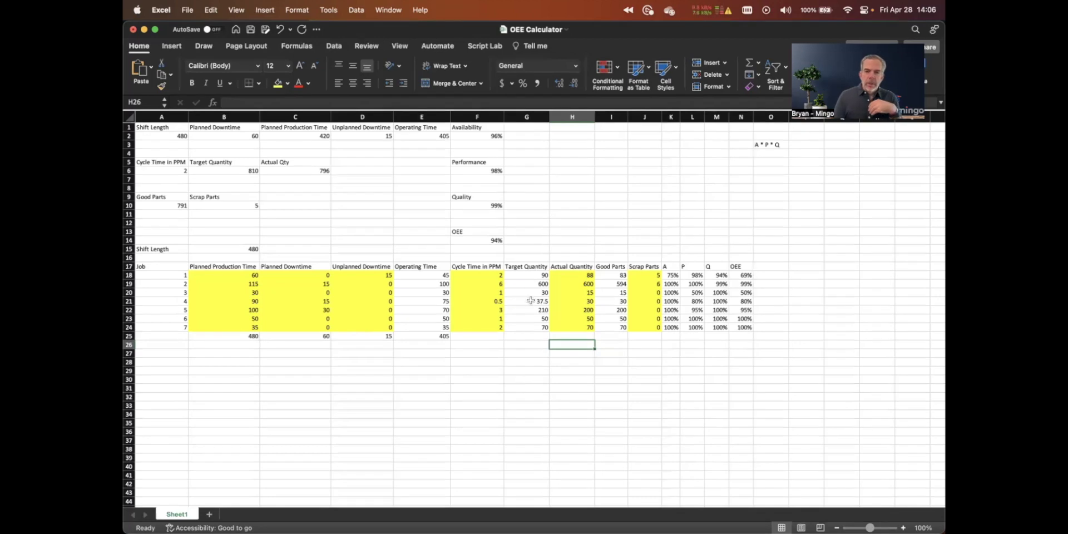
pyautogui.click(525, 334)
pyautogui.write('=')
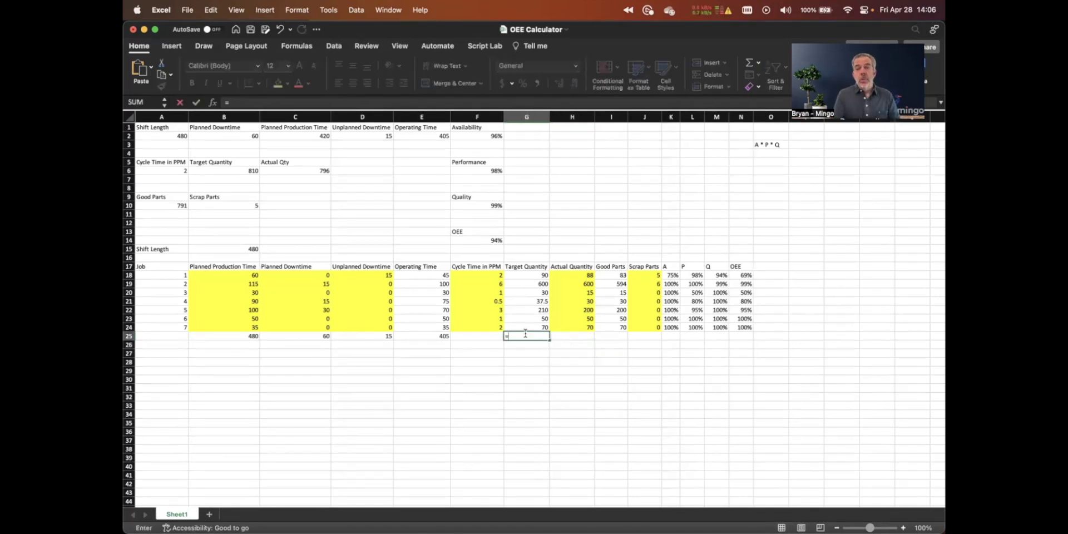
pyautogui.write('S')
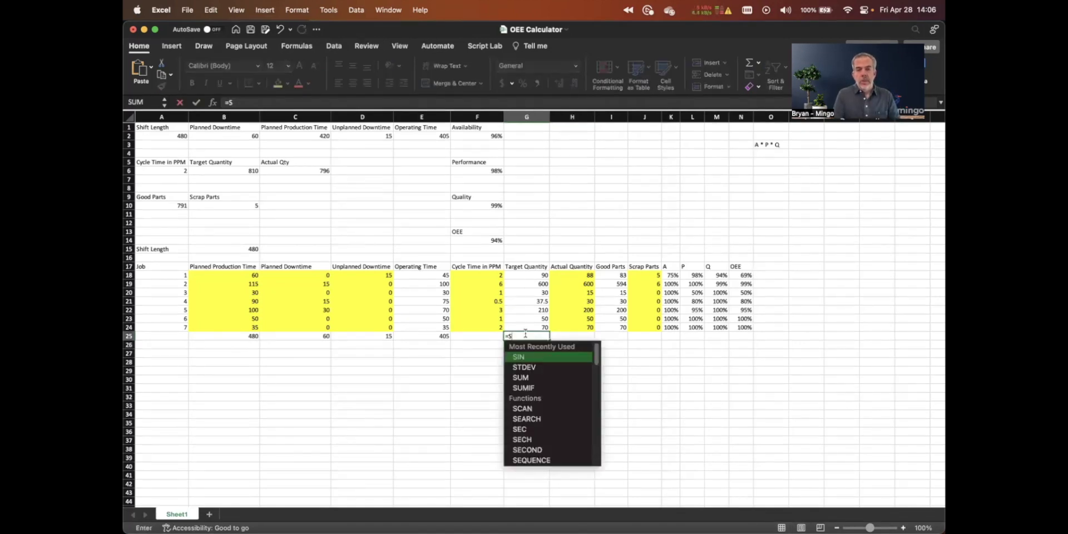
pyautogui.moveTo(526, 275); pyautogui.dragTo(528, 326)
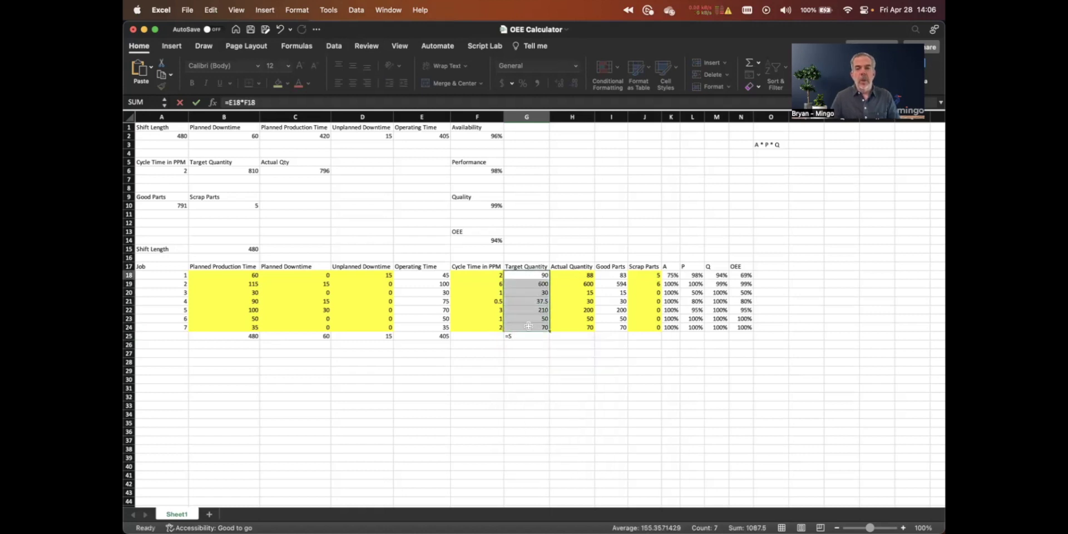
# - Total the target quantities G18:G24 in G25 with a SUM formula
pyautogui.click(527, 335)
pyautogui.write('=')
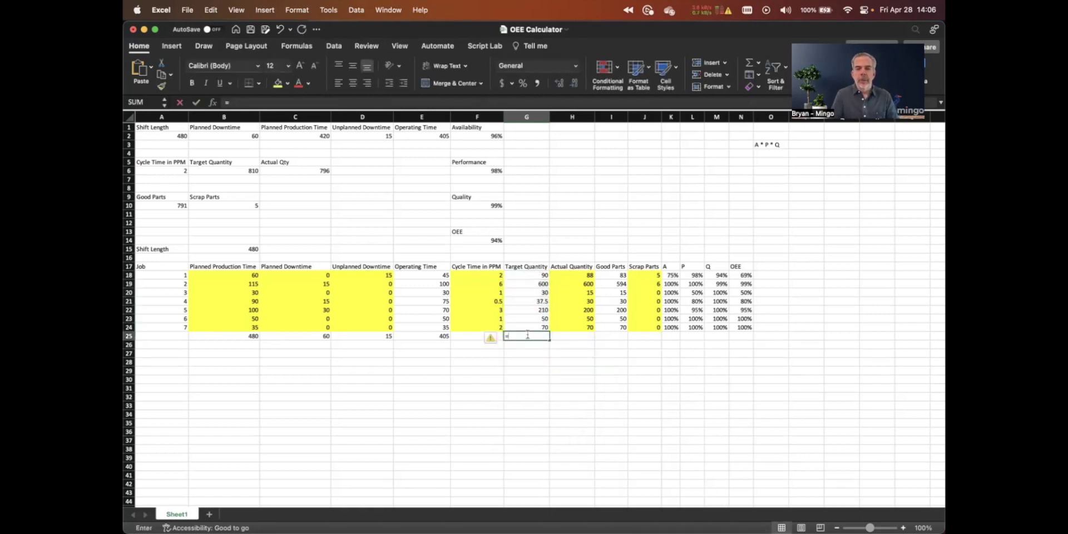
pyautogui.write('sum(')
pyautogui.click(533, 277)
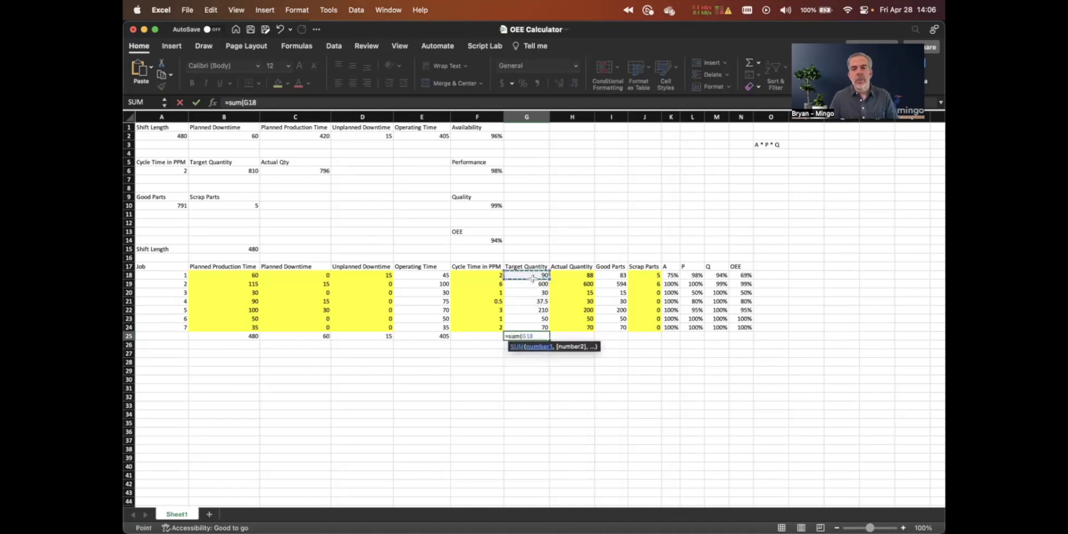
pyautogui.moveTo(533, 277); pyautogui.dragTo(533, 325)
pyautogui.press('Return')
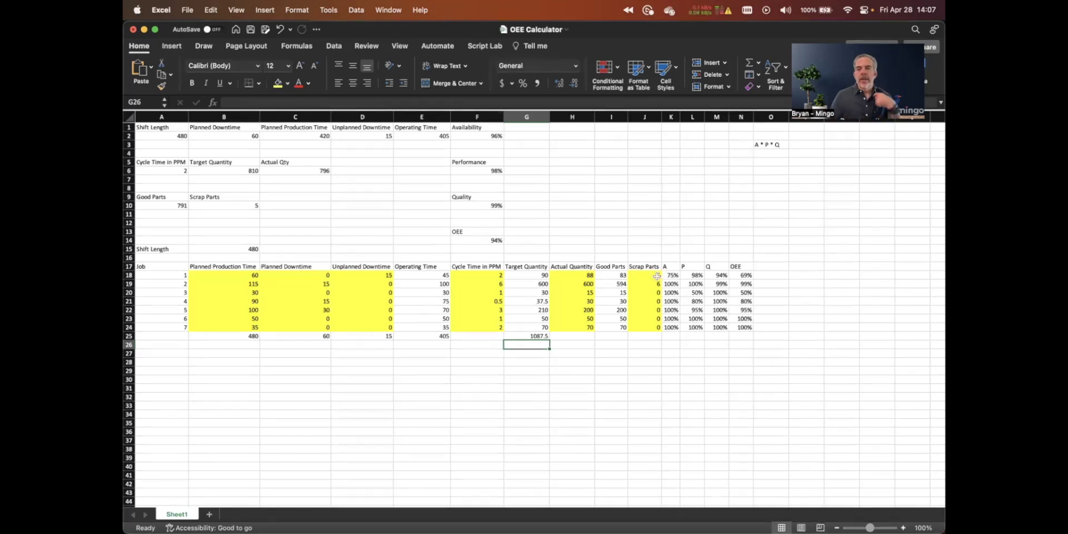
# - Copy job 7's A, P, Q and OEE formulas from K24:N24 into the totals row at K25:N25
pyautogui.click(669, 328)
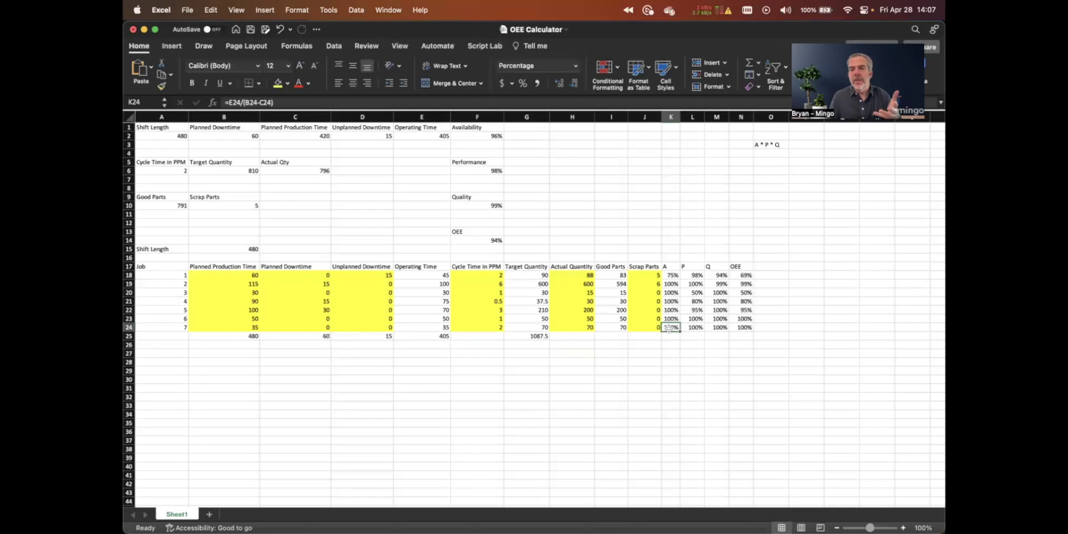
pyautogui.moveTo(669, 328); pyautogui.dragTo(744, 328)
pyautogui.press('super+c')
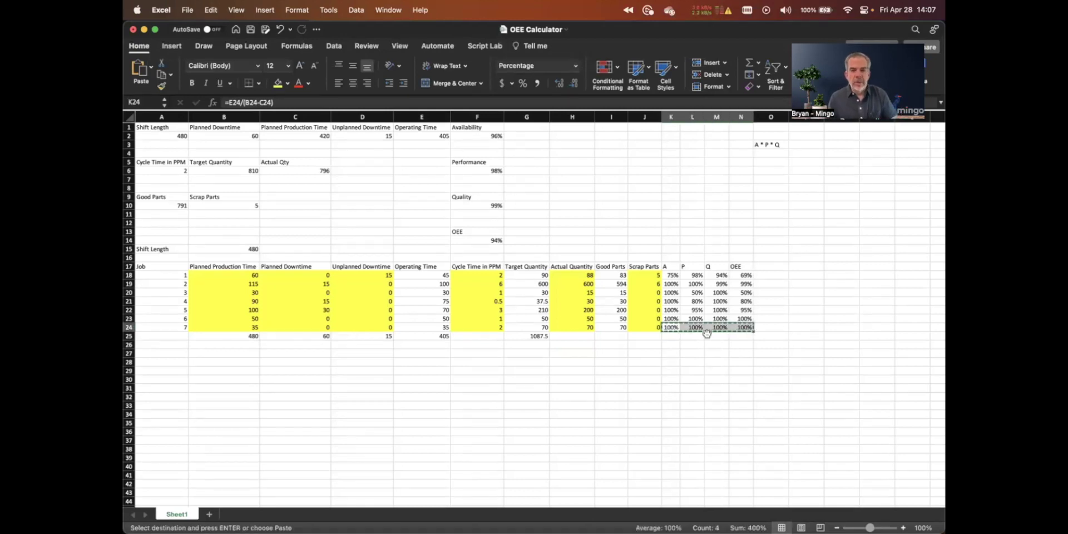
pyautogui.click(675, 337)
pyautogui.press('super+v')
pyautogui.click(654, 346)
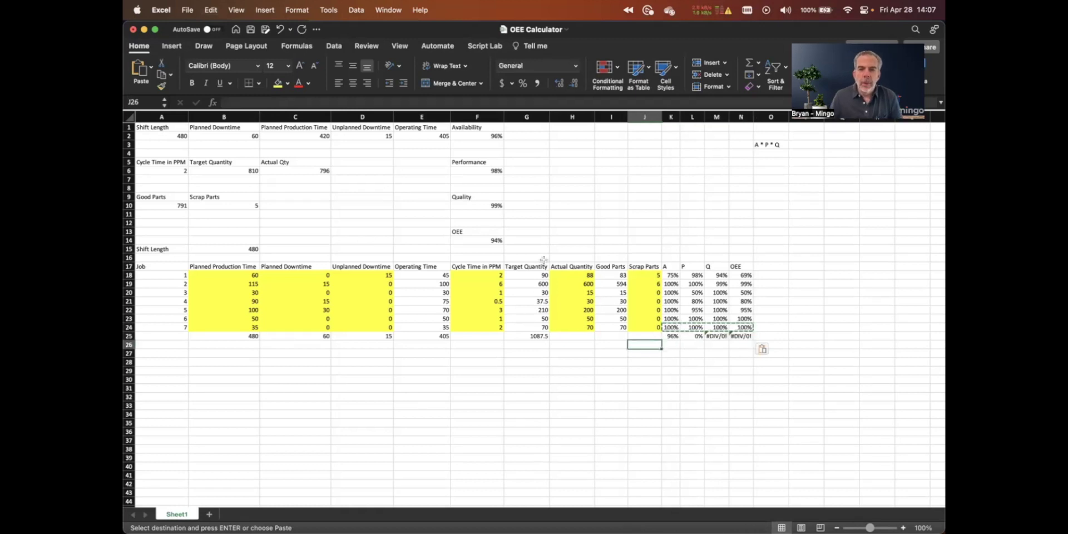
# - Total the actual quantities H18:H24 in H25 with a SUM formula
pyautogui.click(568, 337)
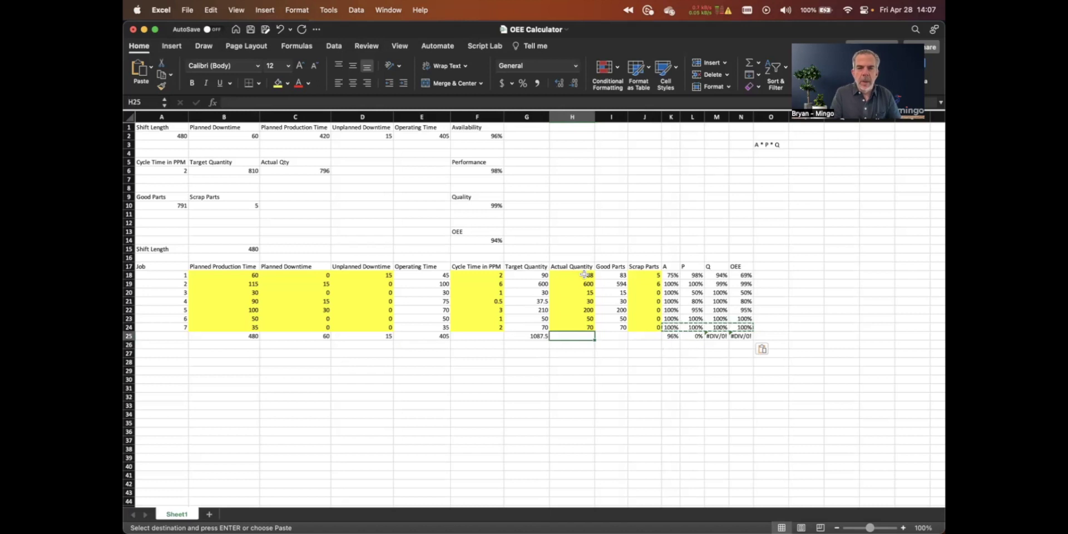
pyautogui.write('=sum(')
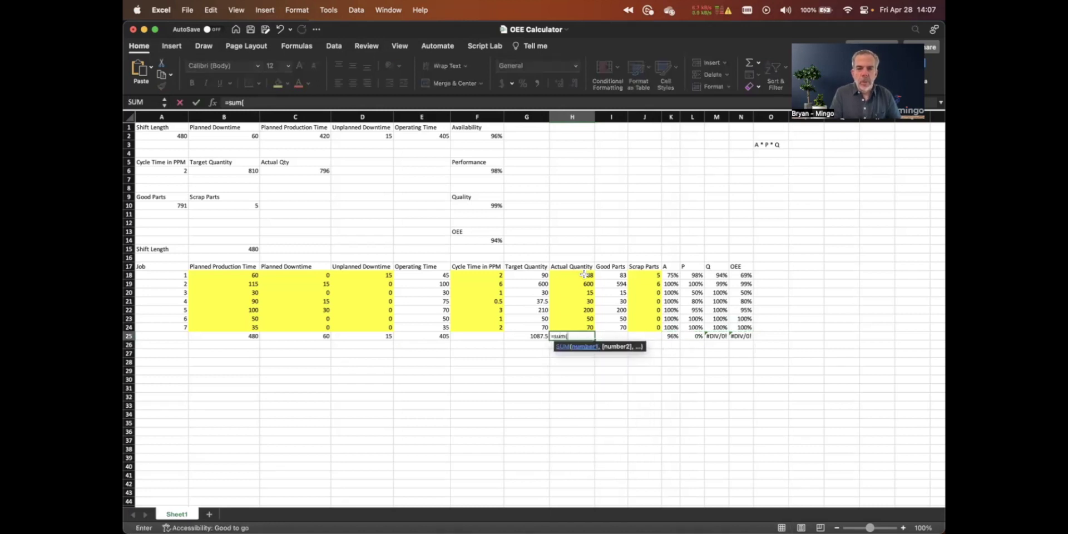
pyautogui.moveTo(583, 274); pyautogui.dragTo(580, 328)
pyautogui.press('Return')
# - Copy the actual quantity total formula from H25 to the good parts and scrap parts totals in I25 and J25
pyautogui.press('cmd+c')
pyautogui.click(612, 336)
pyautogui.press('cmd+v')
pyautogui.click(646, 336)
pyautogui.press('cmd+v')
pyautogui.click(625, 351)
# - Examine the formula and cell references behind the totals row's OEE in N25
pyautogui.press('Up')
pyautogui.press('Up')
pyautogui.press('Right')
pyautogui.press('Right')
pyautogui.press('Right')
pyautogui.press('Right')
pyautogui.press('Right')
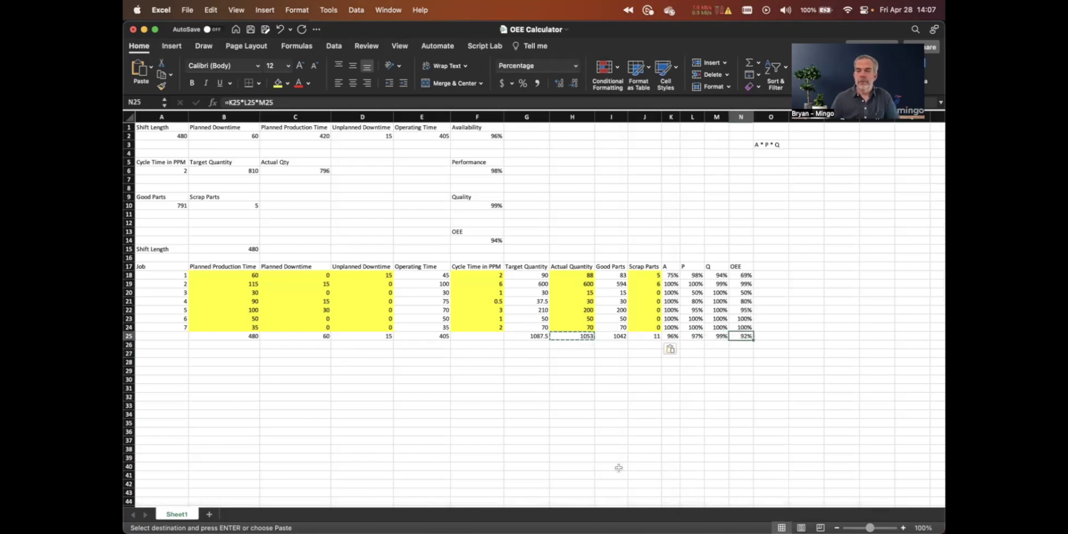
pyautogui.click(319, 103)
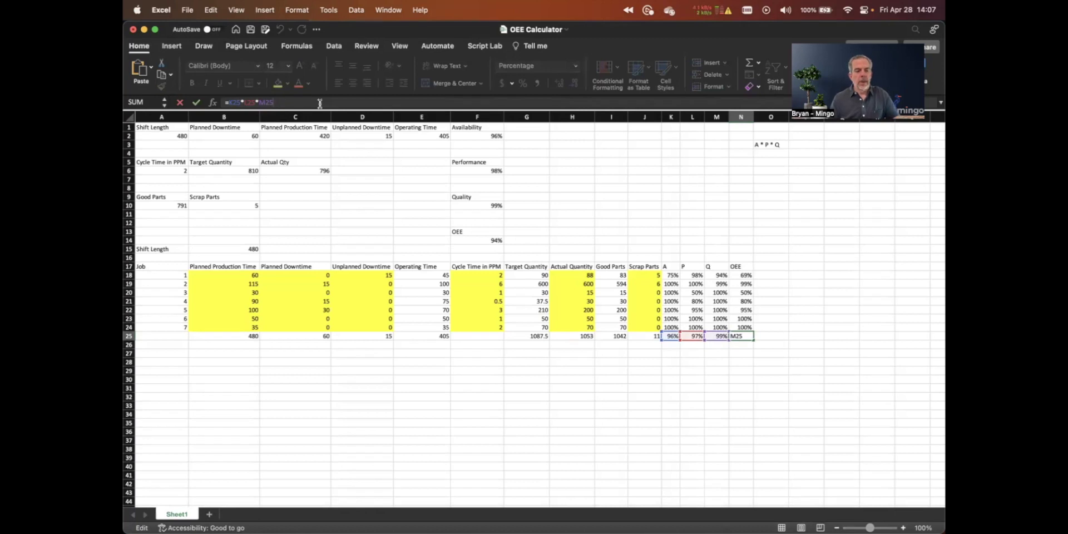
pyautogui.press('Return')
# - Examine the cell references in the totals row's availability formula in K25 and performance formula in L25
pyautogui.click(671, 336)
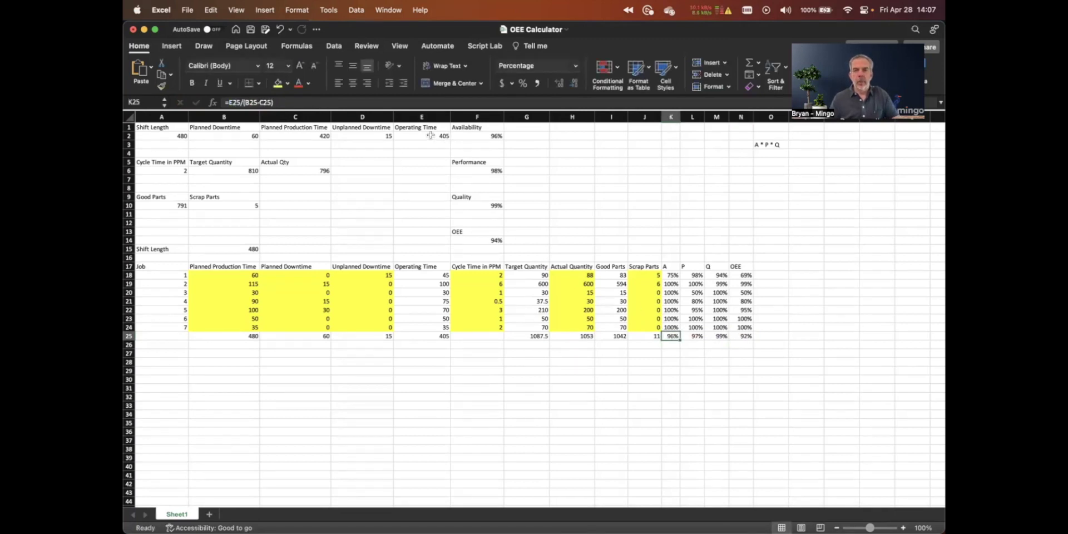
pyautogui.click(414, 103)
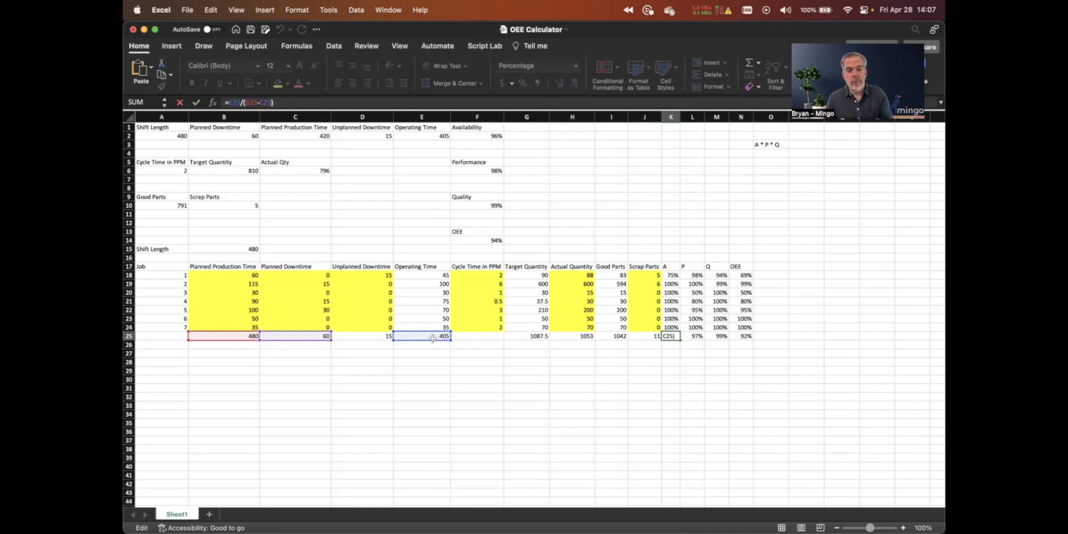
pyautogui.press('Return')
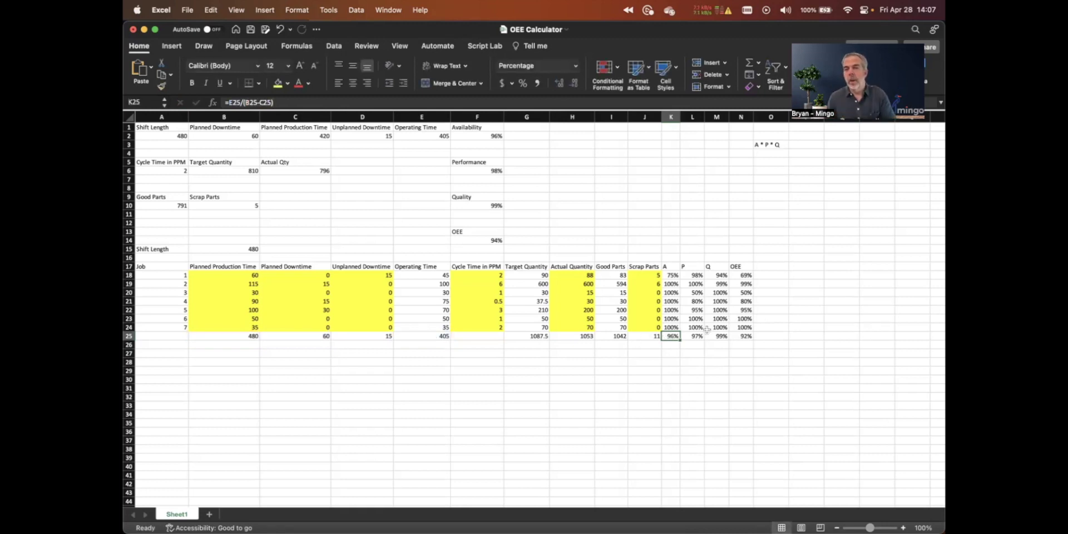
pyautogui.click(693, 336)
pyautogui.write('=H25/G25')
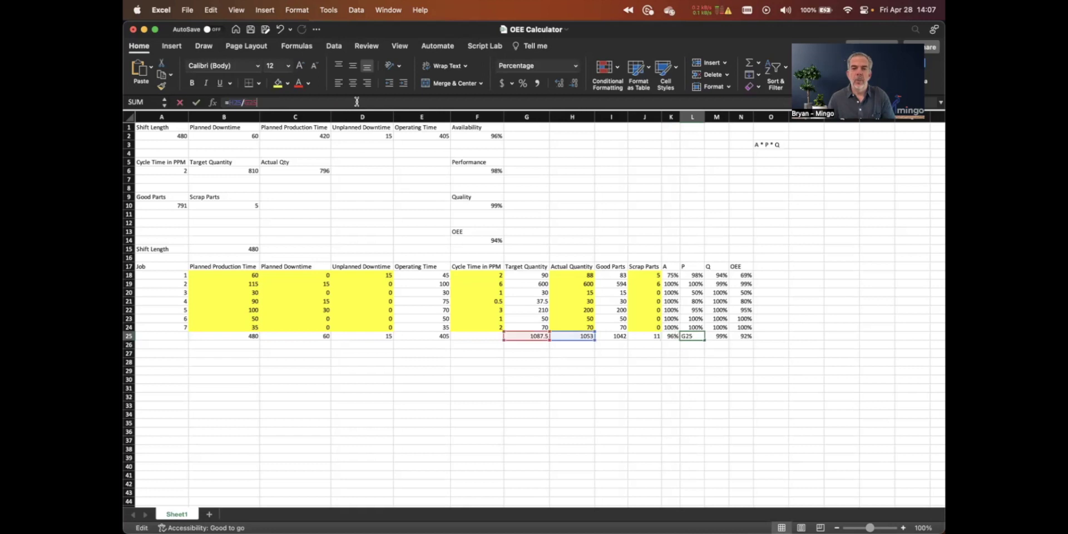